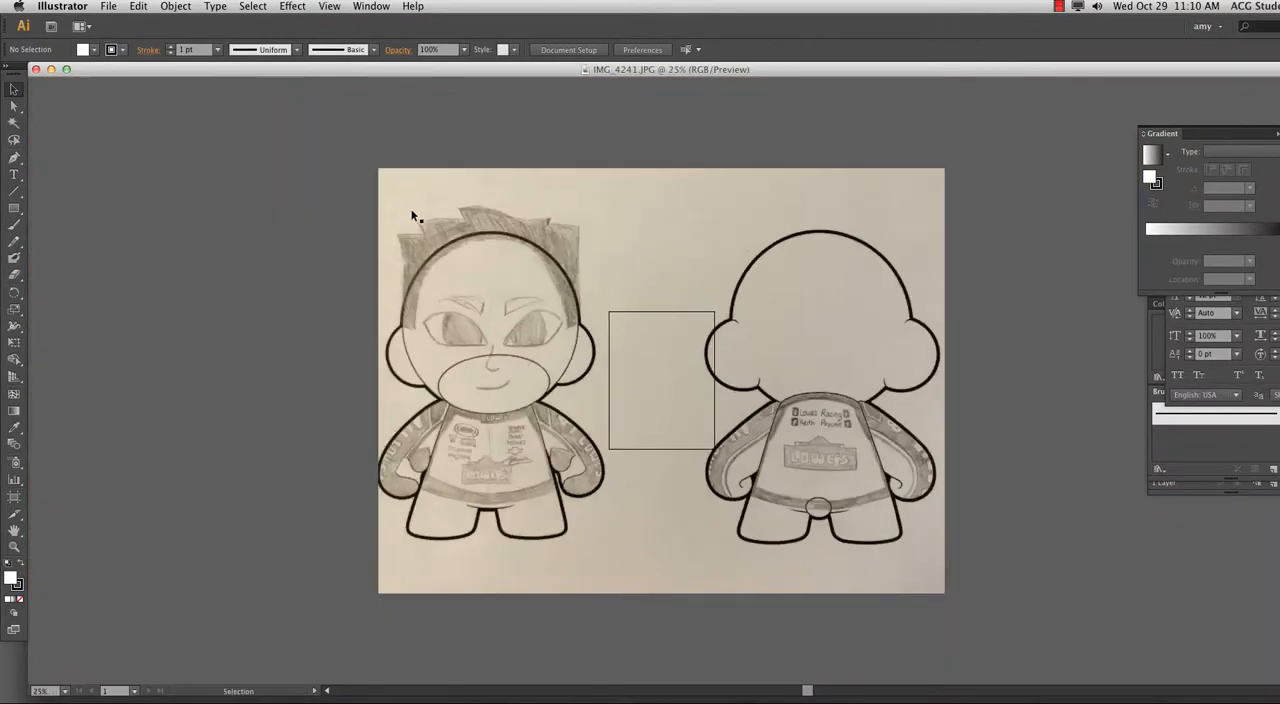
Resize Artboard 1 to about 45.17 by 33.67 in so it covers the imported character sketch.
{"action": "left_click", "coordinate": [416, 210]}
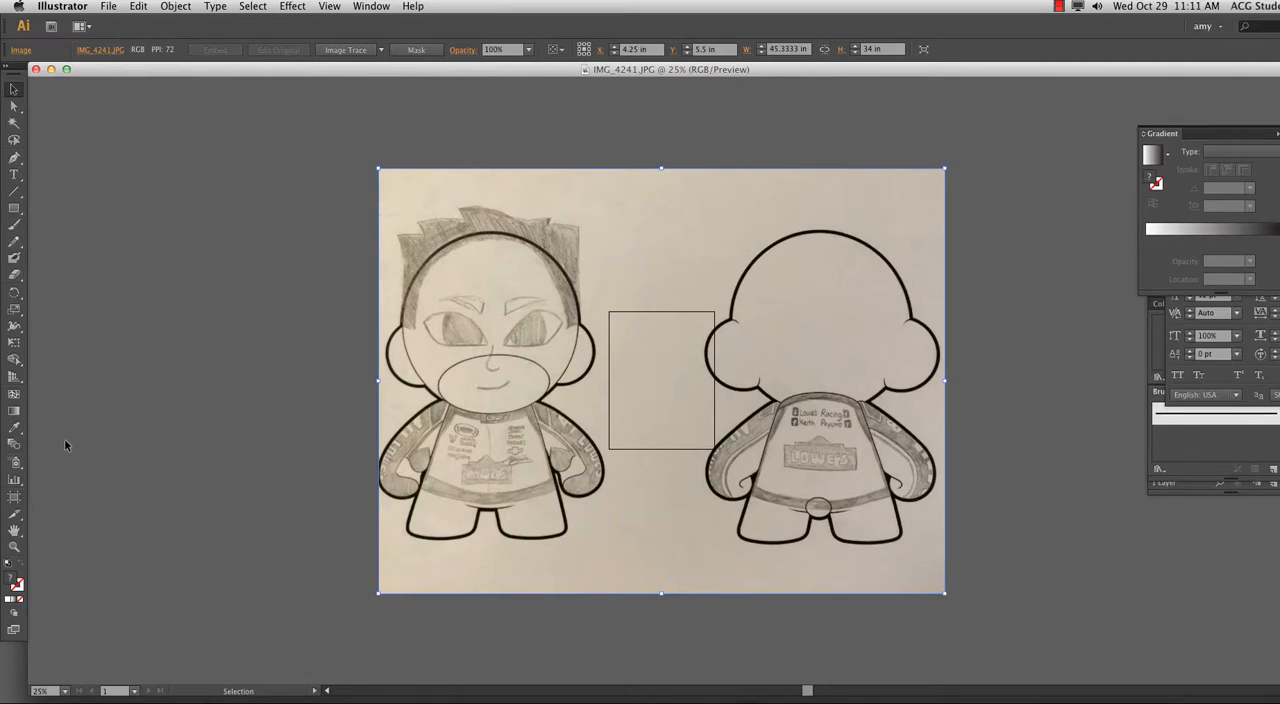
{"action": "key", "text": "shift+o"}
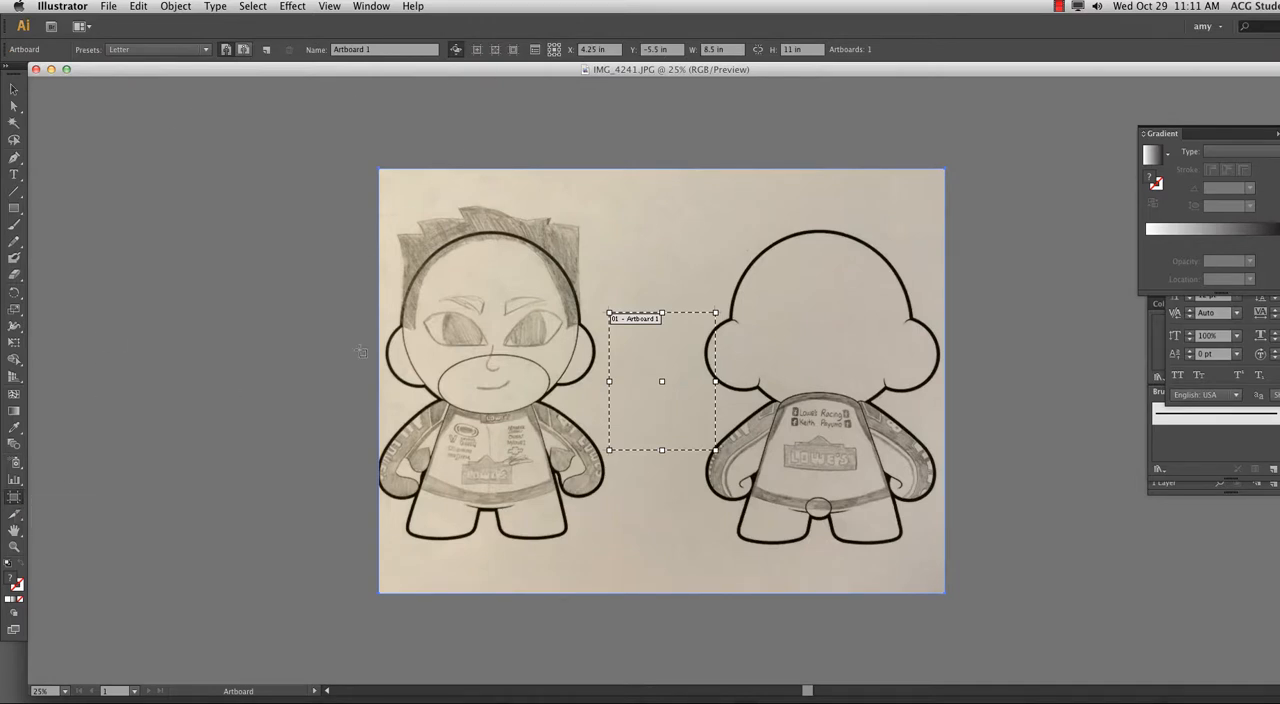
{"action": "left_click_drag", "start_coordinate": [607, 312], "coordinate": [379, 169]}
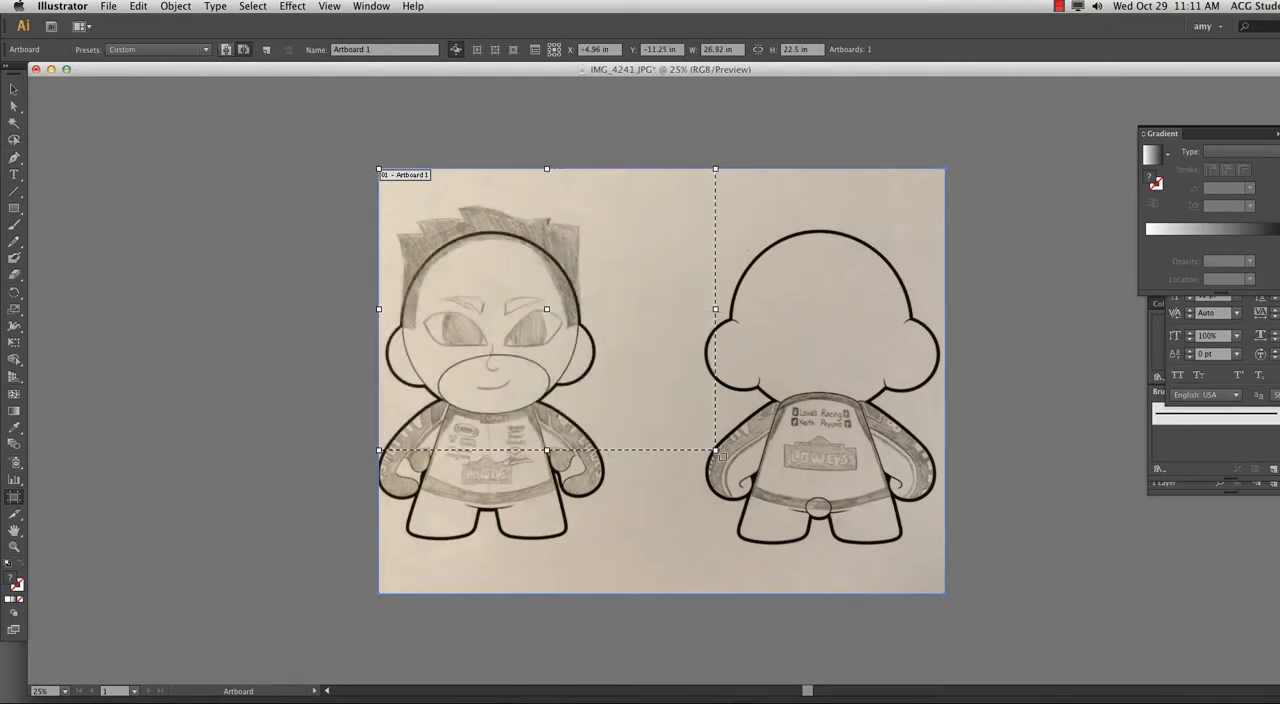
{"action": "left_click_drag", "start_coordinate": [716, 451], "coordinate": [946, 589]}
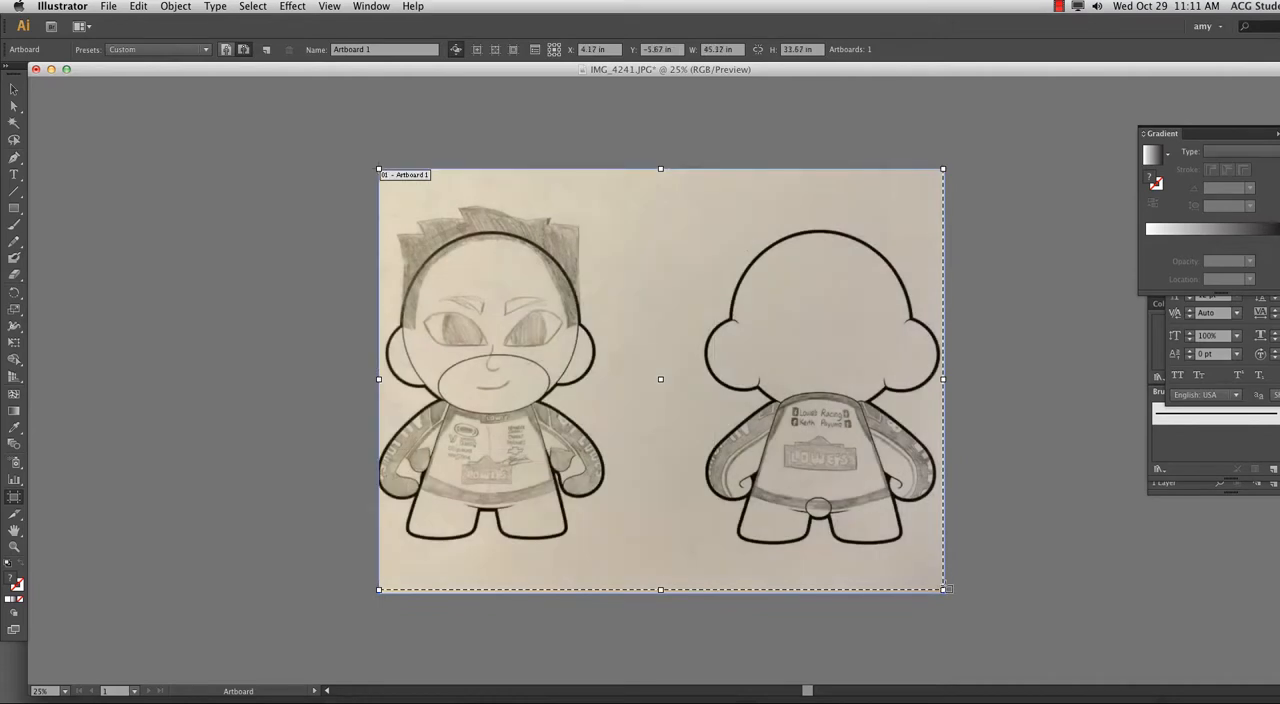
{"action": "left_click", "coordinate": [799, 50]}
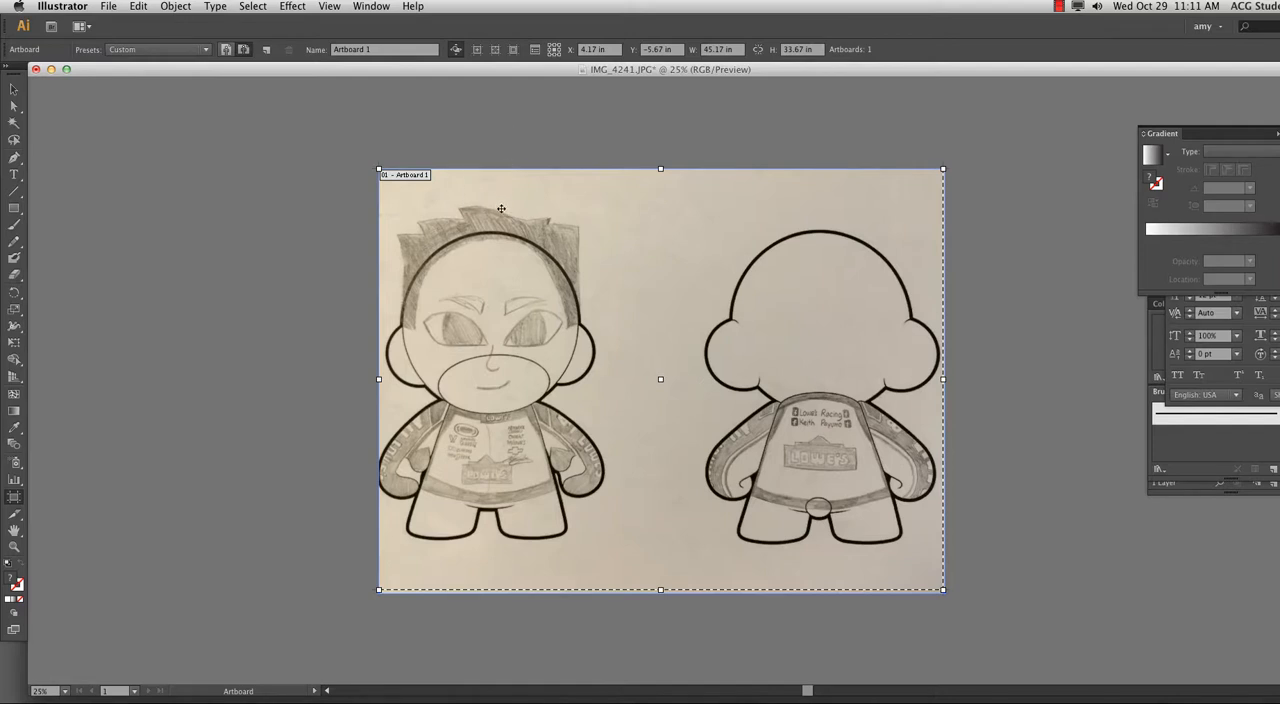
{"action": "left_click", "coordinate": [15, 90]}
{"action": "left_click", "coordinate": [15, 90]}
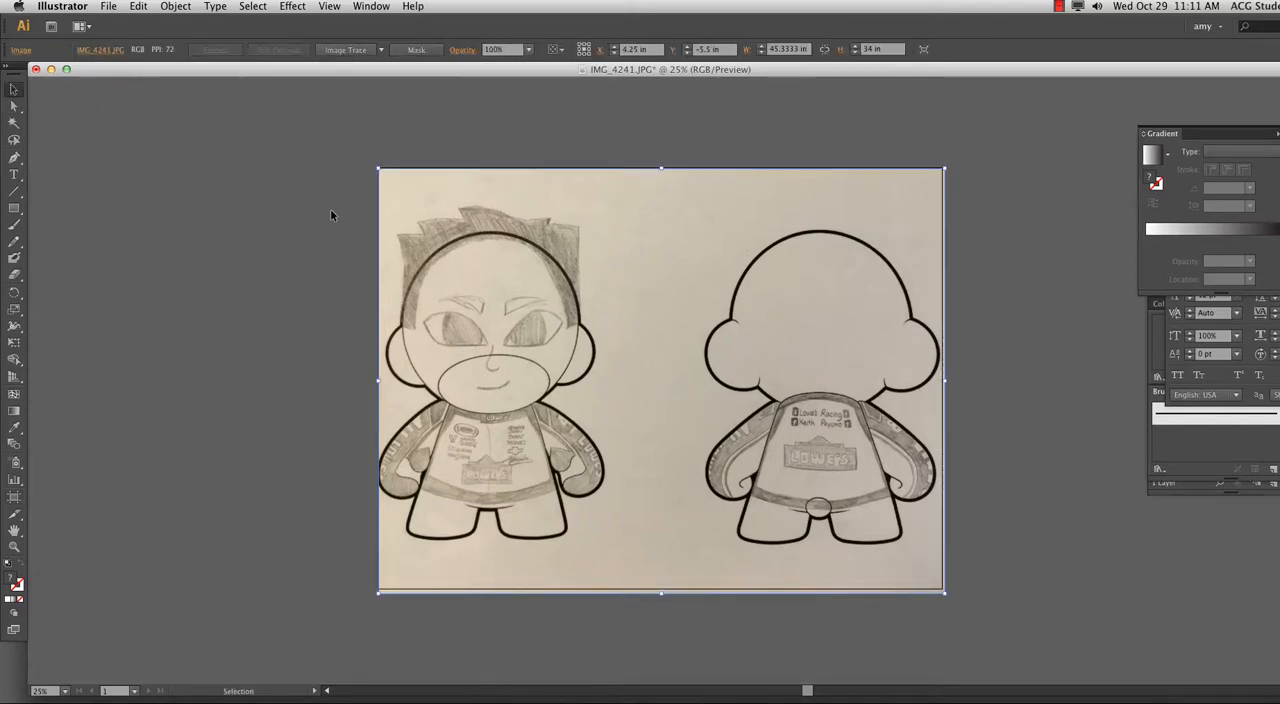
{"action": "left_click_drag", "start_coordinate": [520, 214], "coordinate": [477, 188]}
Reset the current custom workspace and move the swatches, brushes, transparency and layers panels clear of the sketch.
{"action": "left_click", "coordinate": [1215, 27]}
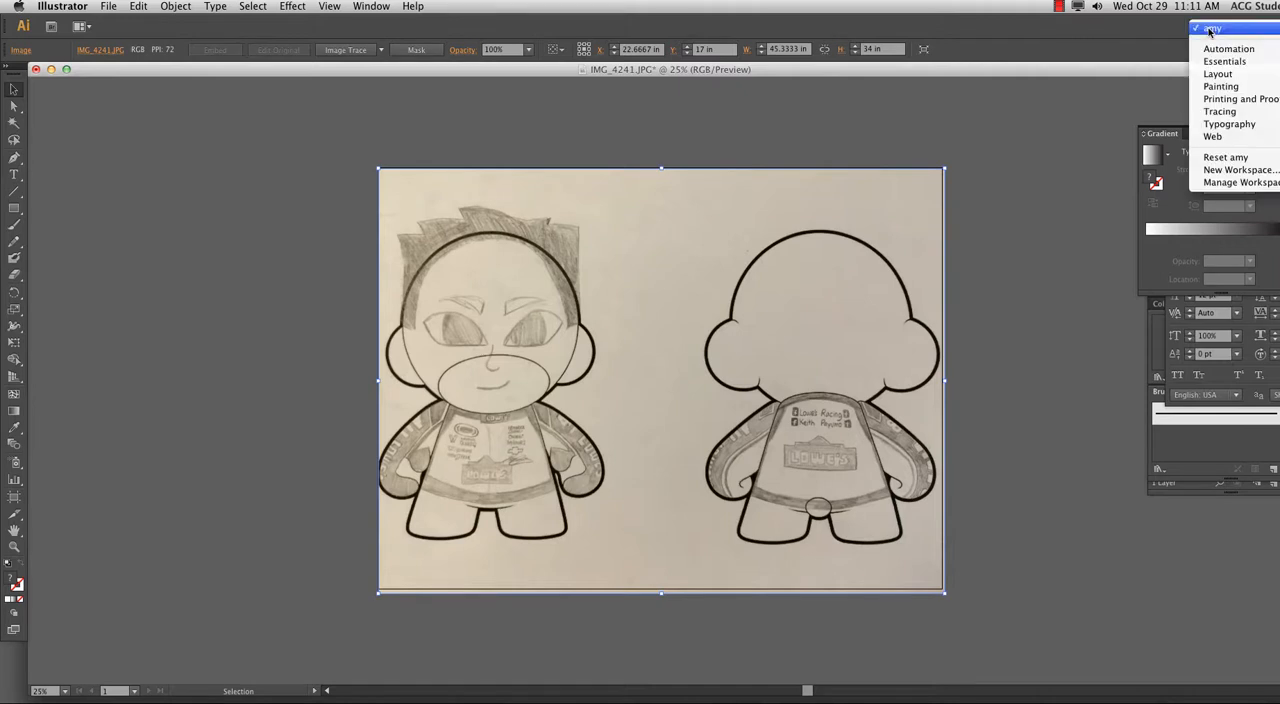
{"action": "left_click", "coordinate": [1217, 158]}
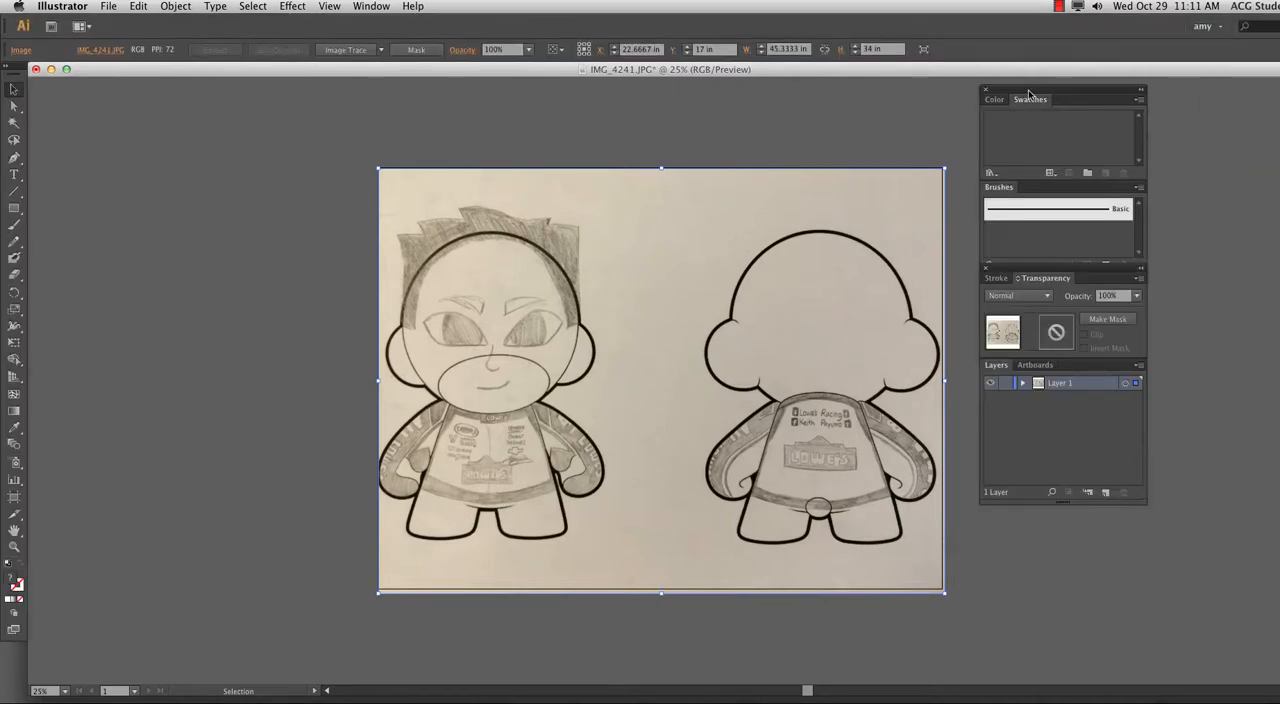
{"action": "left_click_drag", "start_coordinate": [1030, 94], "coordinate": [1048, 86]}
{"action": "left_click_drag", "start_coordinate": [1083, 277], "coordinate": [1101, 267]}
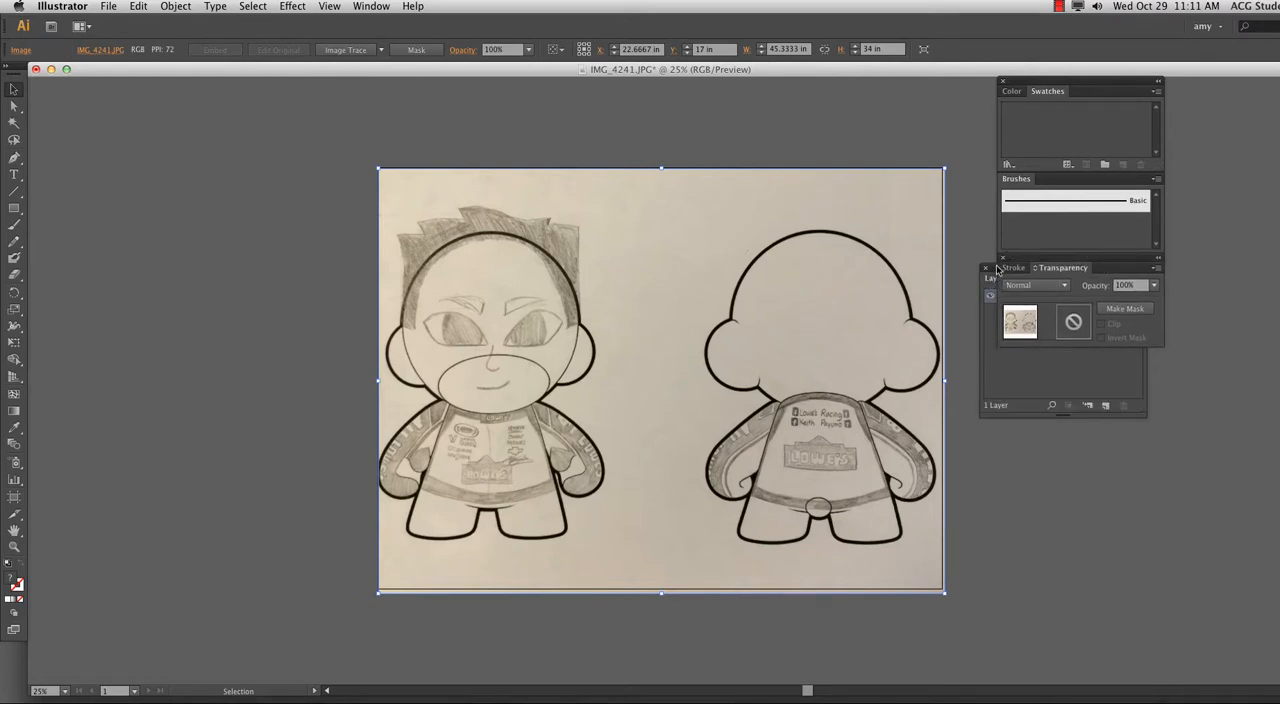
{"action": "left_click_drag", "start_coordinate": [1038, 81], "coordinate": [1138, 66]}
{"action": "left_click_drag", "start_coordinate": [1026, 259], "coordinate": [1138, 254]}
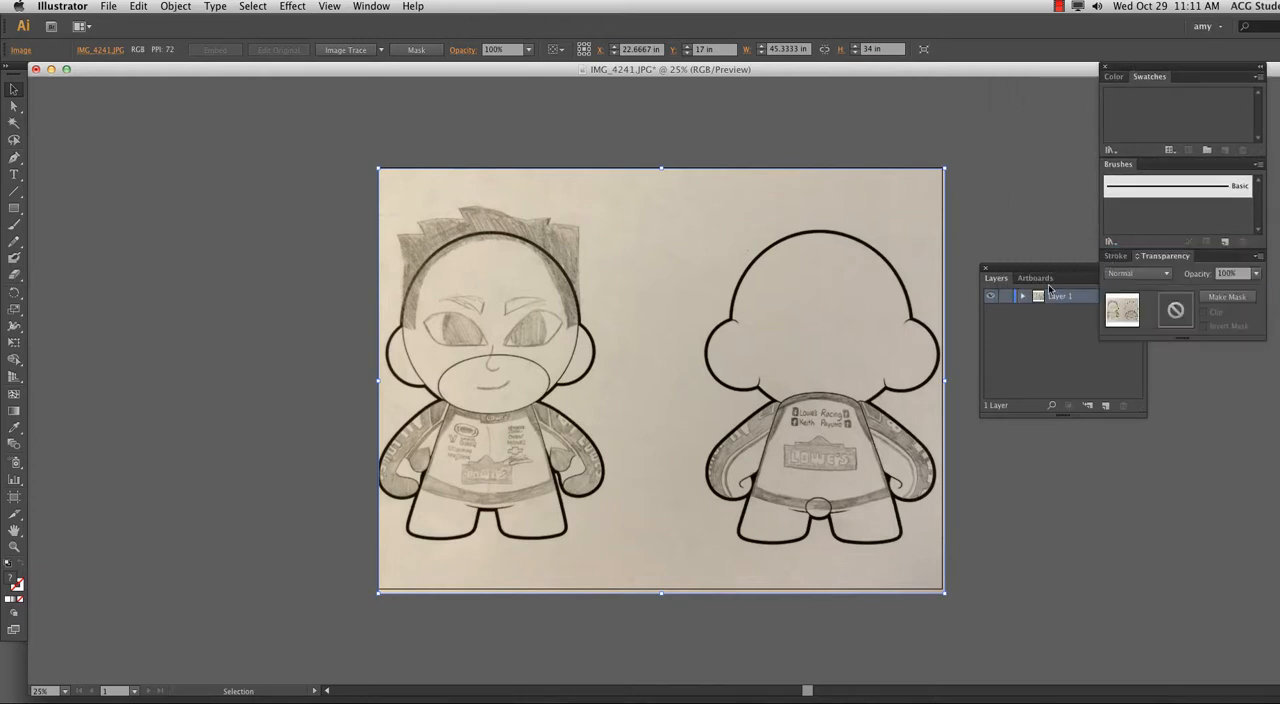
{"action": "left_click_drag", "start_coordinate": [1046, 281], "coordinate": [1076, 293]}
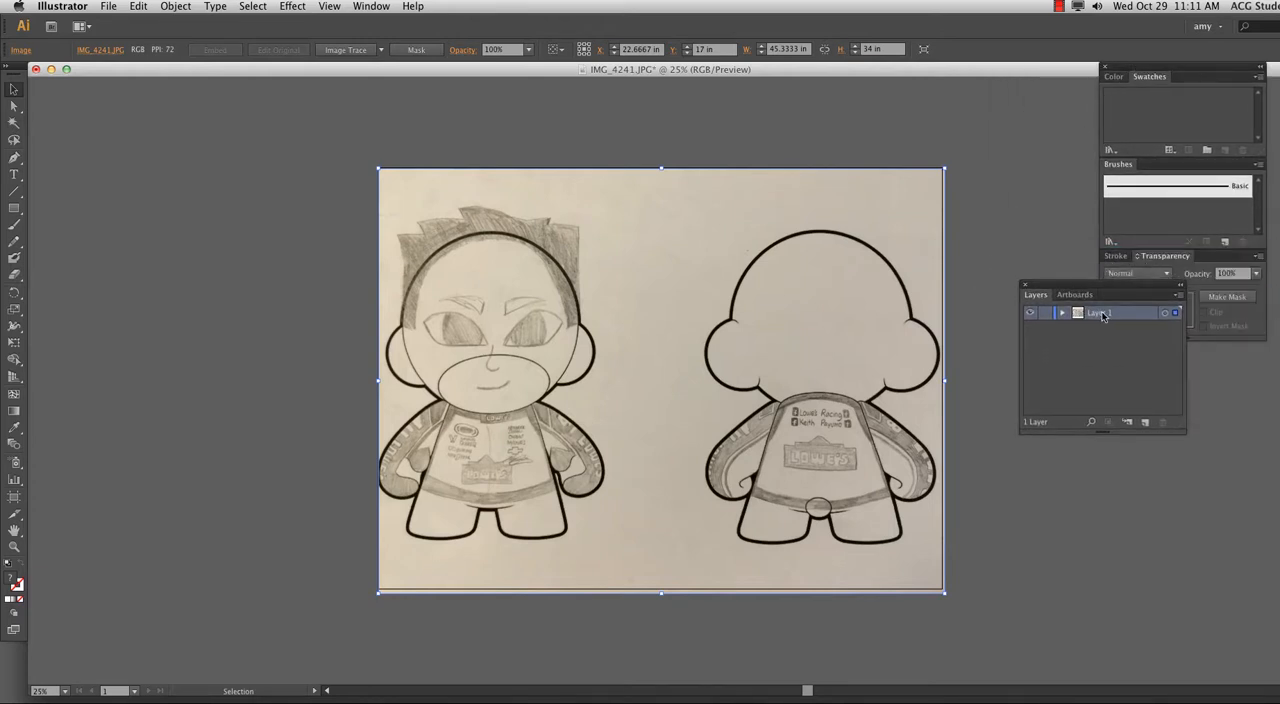
Rename the sketch's layer as munny.
{"action": "double_click", "coordinate": [1100, 314]}
{"action": "type", "text": "munny"}
{"action": "left_click", "coordinate": [1108, 348]}
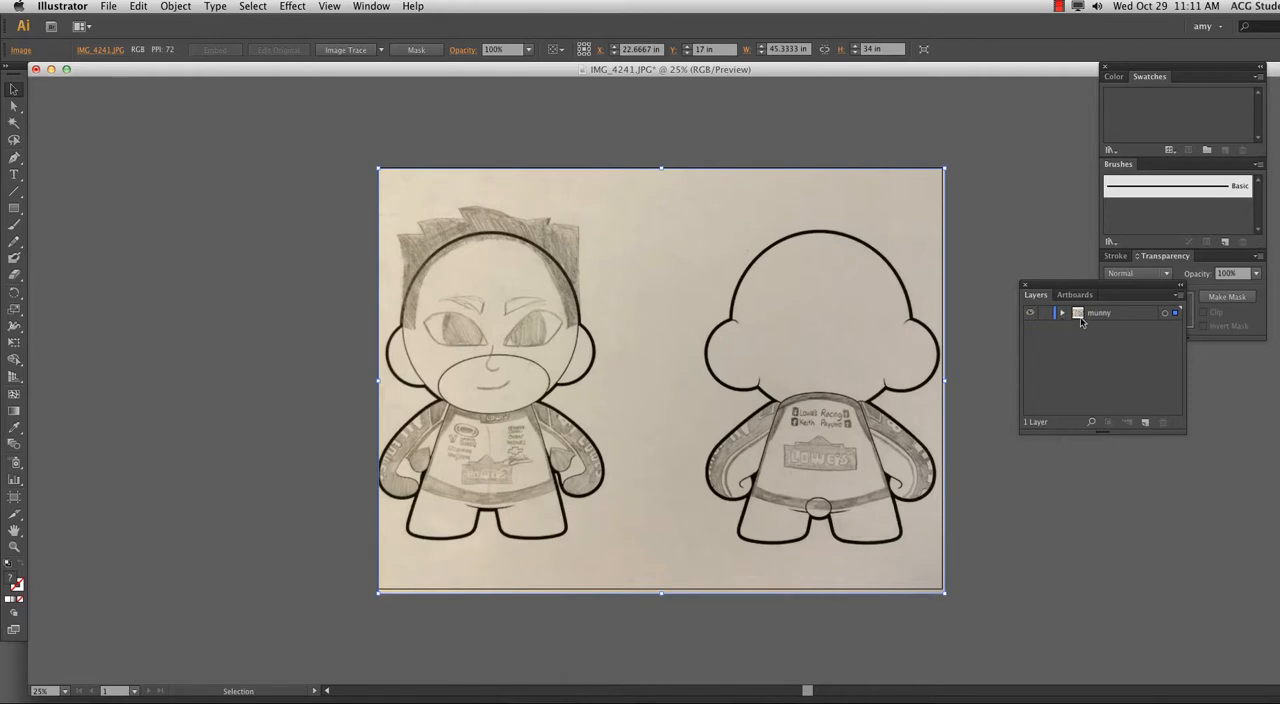
Lock the sketch image inside the munny layer.
{"action": "left_click", "coordinate": [1063, 314]}
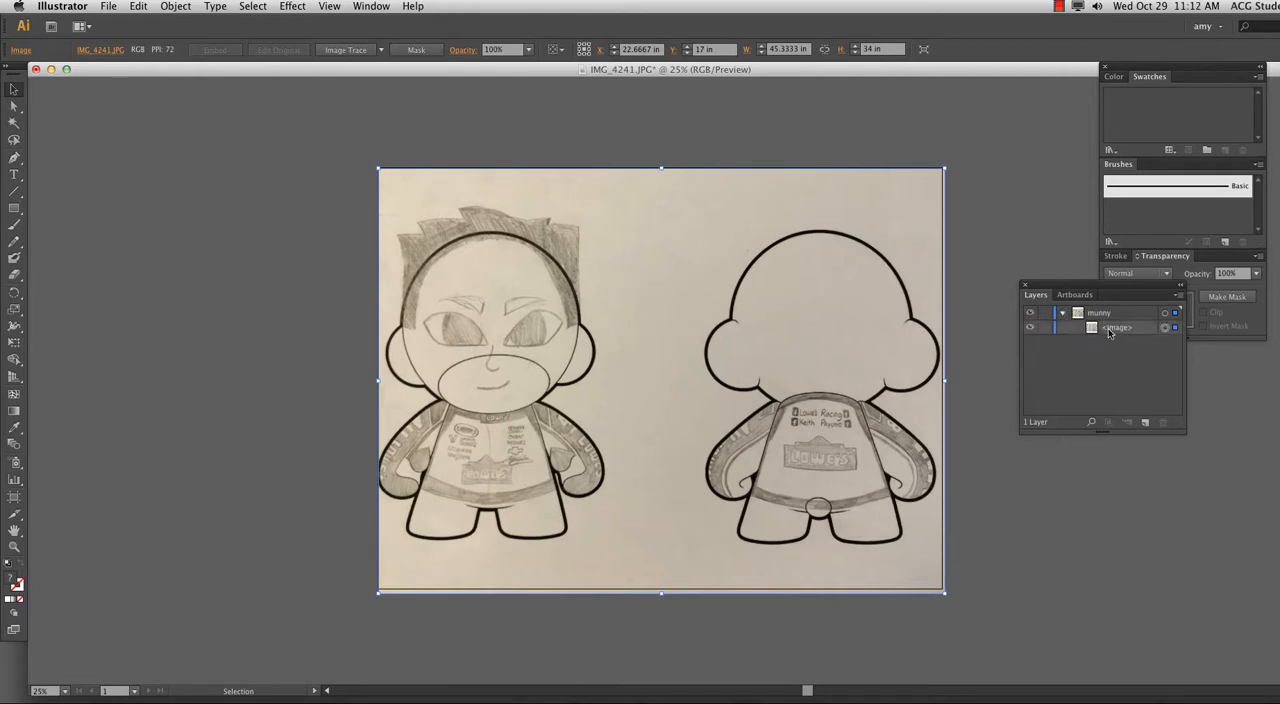
{"action": "left_click", "coordinate": [1164, 329]}
{"action": "left_click", "coordinate": [177, 7]}
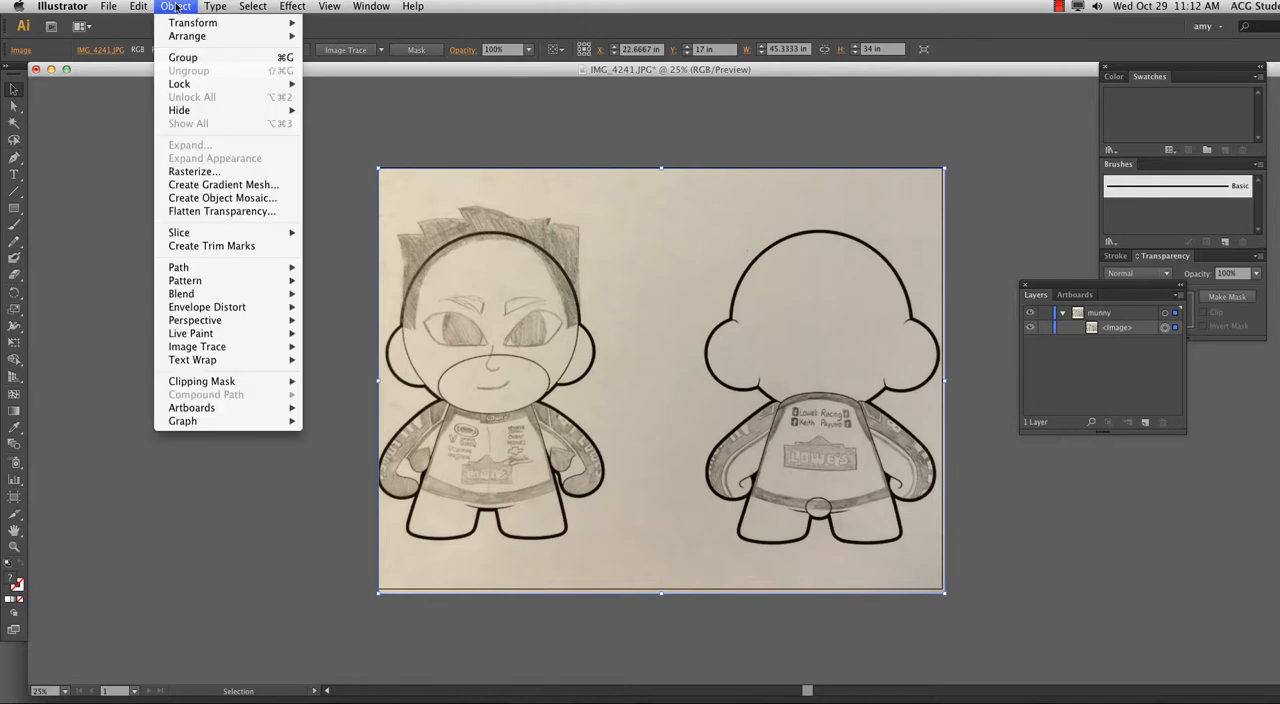
{"action": "mouse_move", "coordinate": [182, 84]}
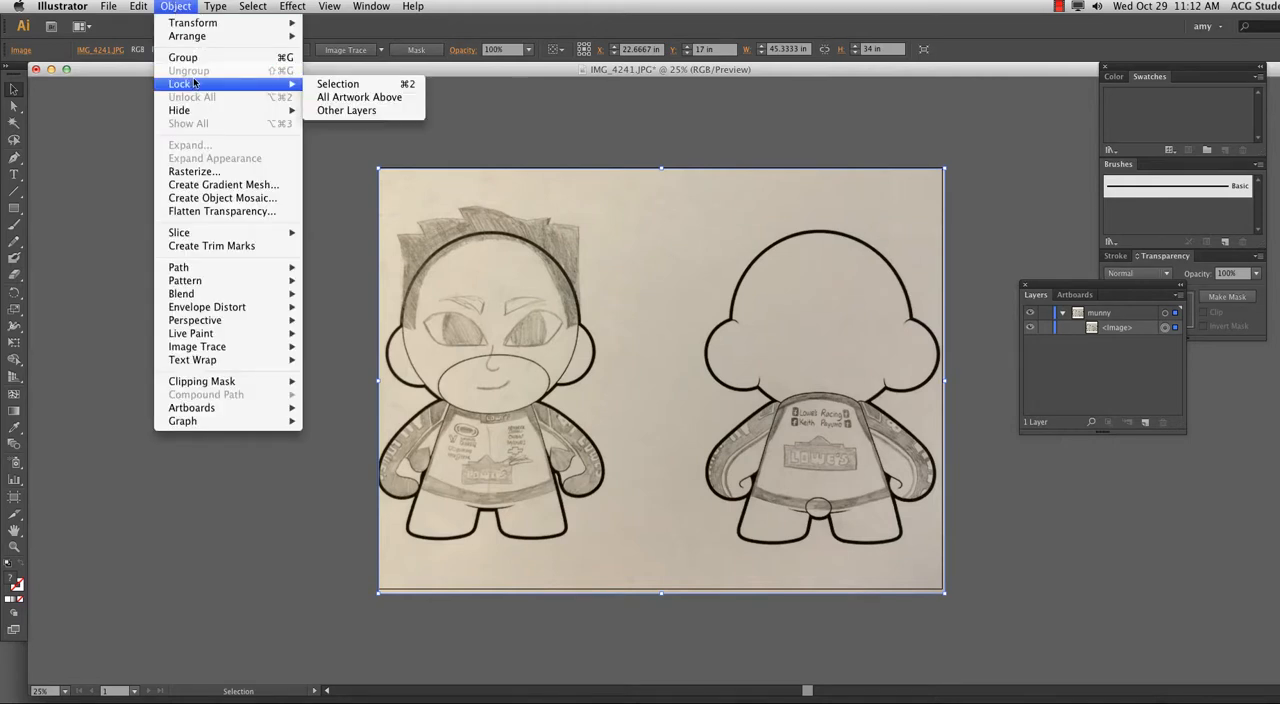
{"action": "left_click", "coordinate": [388, 84]}
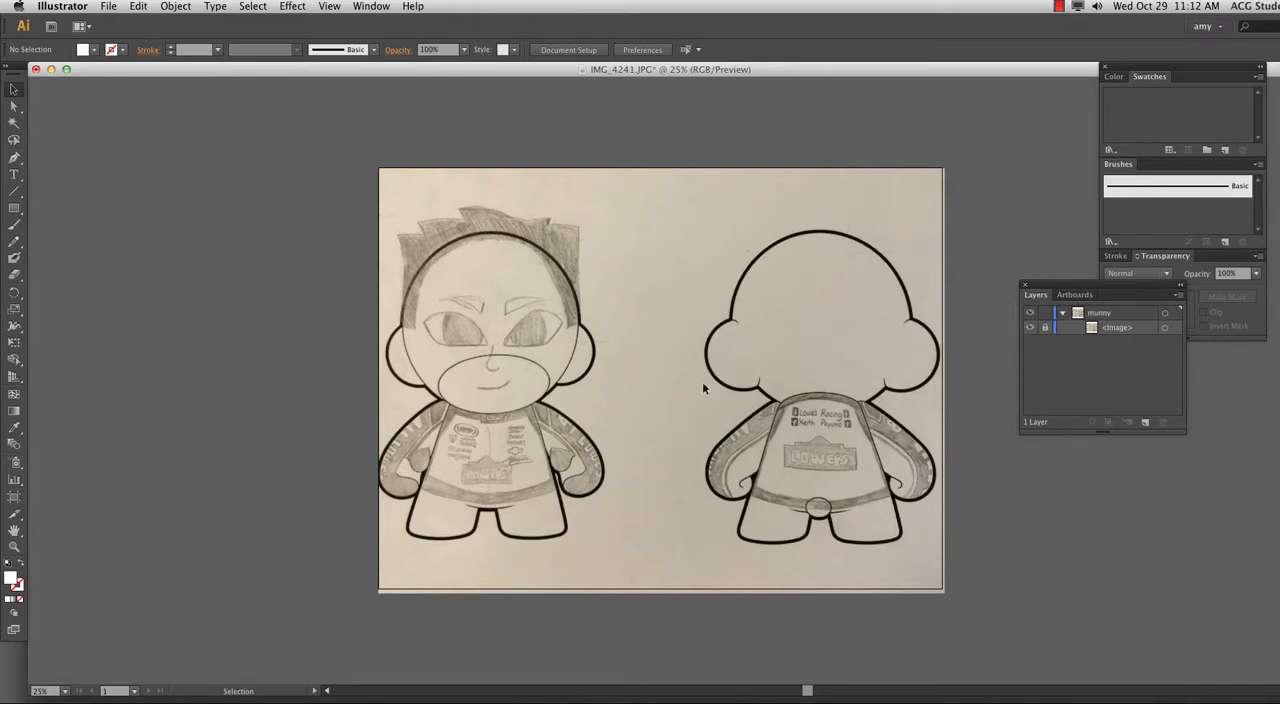
Activate the Pen tool for the front figure's head and swap the fill and stroke so the fill is none.
{"action": "key", "text": "super+equal"}
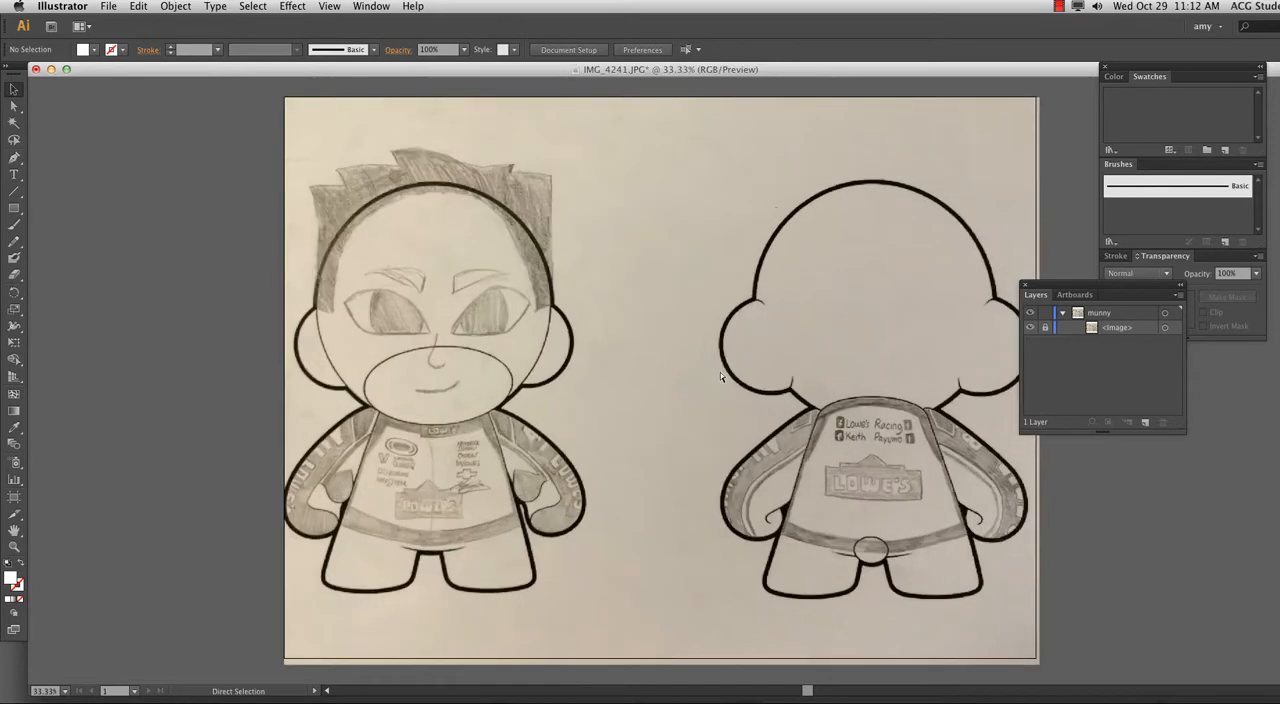
{"action": "key", "text": "super+equal"}
{"action": "left_click_drag", "start_coordinate": [259, 365], "coordinate": [432, 458]}
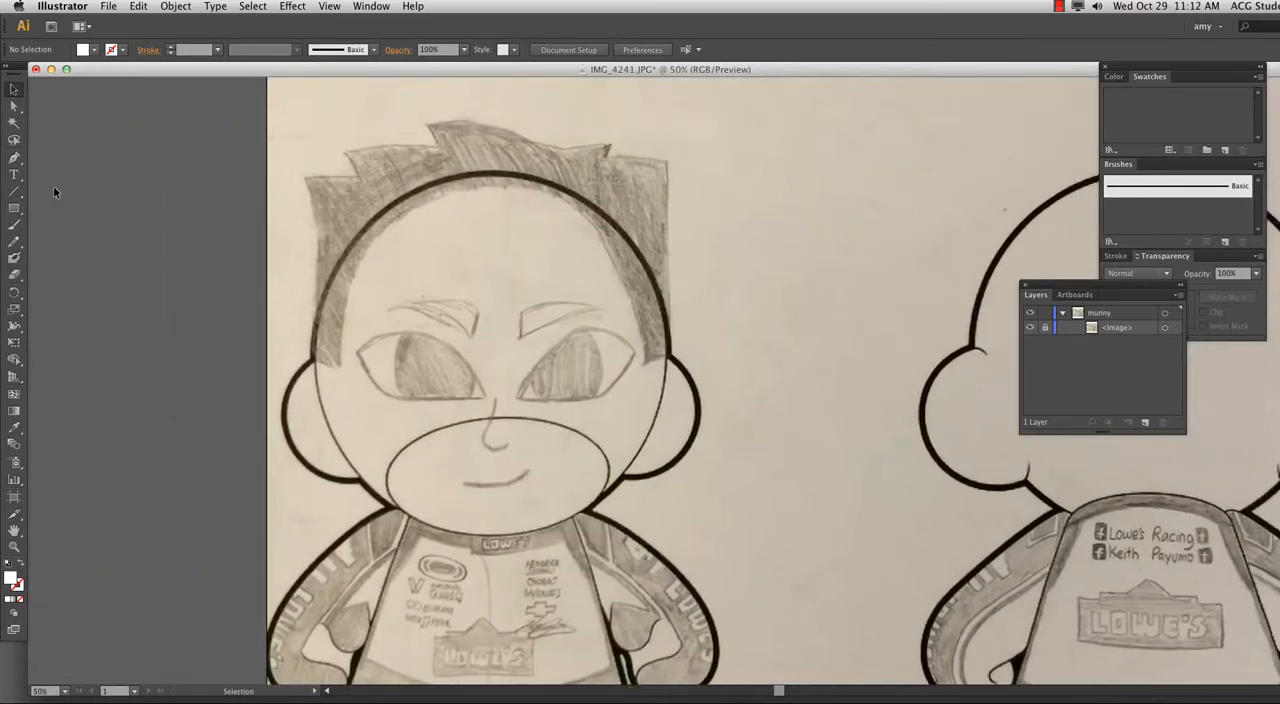
{"action": "left_click", "coordinate": [14, 158]}
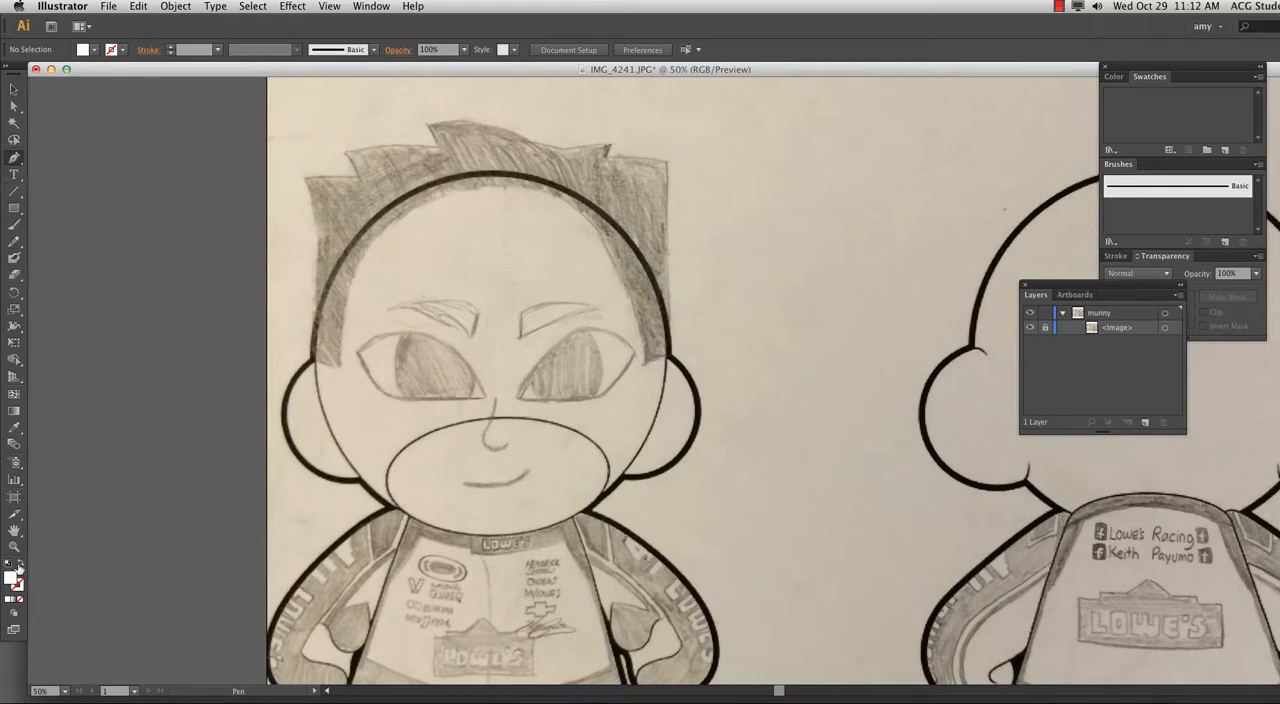
{"action": "left_click", "coordinate": [21, 564]}
Load the Video and Film default swatch library and dock it beneath the transparency settings.
{"action": "left_click", "coordinate": [112, 49]}
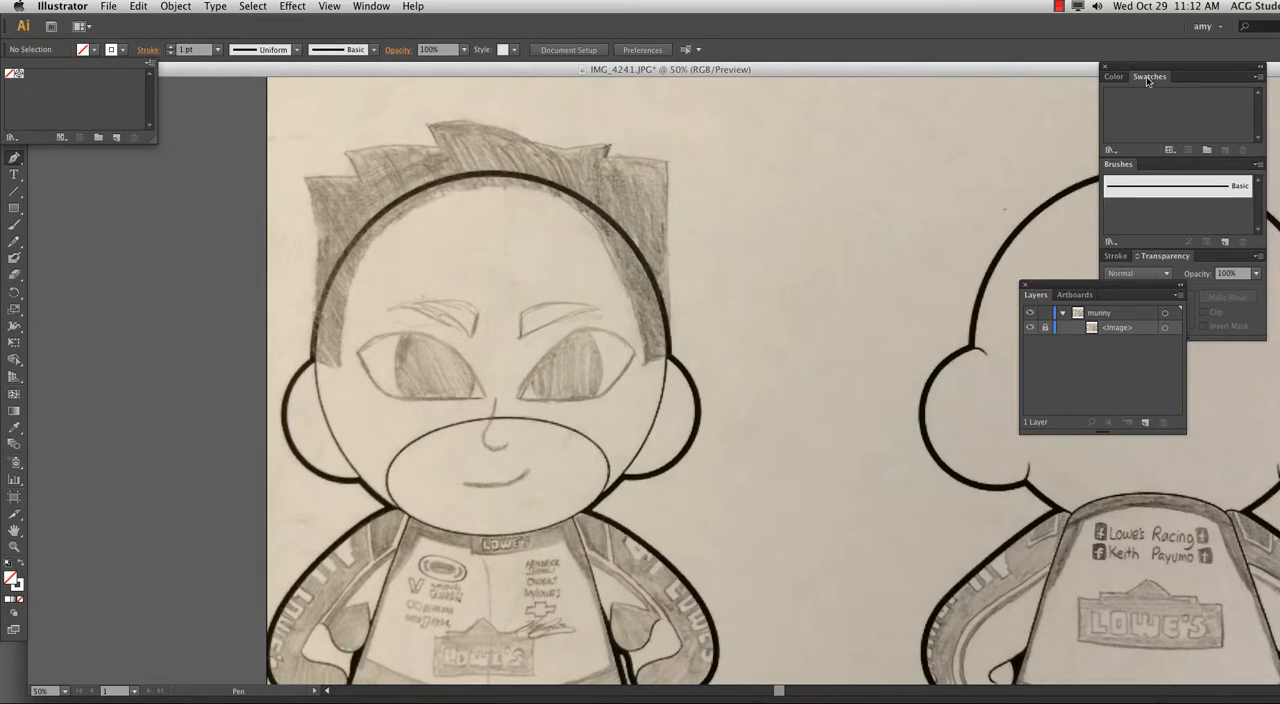
{"action": "left_click", "coordinate": [1259, 77]}
{"action": "left_click", "coordinate": [1178, 67]}
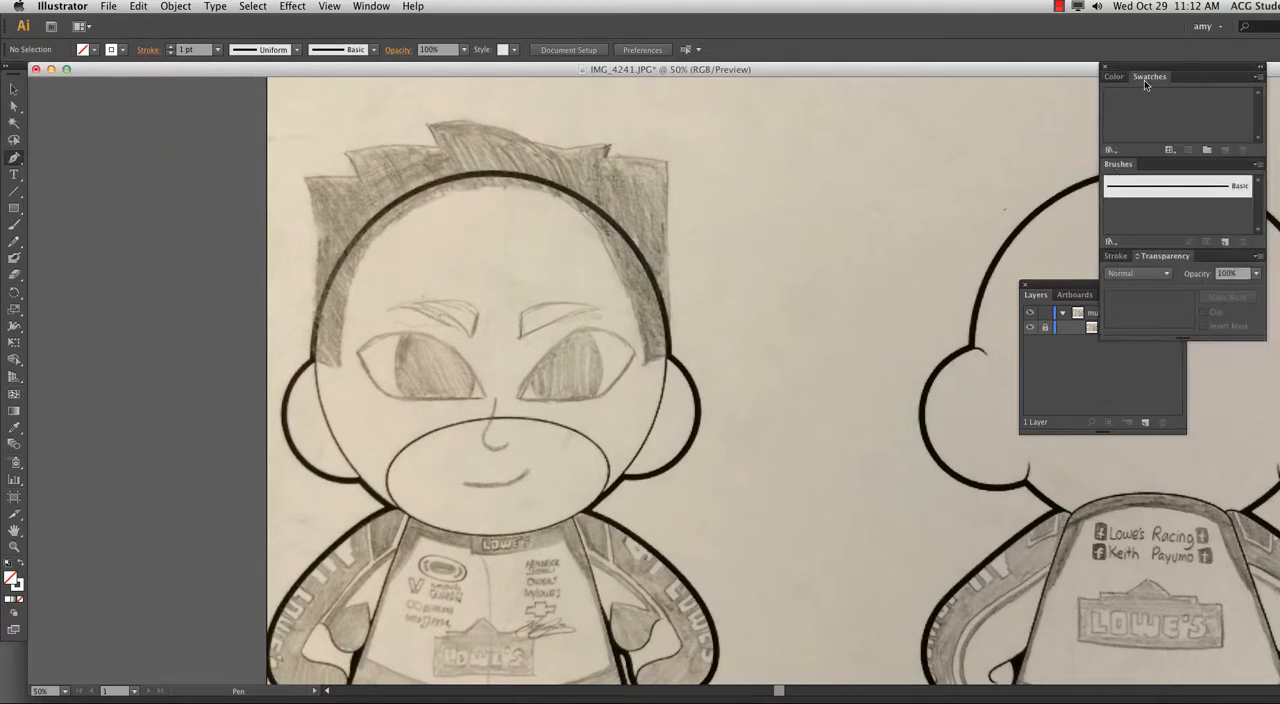
{"action": "left_click", "coordinate": [1259, 79]}
{"action": "mouse_move", "coordinate": [1170, 357]}
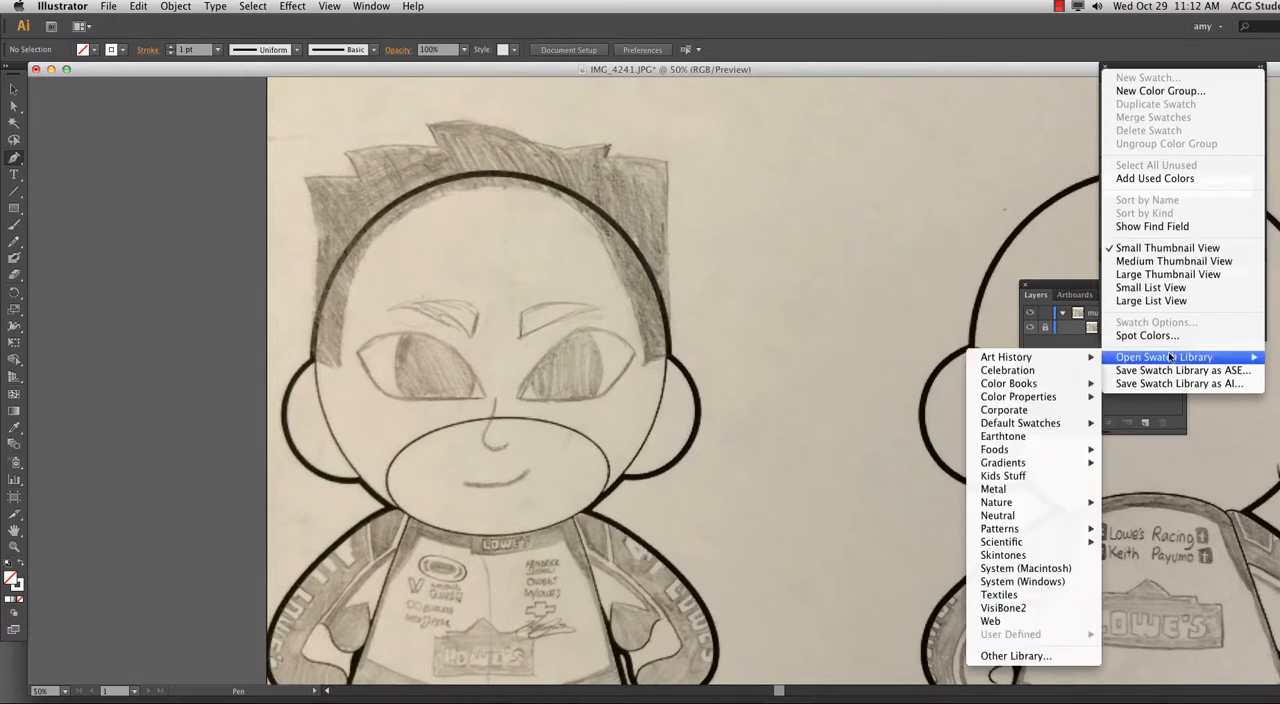
{"action": "mouse_move", "coordinate": [1022, 430]}
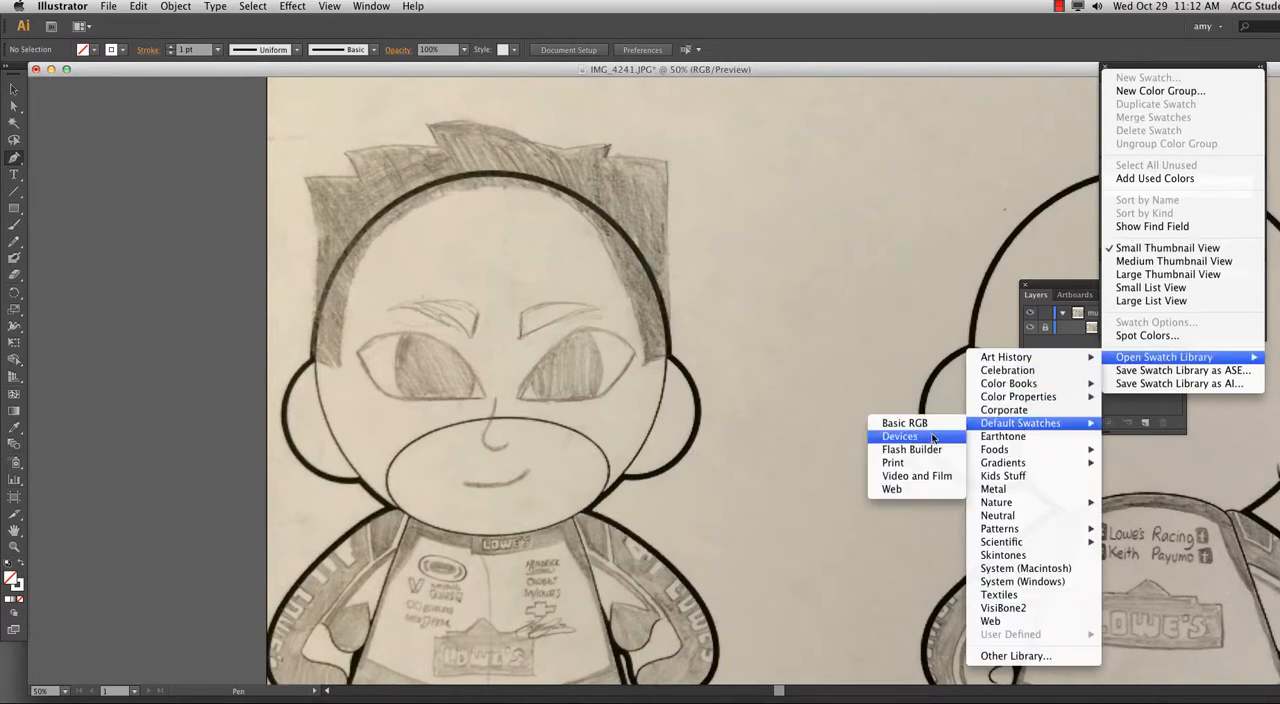
{"action": "left_click", "coordinate": [900, 477]}
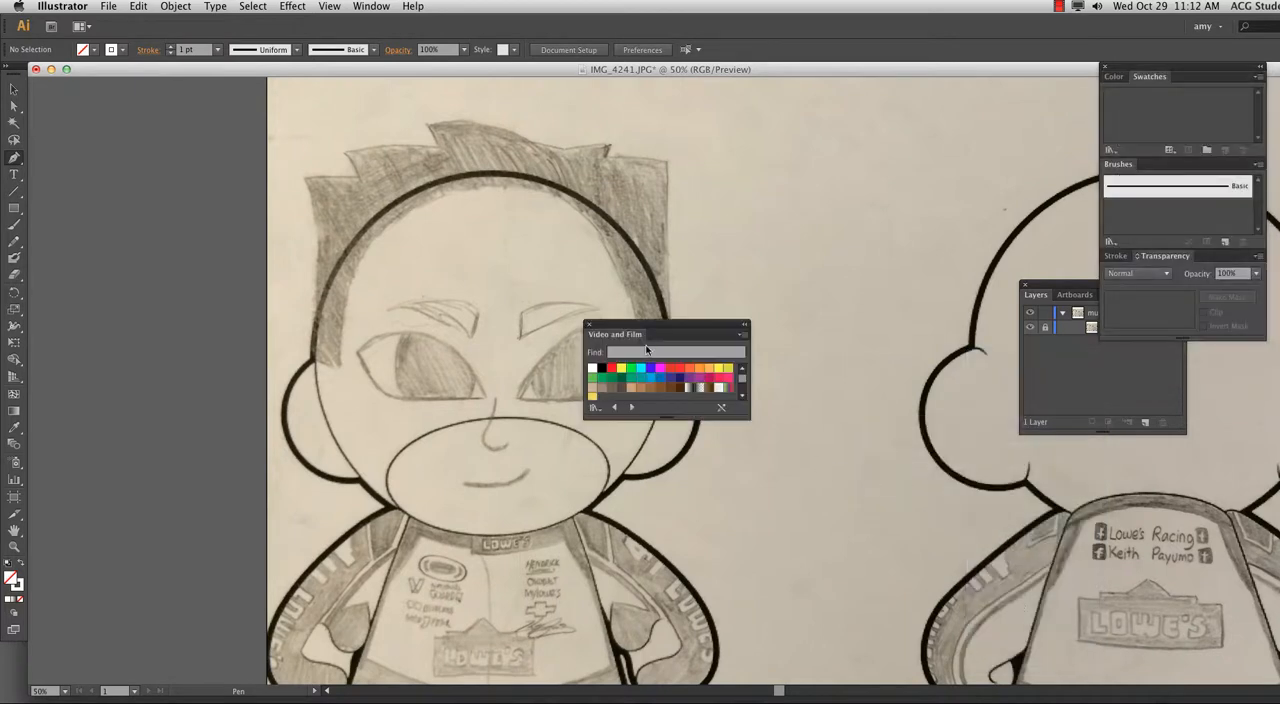
{"action": "left_click_drag", "start_coordinate": [653, 326], "coordinate": [1166, 346]}
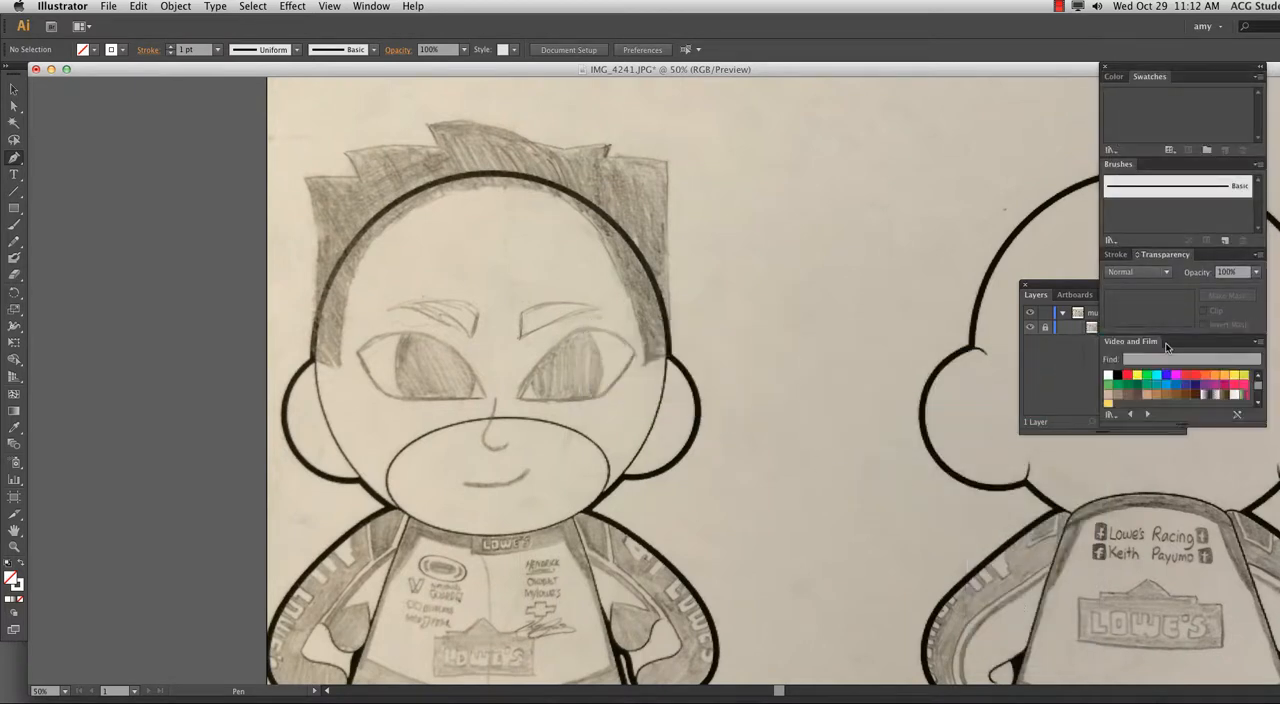
Start the hair outline at the front figure's left sideburn, using a red stroke and no fill.
{"action": "left_click", "coordinate": [1127, 376]}
{"action": "left_click", "coordinate": [312, 362]}
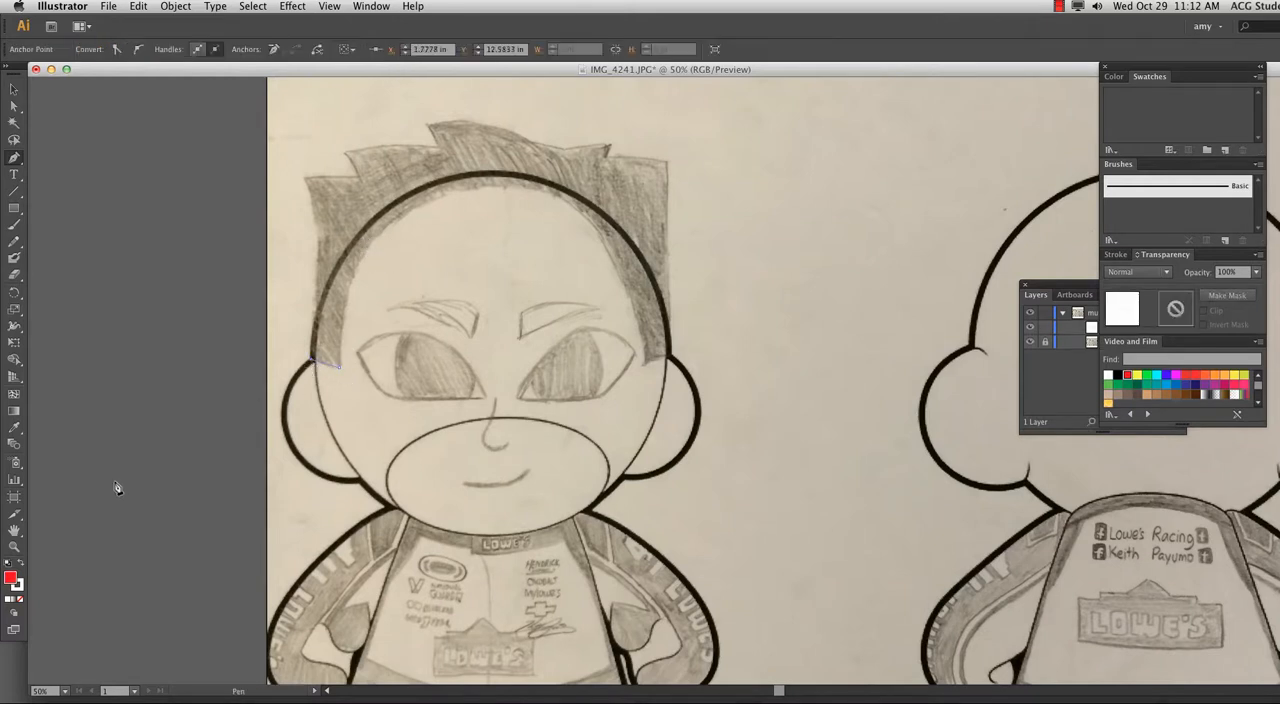
{"action": "left_click", "coordinate": [22, 563]}
{"action": "left_click", "coordinate": [20, 602]}
Trace the outer left side of the front figure's hair up to its first spike.
{"action": "left_click_drag", "start_coordinate": [317, 232], "coordinate": [293, 148]}
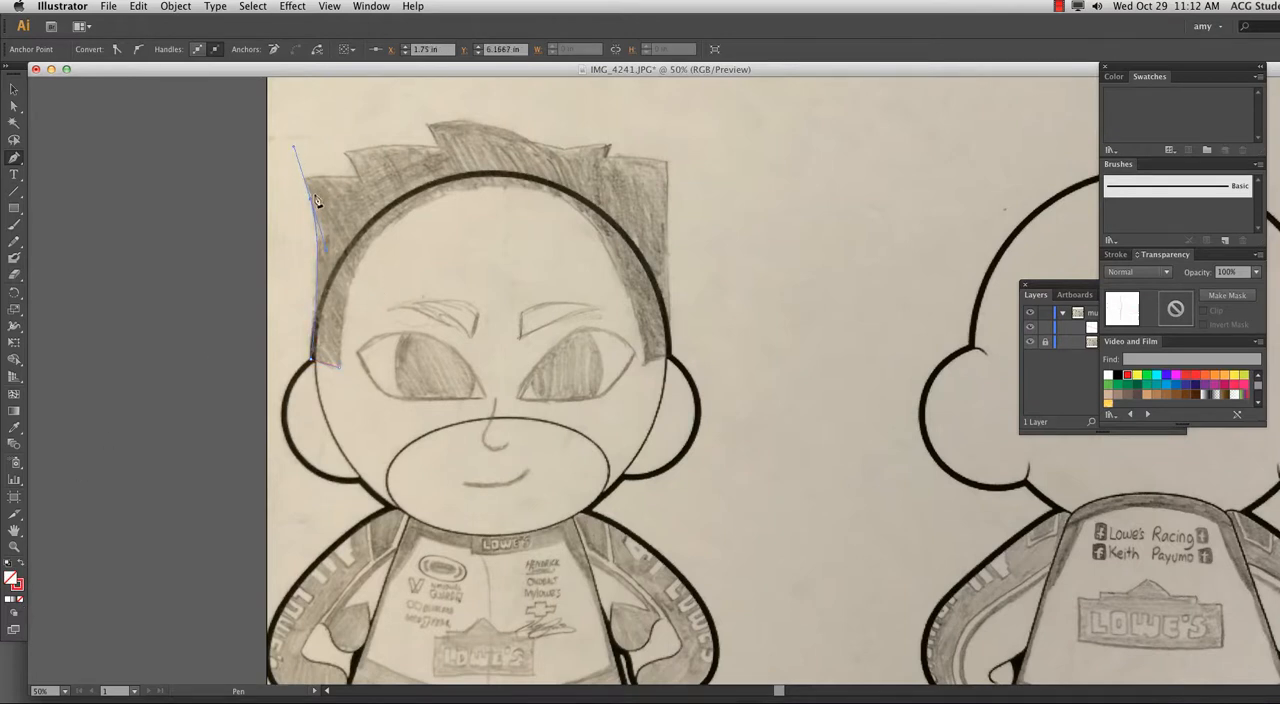
{"action": "left_click", "coordinate": [306, 183]}
{"action": "left_click_drag", "start_coordinate": [360, 172], "coordinate": [326, 135]}
{"action": "left_click", "coordinate": [355, 177]}
{"action": "key", "text": "super"}
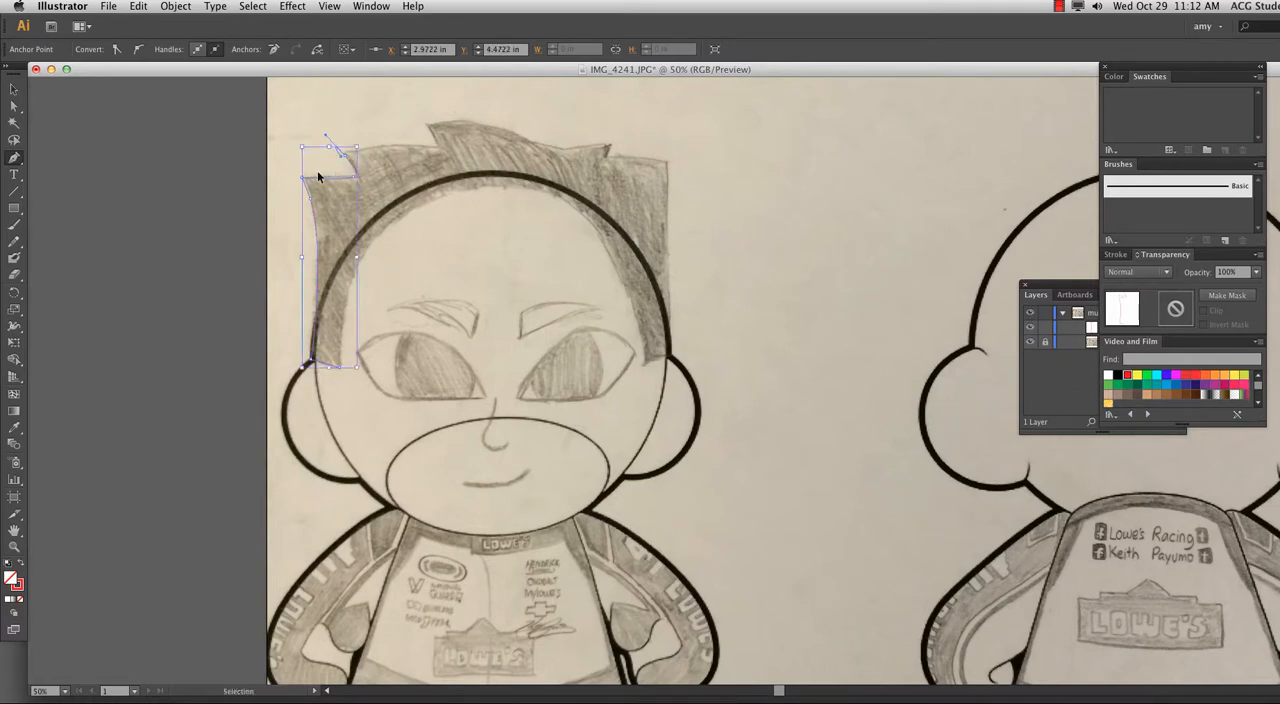
{"action": "key", "text": "super+z"}
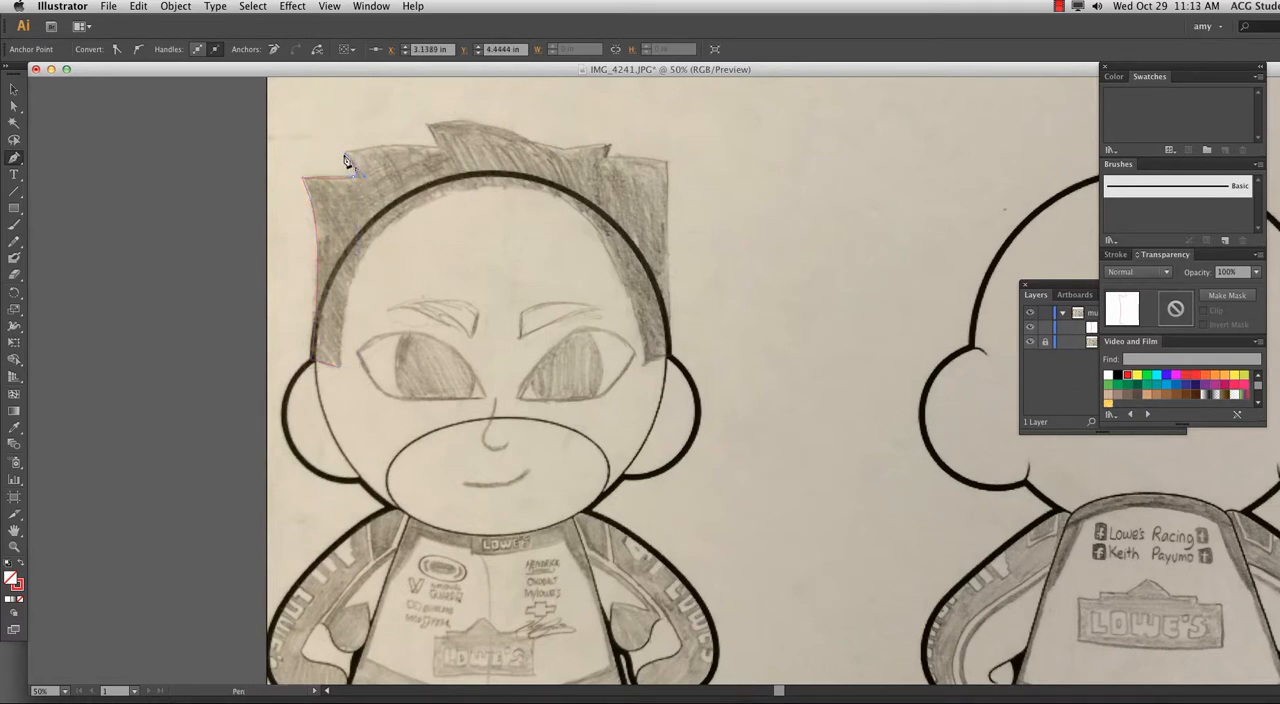
Trace the hair's top edge over the tall middle spike to the tip of the small right spike.
{"action": "left_click_drag", "start_coordinate": [438, 146], "coordinate": [490, 165]}
{"action": "left_click", "coordinate": [438, 148]}
{"action": "left_click", "coordinate": [428, 127]}
{"action": "left_click_drag", "start_coordinate": [527, 138], "coordinate": [562, 150]}
{"action": "left_click", "coordinate": [591, 149]}
{"action": "key", "text": "super+z"}
{"action": "left_click_drag", "start_coordinate": [563, 149], "coordinate": [614, 146]}
{"action": "left_click", "coordinate": [607, 147]}
Set the hair outline's stroke weight to 4 pt.
{"action": "key", "text": "super+equal"}
{"action": "key", "text": "super+equal"}
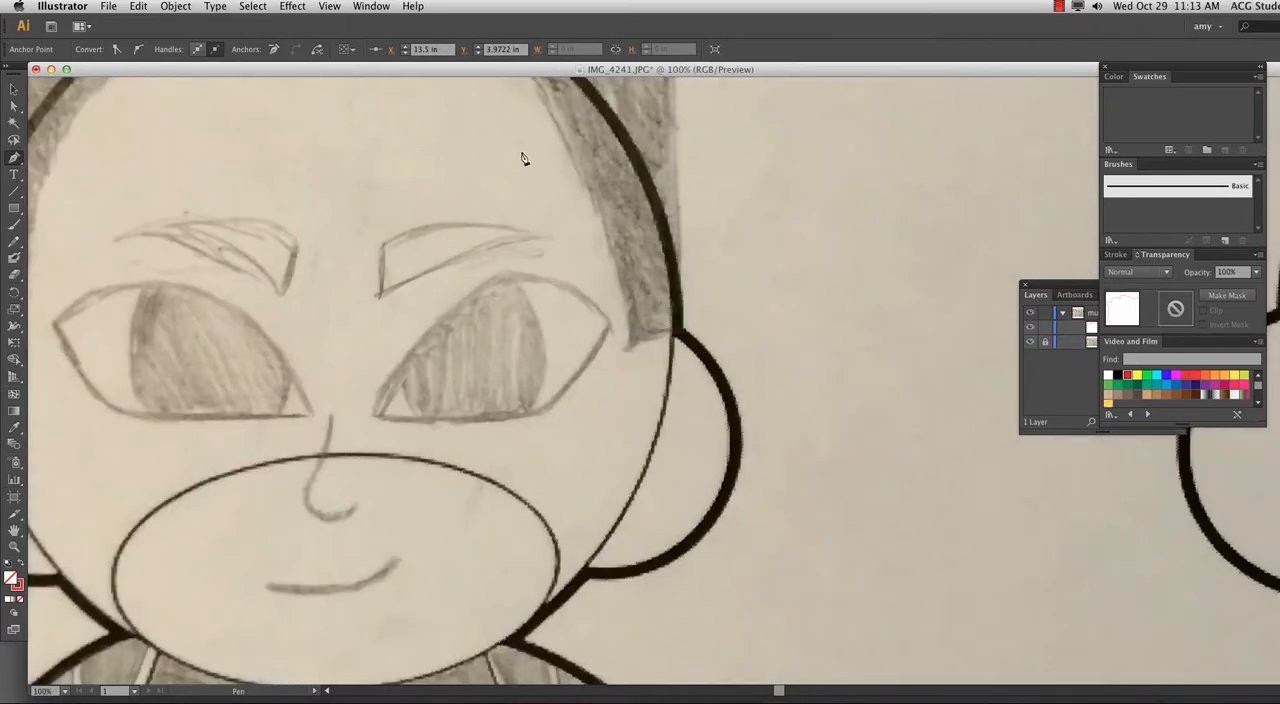
{"action": "left_click_drag", "start_coordinate": [521, 158], "coordinate": [514, 503]}
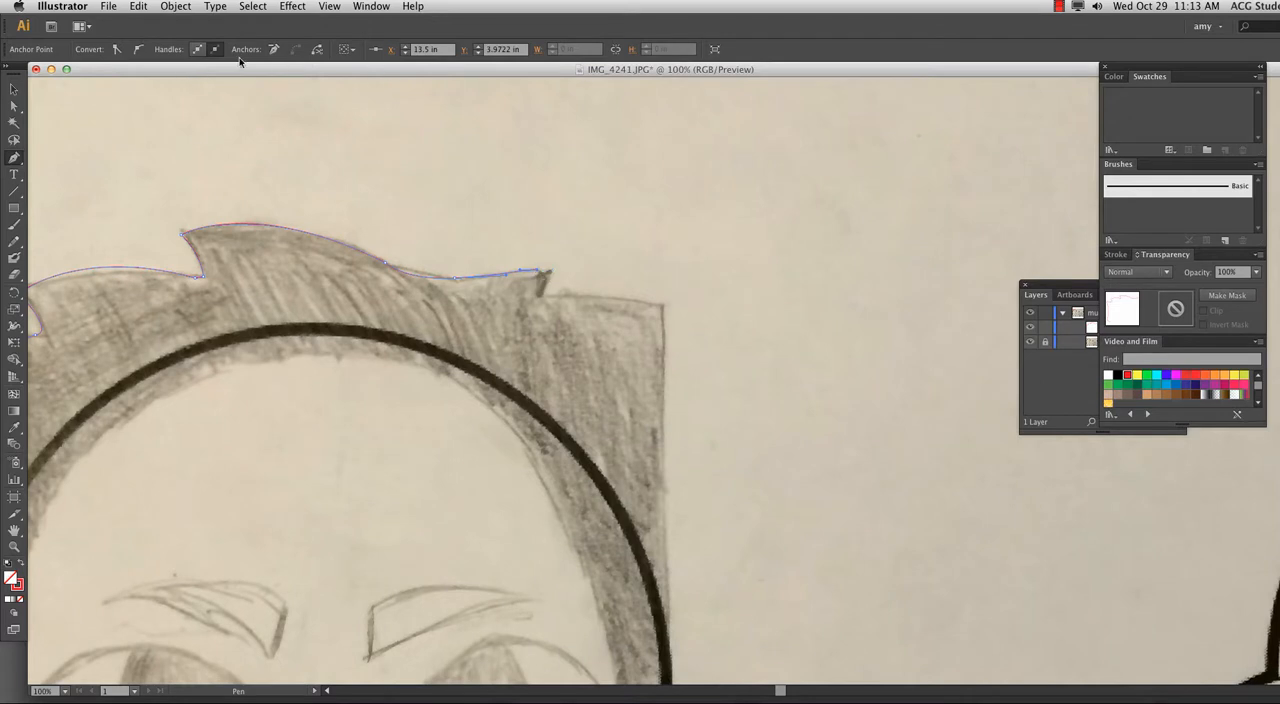
{"action": "left_click", "coordinate": [1117, 255]}
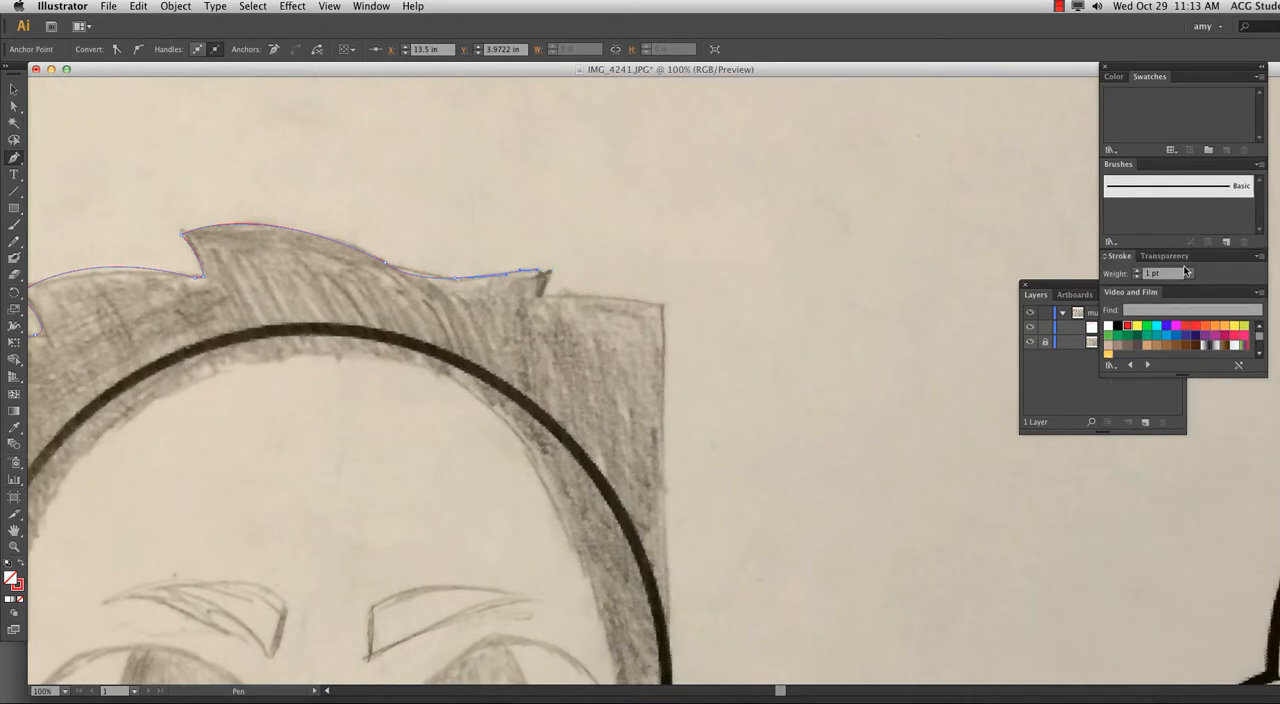
{"action": "left_click", "coordinate": [1137, 271]}
{"action": "left_click", "coordinate": [1137, 271]}
{"action": "left_click", "coordinate": [1137, 271]}
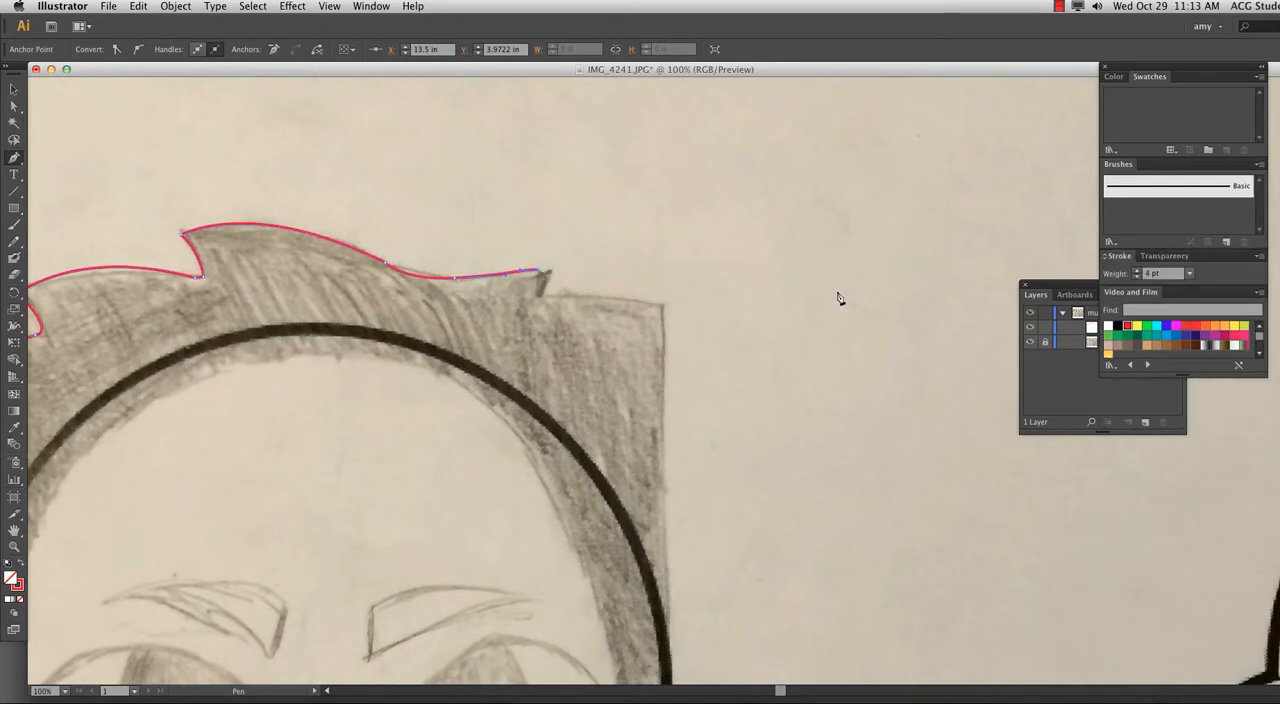
Trace past the small right spike to the hair's upper right corner and down its outer right side to the ear.
{"action": "left_click", "coordinate": [536, 293]}
{"action": "left_click_drag", "start_coordinate": [546, 306], "coordinate": [547, 308]}
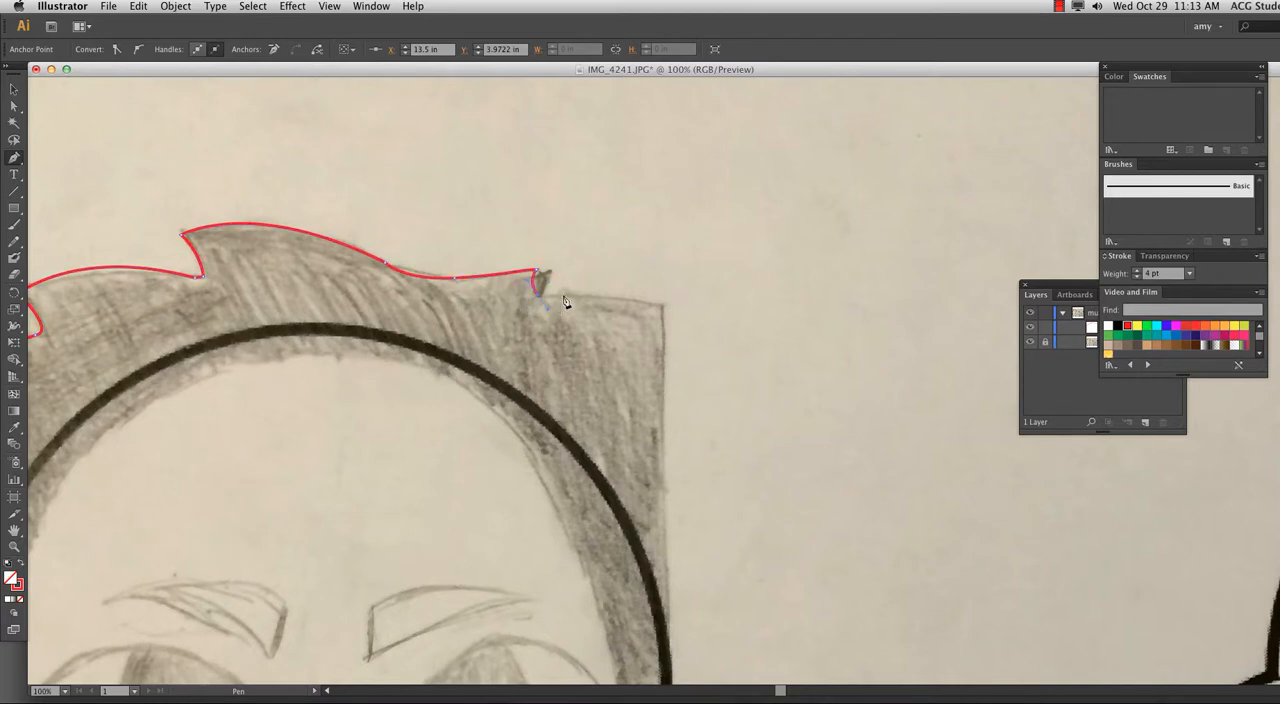
{"action": "left_click", "coordinate": [656, 302]}
{"action": "left_click_drag", "start_coordinate": [685, 523], "coordinate": [689, 277]}
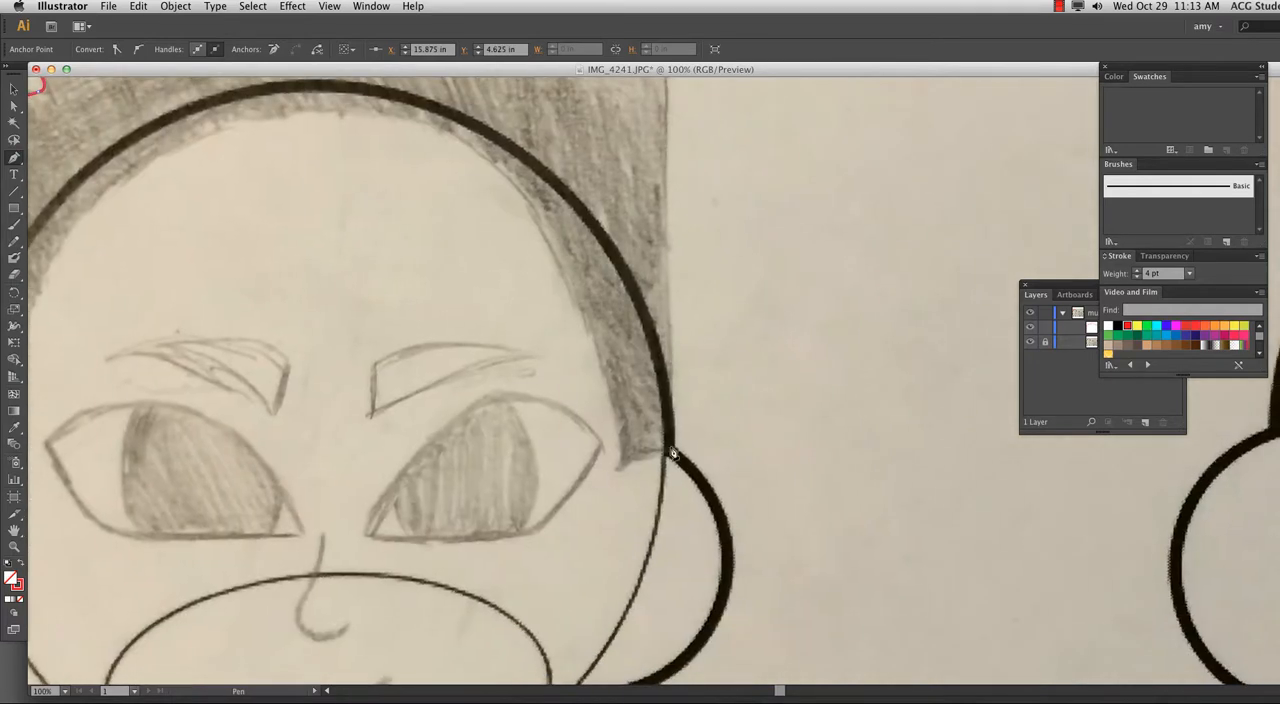
{"action": "left_click_drag", "start_coordinate": [660, 492], "coordinate": [661, 494]}
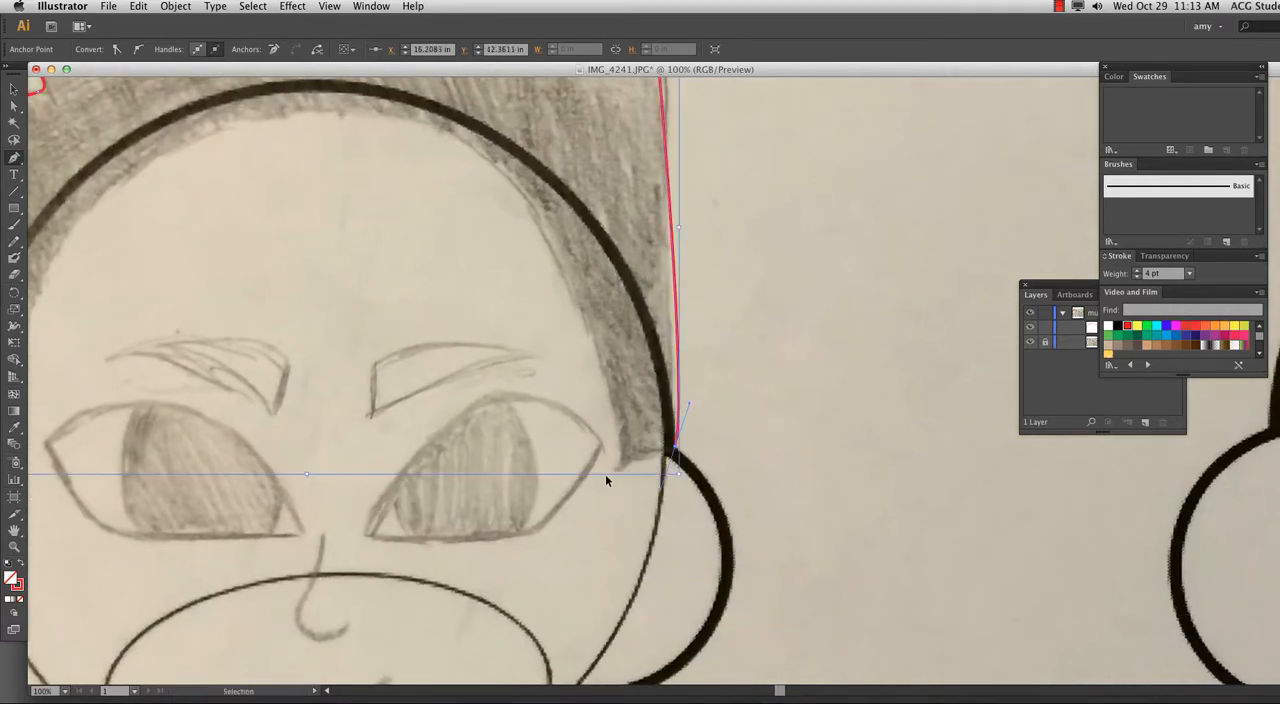
Trace the right sideburn's end and the inner hairline across the forehead, closing the hair outline at the left sideburn.
{"action": "key", "text": "super+minus"}
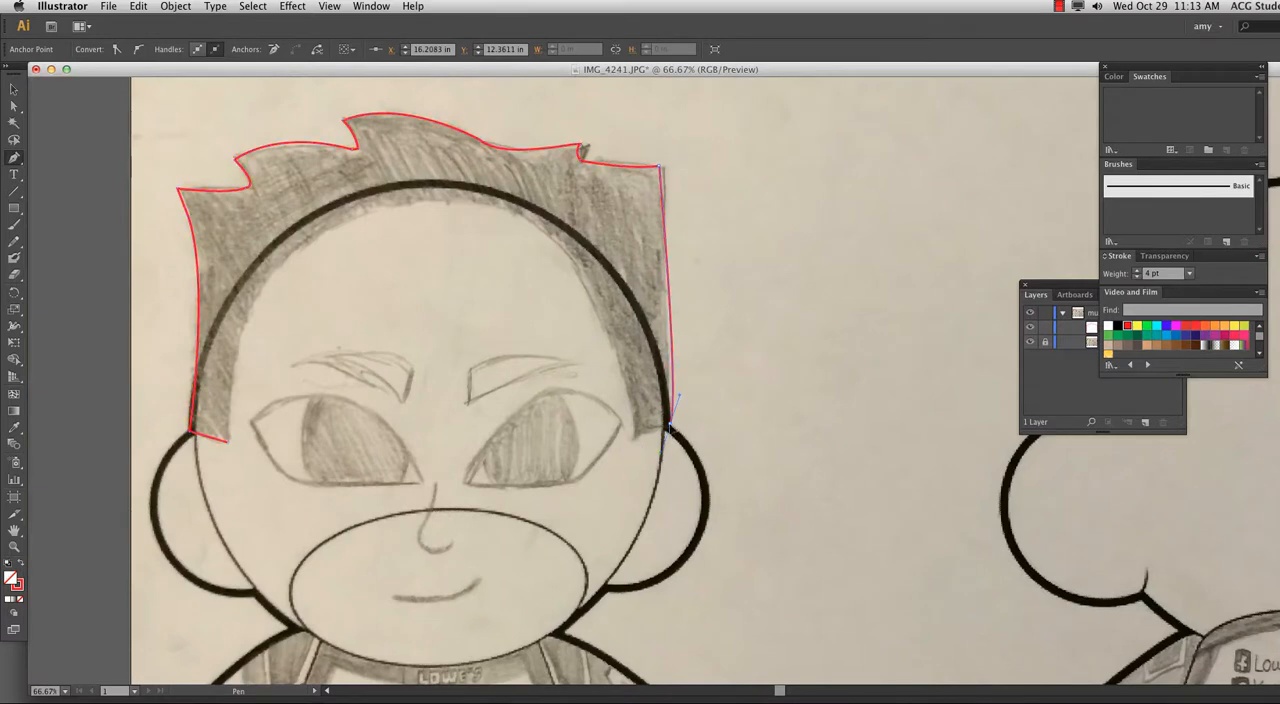
{"action": "left_click", "coordinate": [634, 440]}
{"action": "left_click", "coordinate": [576, 272]}
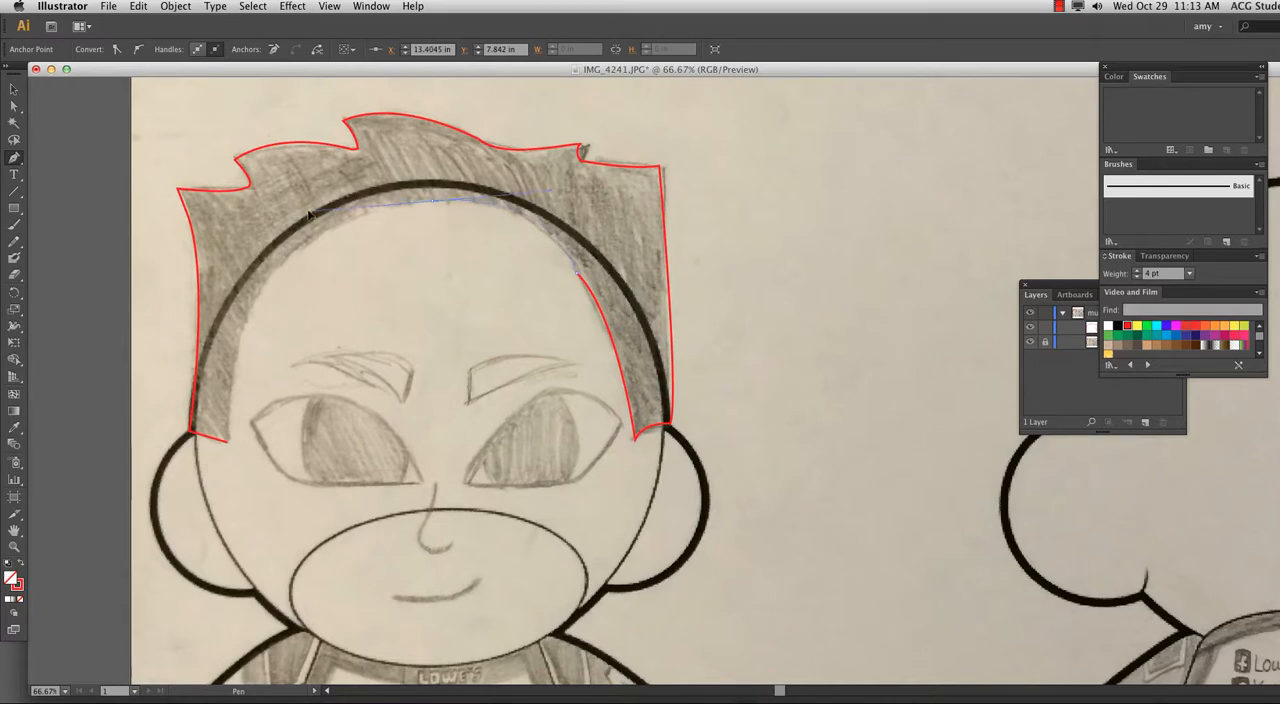
{"action": "left_click_drag", "start_coordinate": [344, 192], "coordinate": [311, 194]}
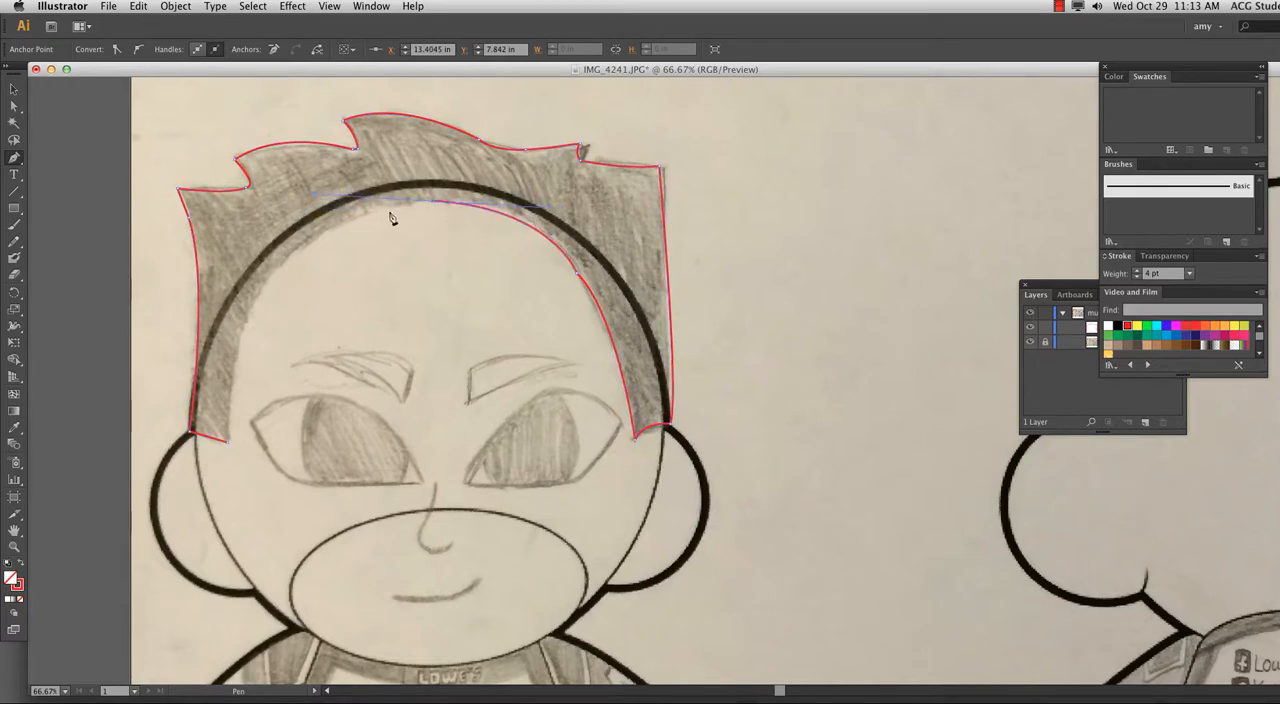
{"action": "left_click", "coordinate": [279, 263]}
{"action": "left_click_drag", "start_coordinate": [273, 262], "coordinate": [274, 264]}
{"action": "left_click_drag", "start_coordinate": [227, 440], "coordinate": [240, 565]}
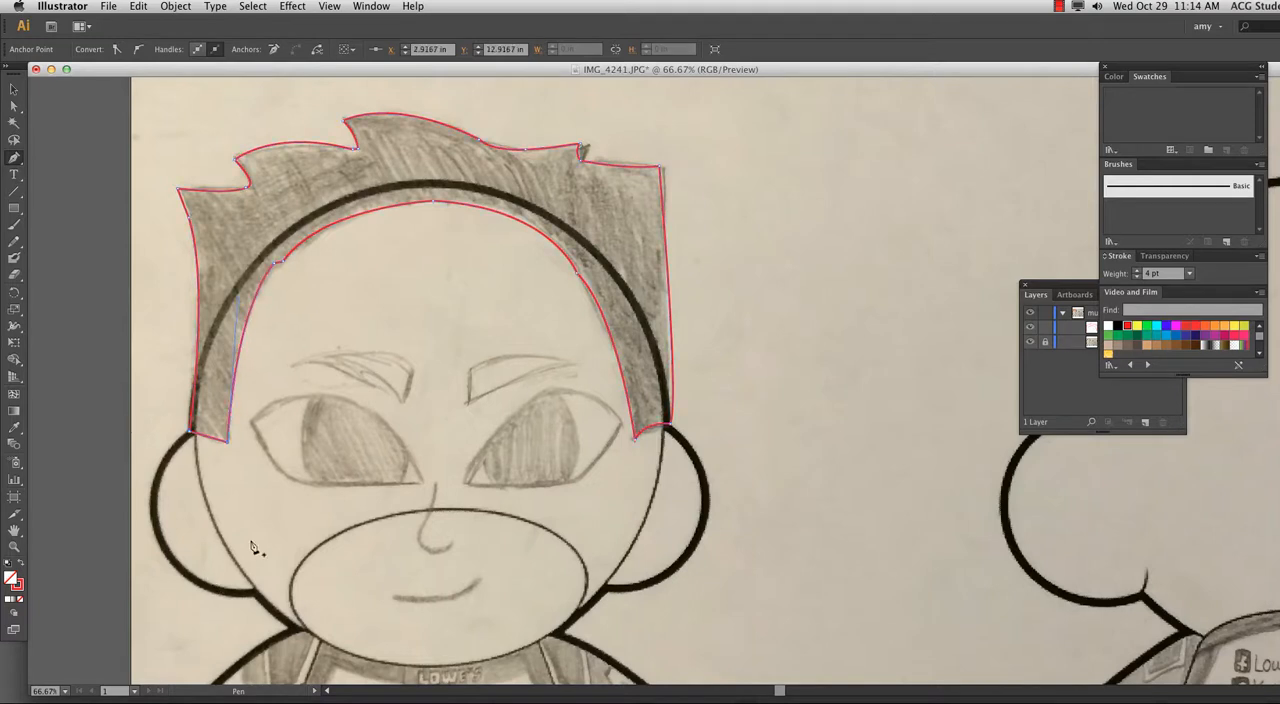
Fill the closed hair shape with white.
{"action": "double_click", "coordinate": [14, 578]}
{"action": "left_click", "coordinate": [680, 323]}
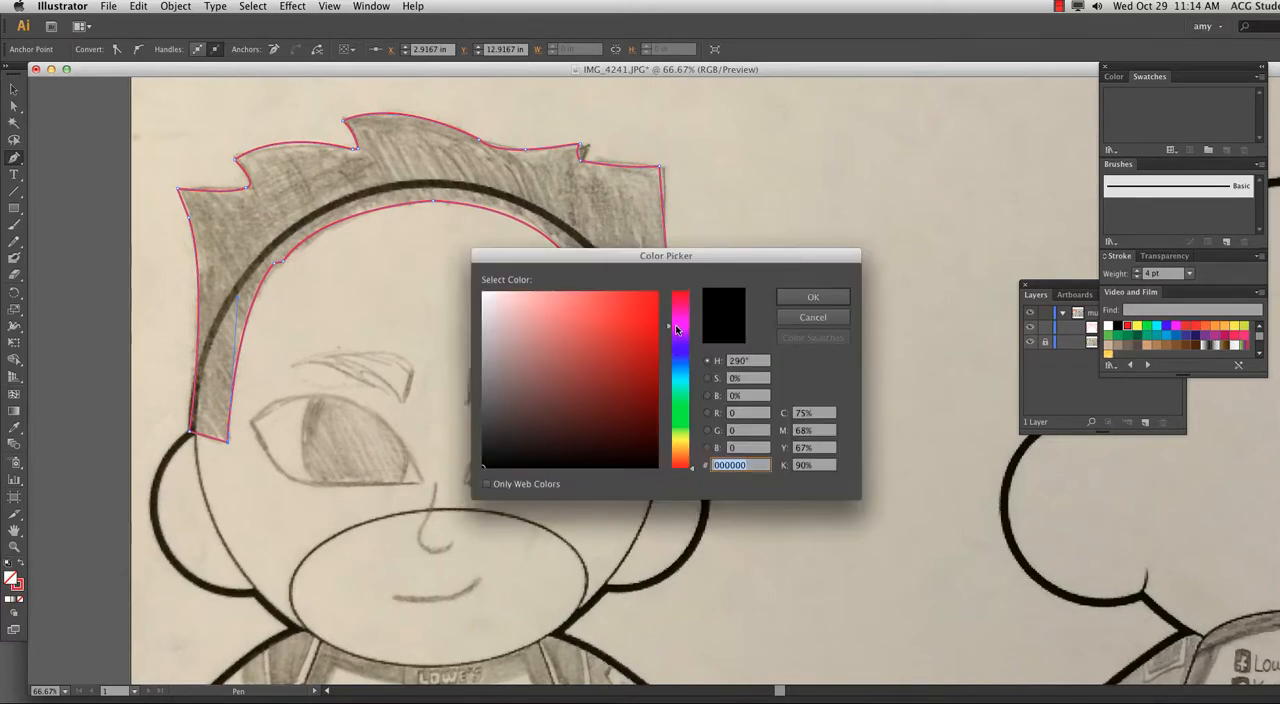
{"action": "left_click", "coordinate": [804, 301]}
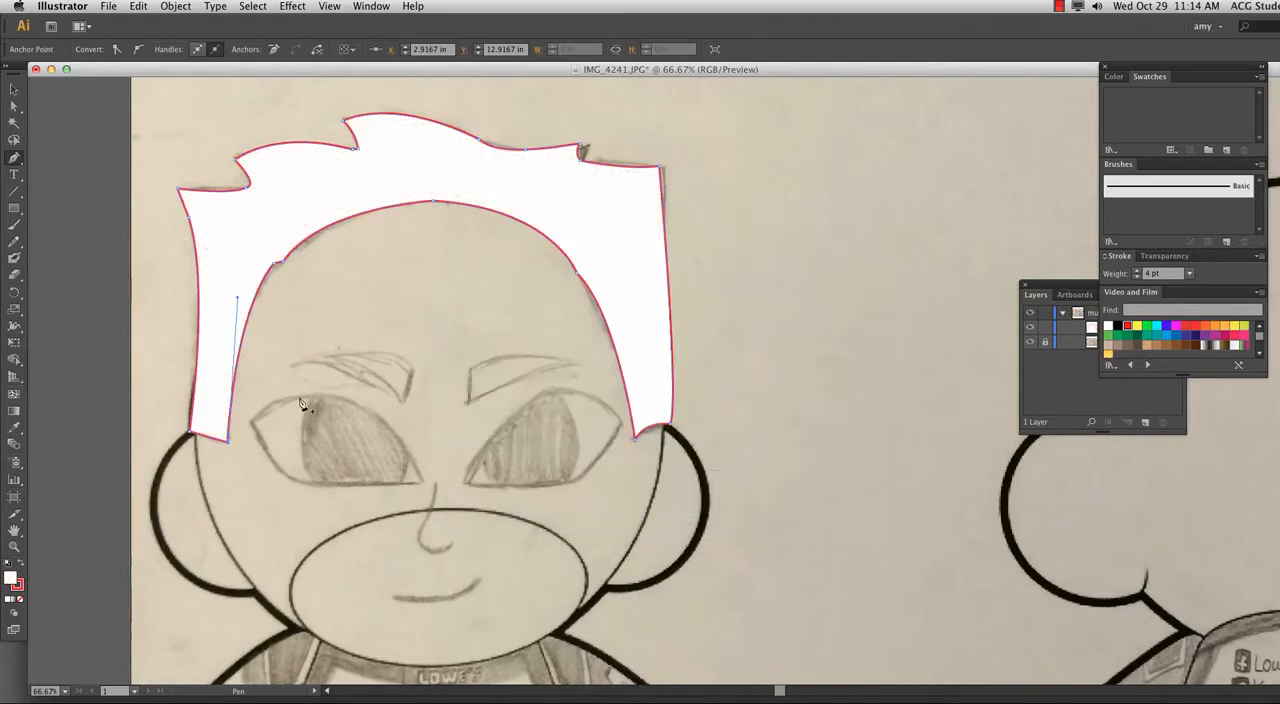
{"action": "double_click", "coordinate": [14, 578]}
{"action": "left_click", "coordinate": [680, 320]}
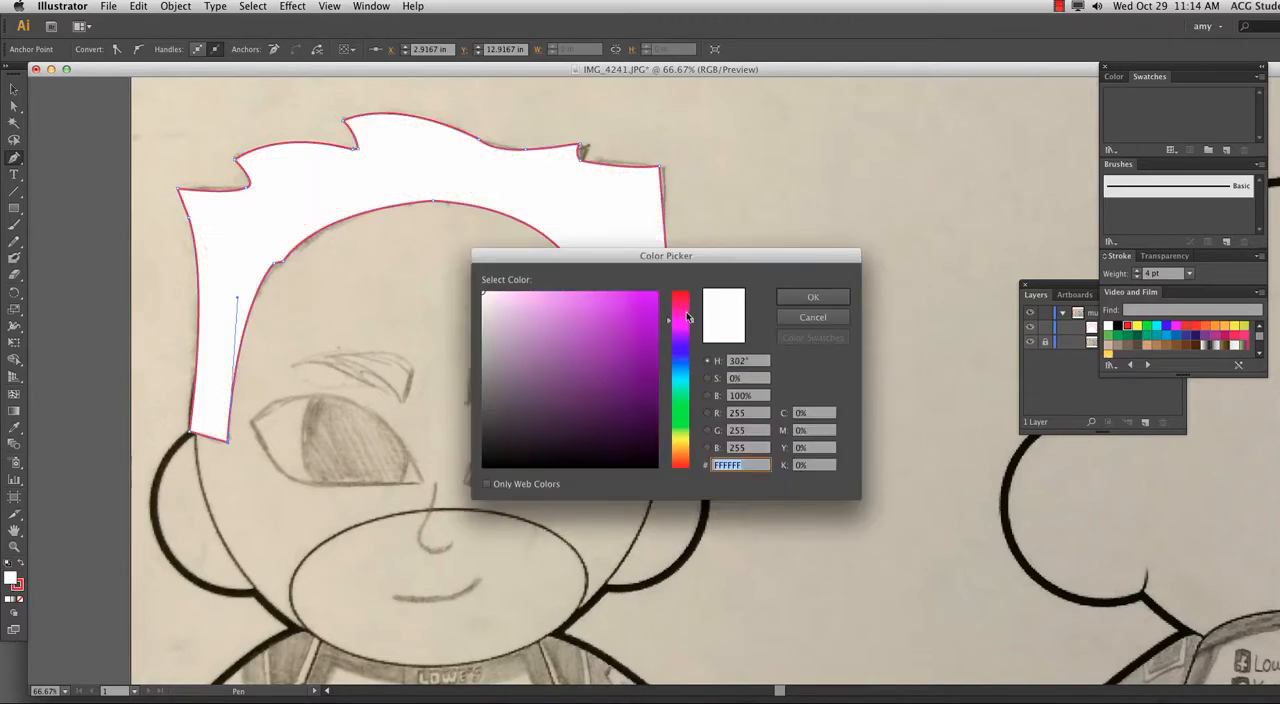
{"action": "left_click", "coordinate": [804, 297]}
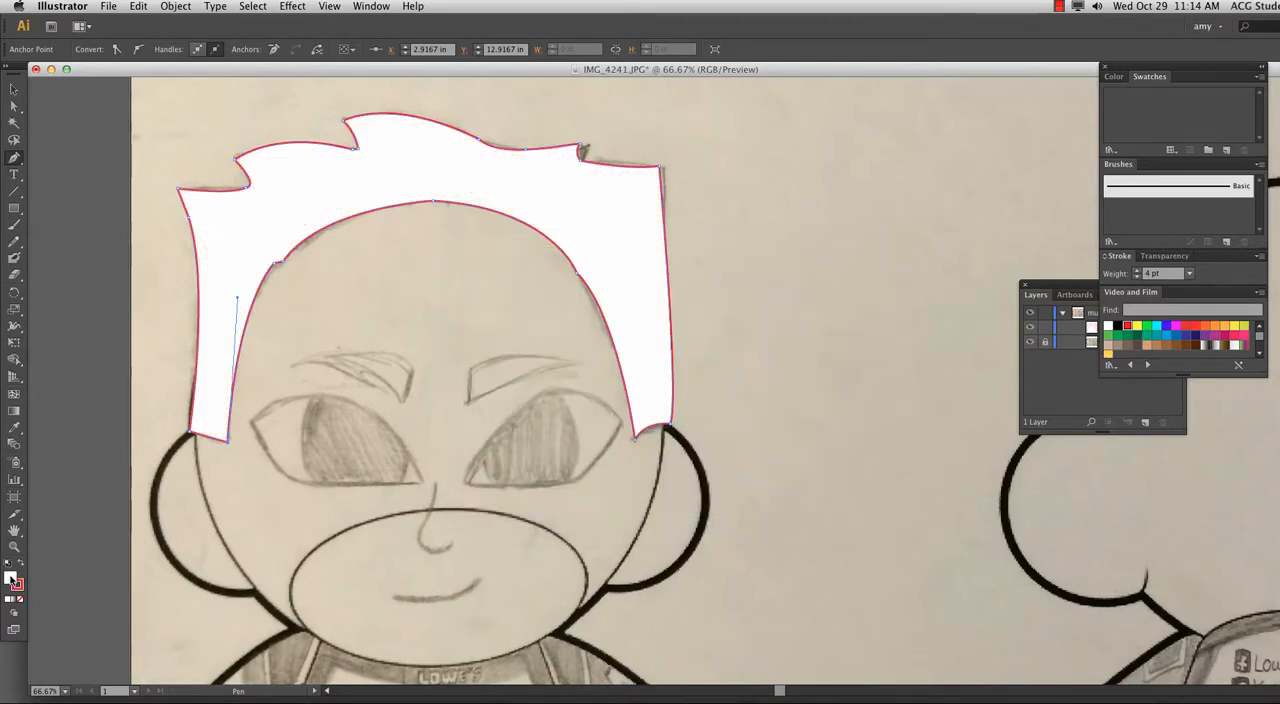
Fill the hair shape with RGB Magenta and deselect it.
{"action": "left_click", "coordinate": [1176, 329]}
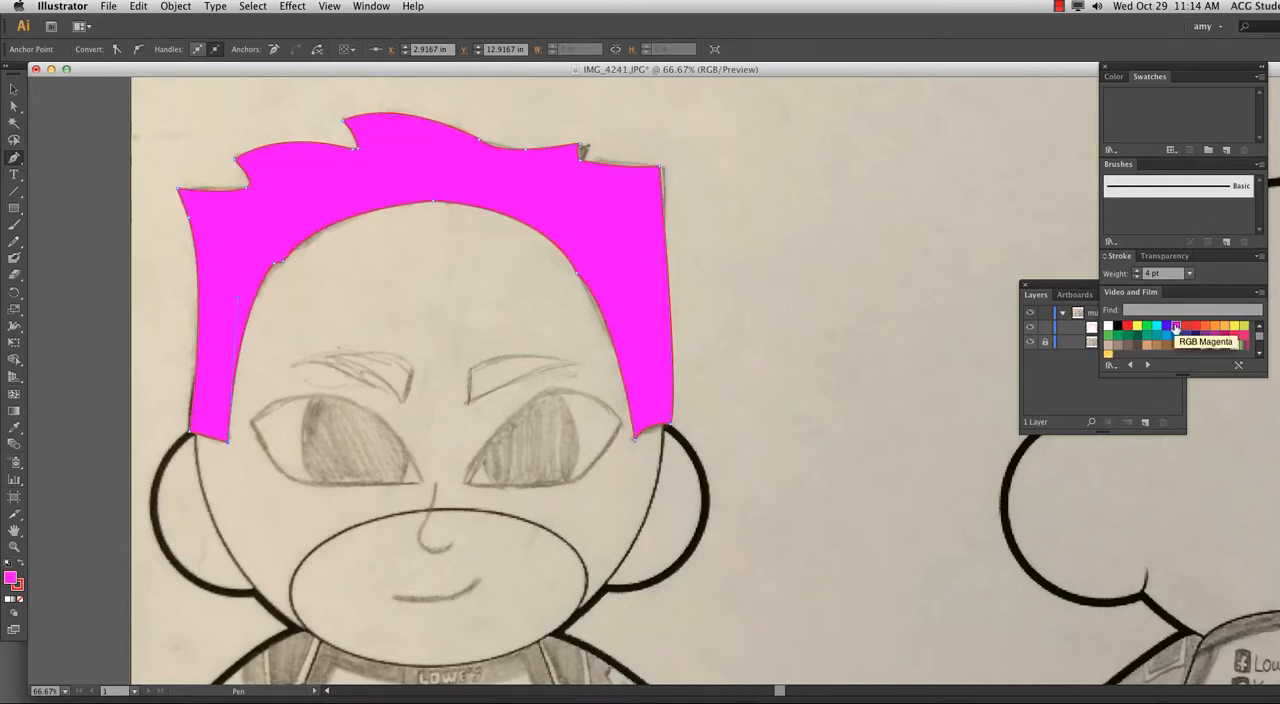
{"action": "left_click", "coordinate": [13, 89]}
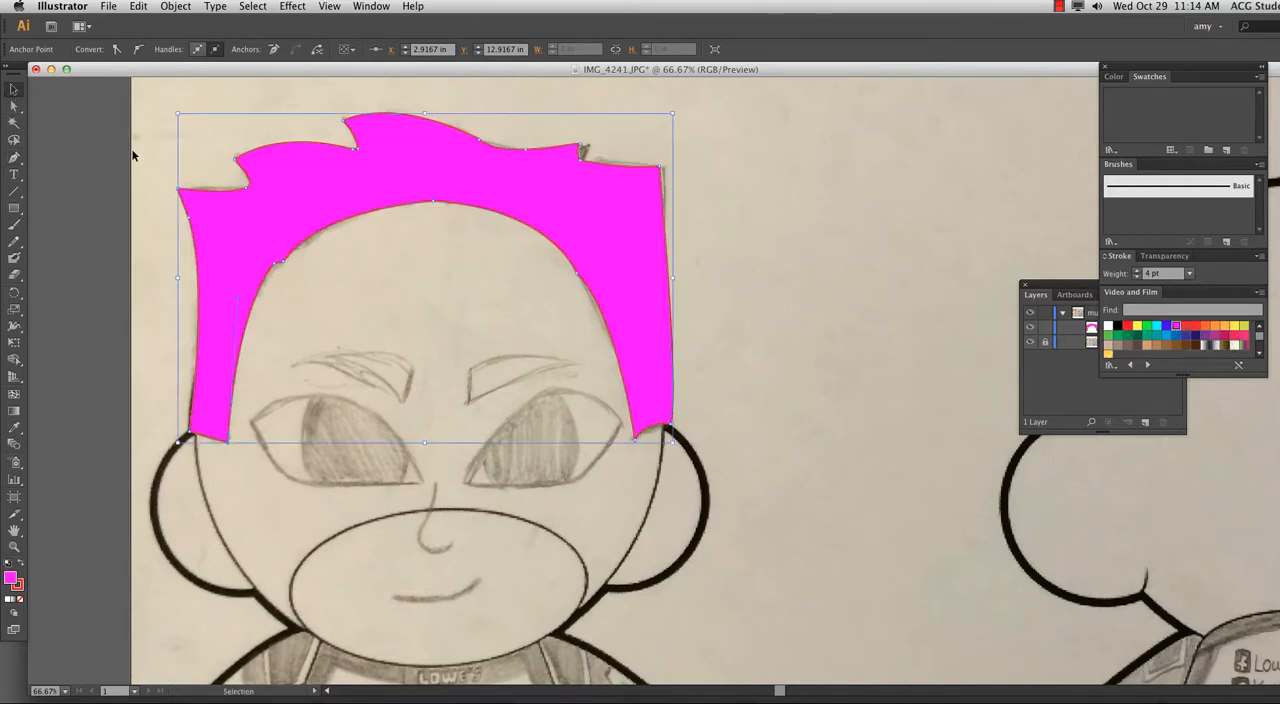
{"action": "left_click", "coordinate": [829, 322]}
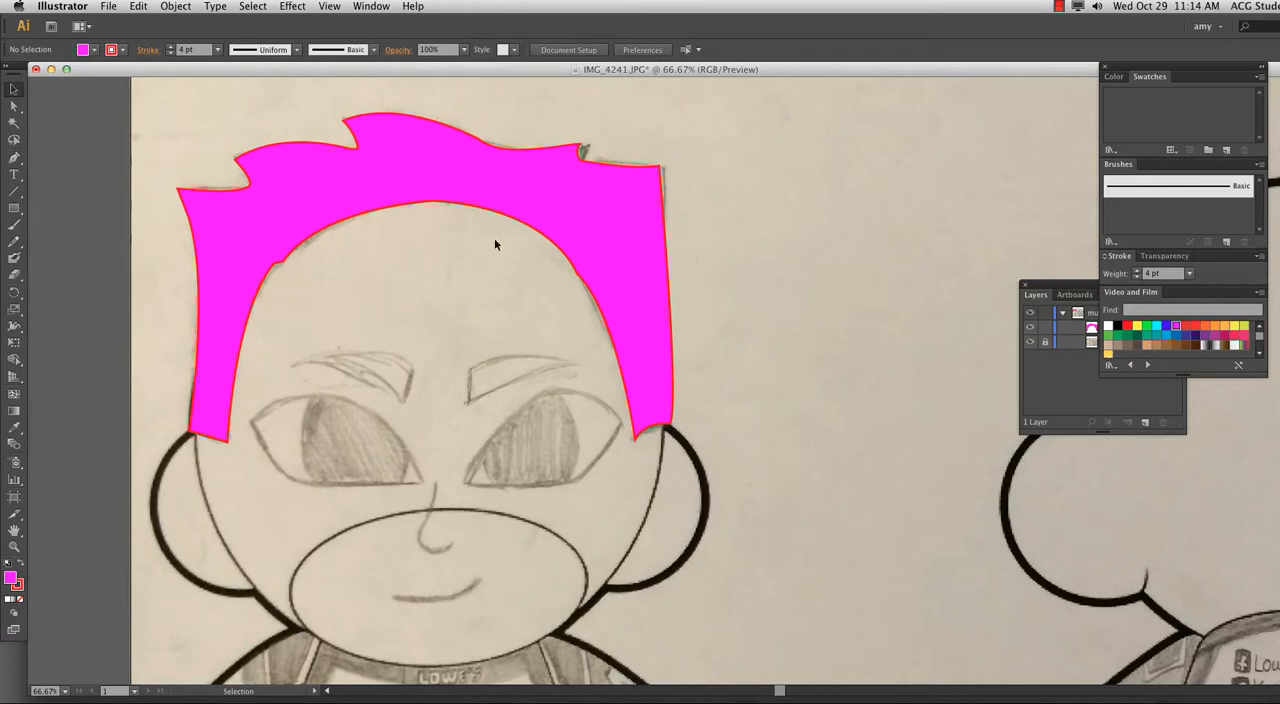
Draw a practice shape with a curved notch in the blank area between the two figures, then delete it.
{"action": "left_click_drag", "start_coordinate": [554, 297], "coordinate": [211, 286]}
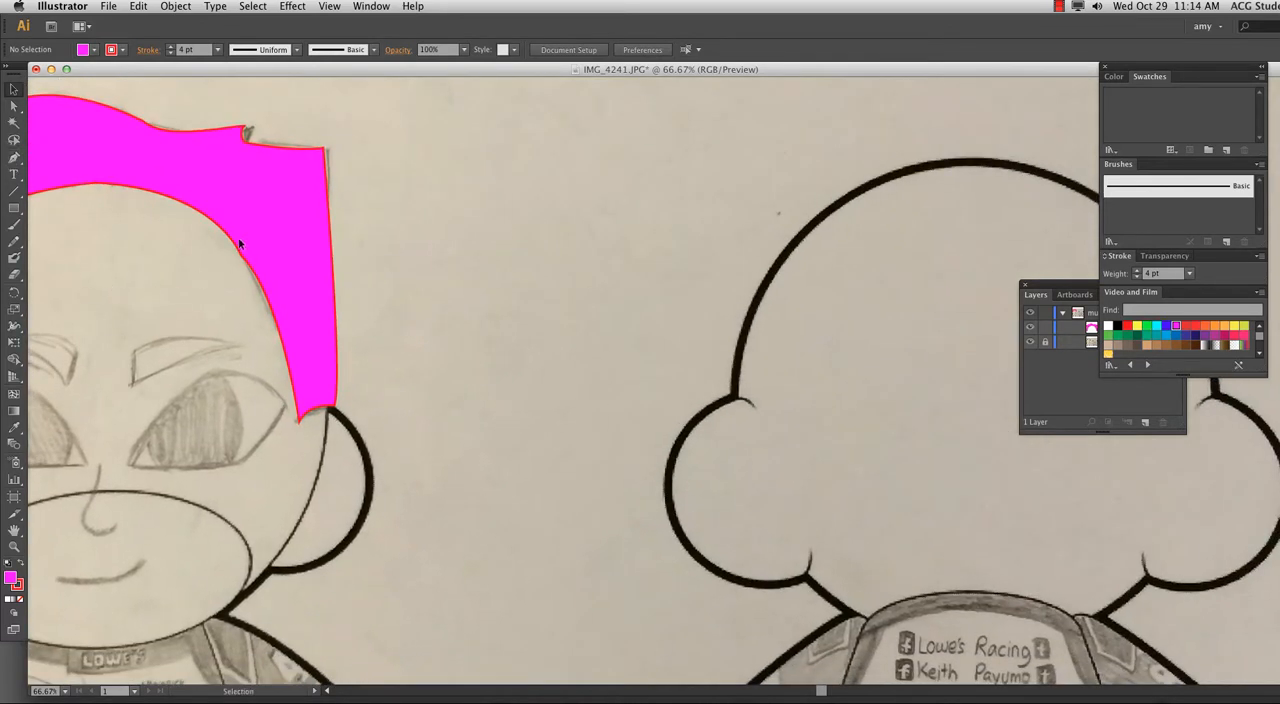
{"action": "left_click", "coordinate": [14, 160]}
{"action": "left_click", "coordinate": [449, 247]}
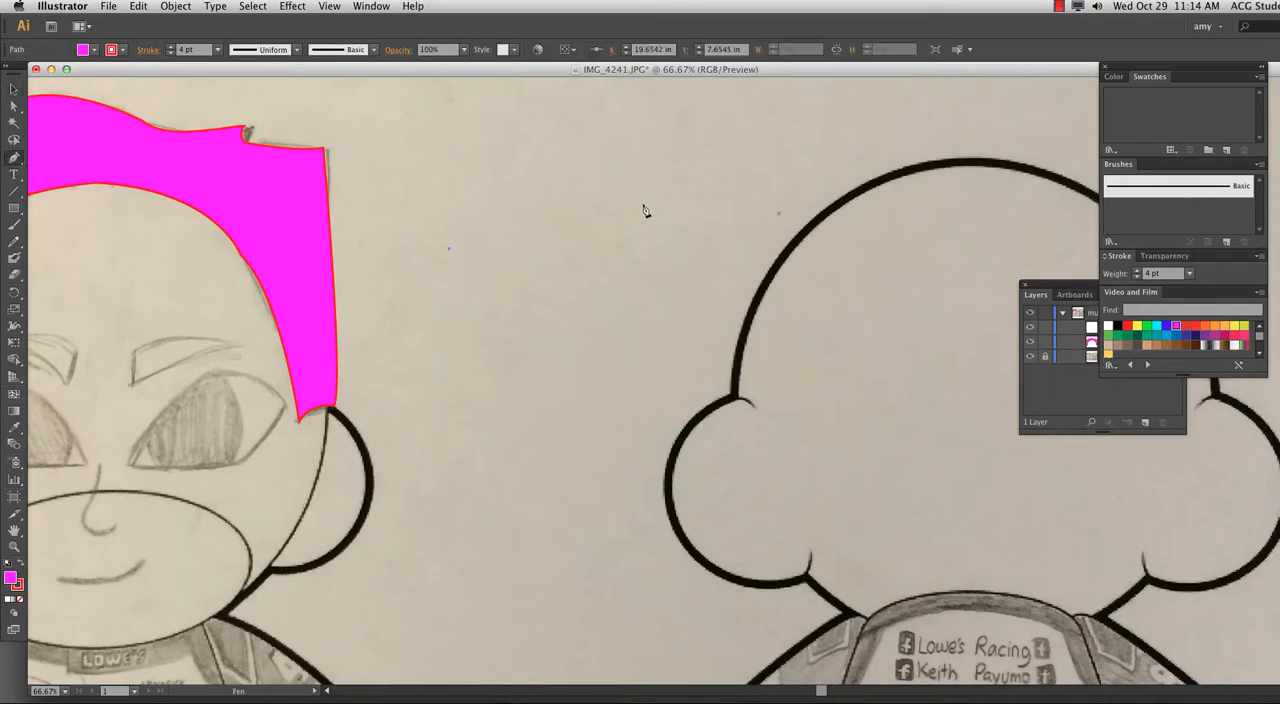
{"action": "left_click", "coordinate": [643, 204]}
{"action": "left_click", "coordinate": [588, 130]}
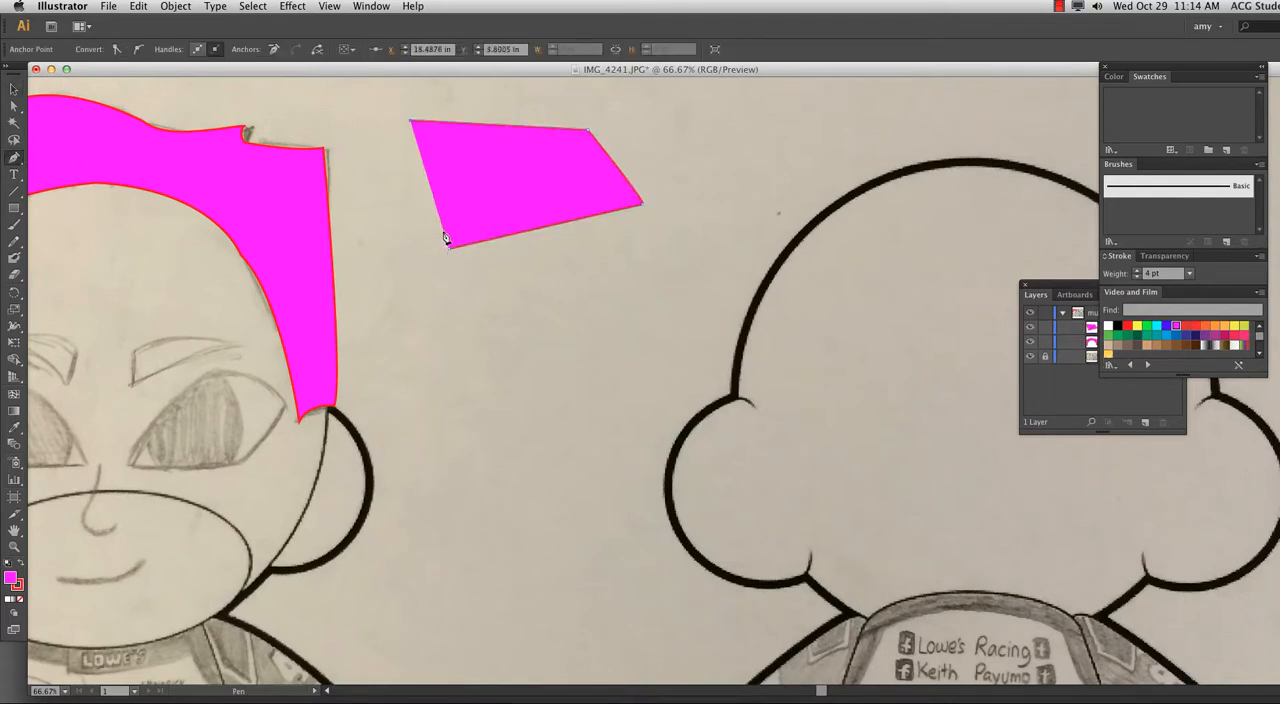
{"action": "left_click", "coordinate": [490, 187]}
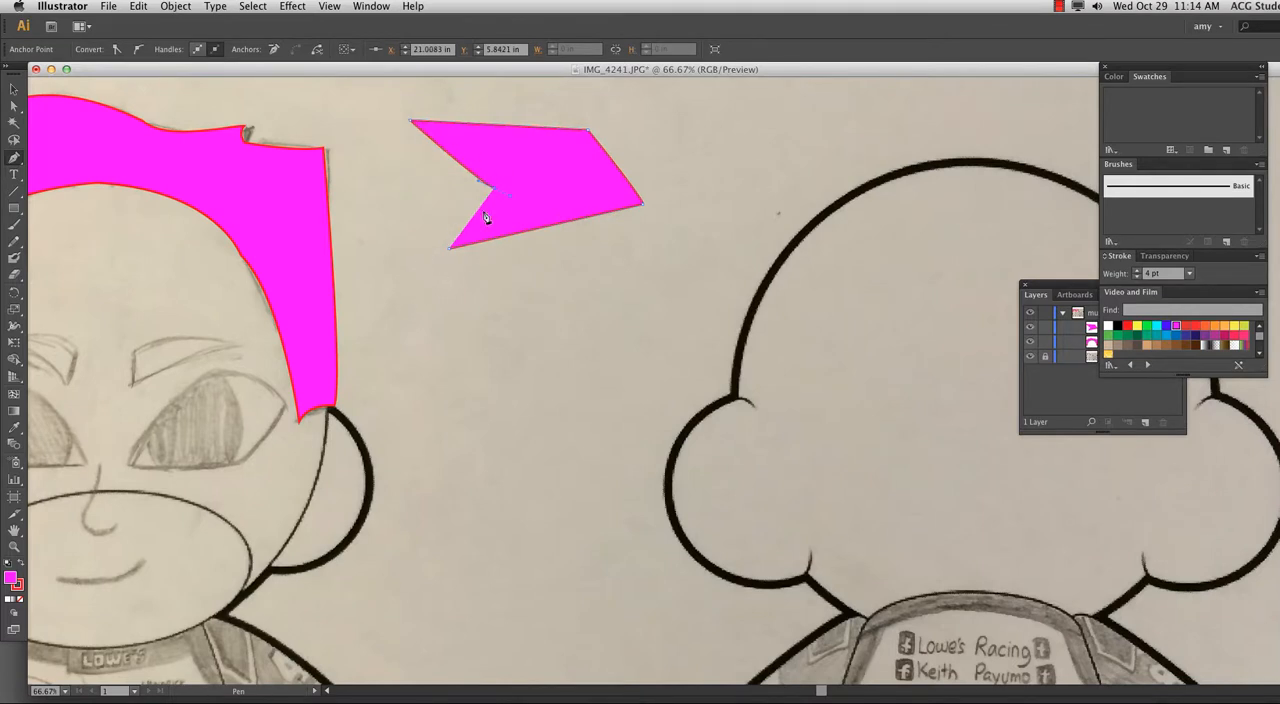
{"action": "left_click", "coordinate": [449, 250]}
{"action": "left_click_drag", "start_coordinate": [400, 265], "coordinate": [398, 264]}
{"action": "left_click", "coordinate": [15, 93]}
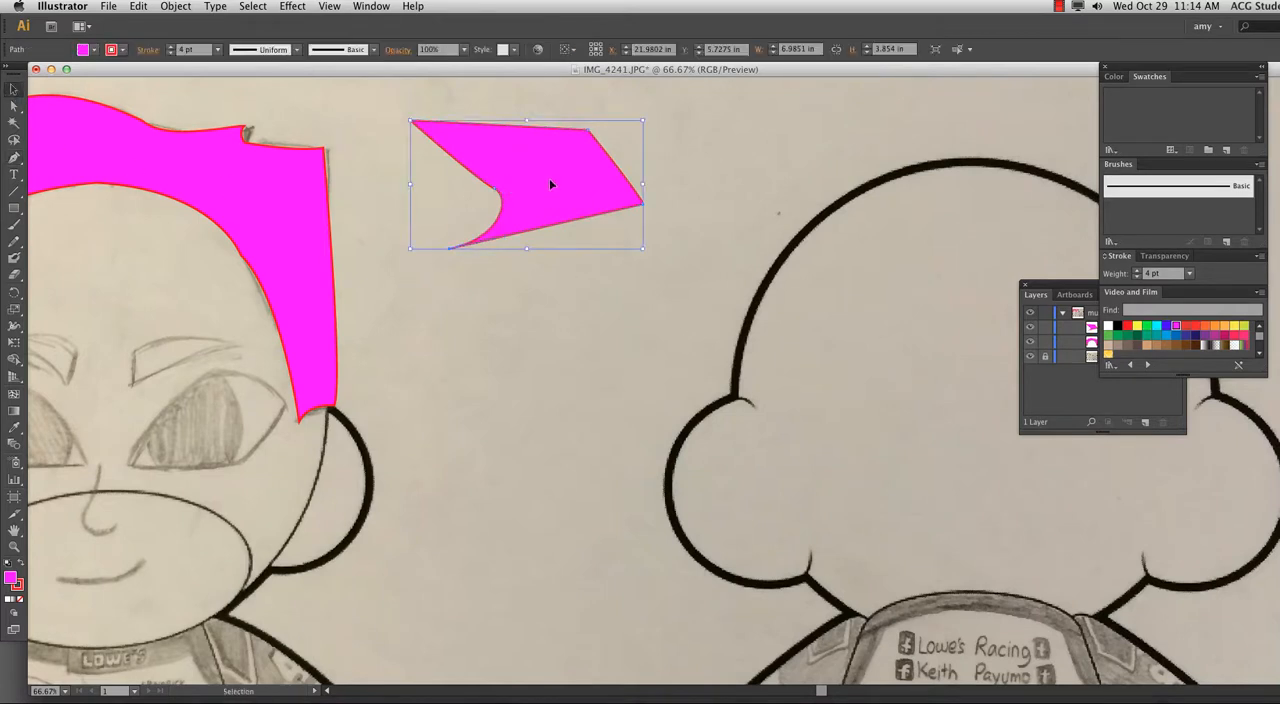
{"action": "key", "text": "Delete"}
Swap the hair's fill and stroke colors so its fill is red, and reduce its stroke weight to 0 pt.
{"action": "left_click_drag", "start_coordinate": [166, 329], "coordinate": [526, 386]}
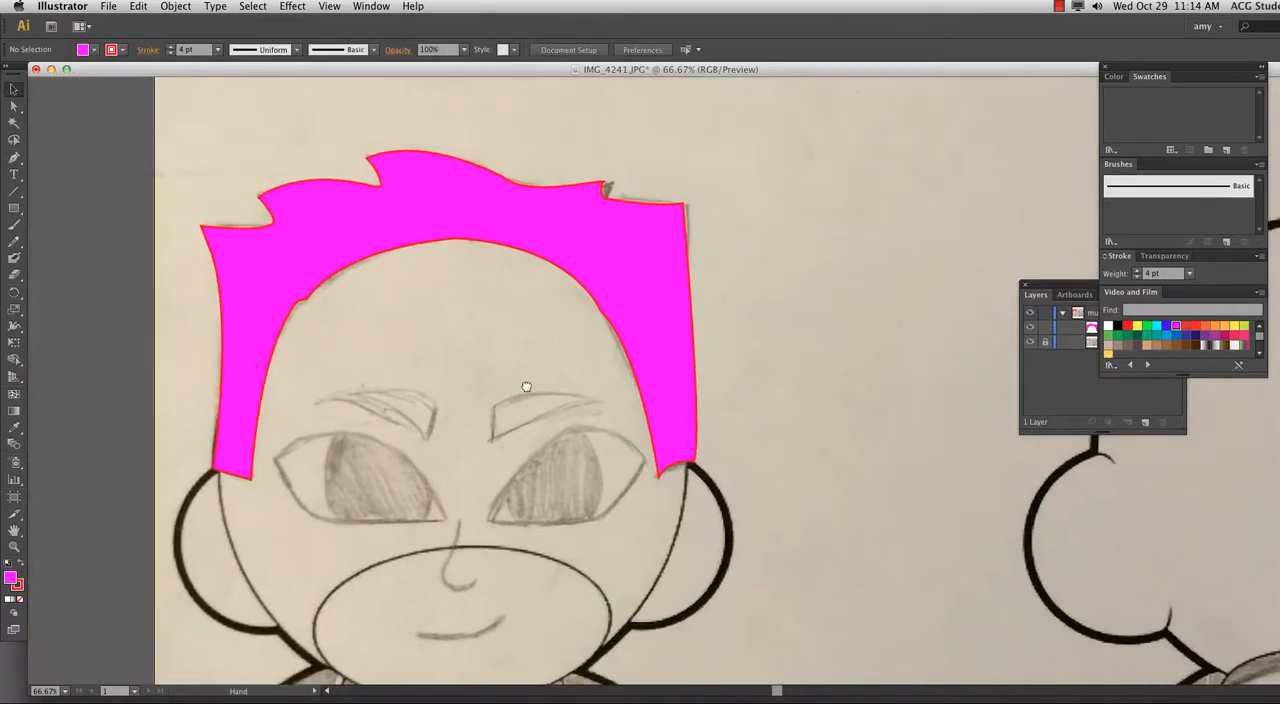
{"action": "key", "text": "super+minus"}
{"action": "left_click", "coordinate": [380, 331]}
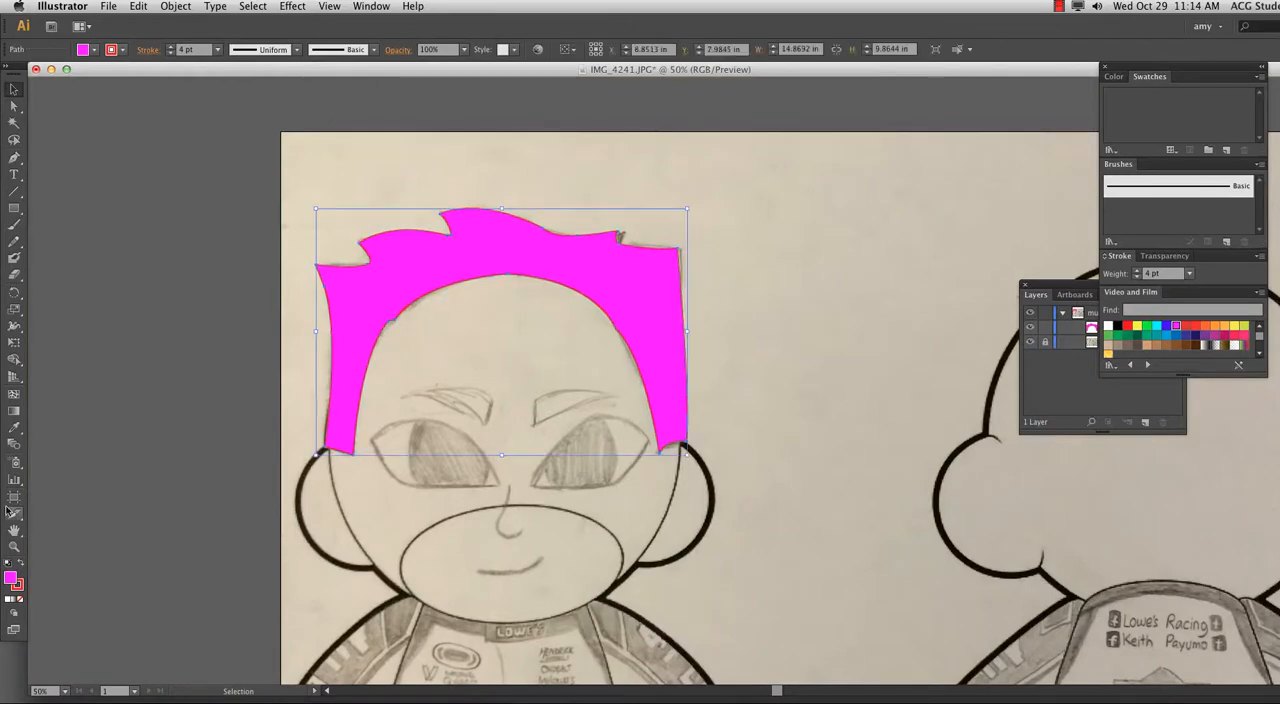
{"action": "left_click", "coordinate": [22, 566]}
{"action": "left_click", "coordinate": [18, 586]}
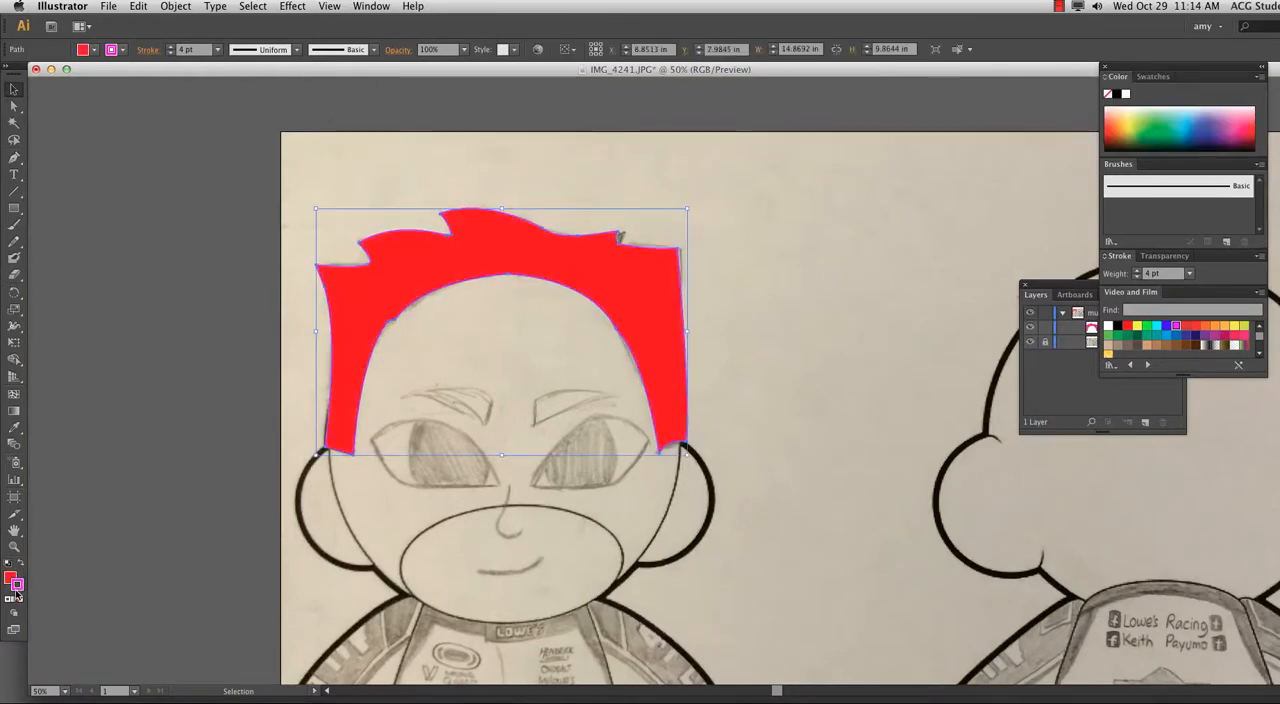
{"action": "left_click", "coordinate": [171, 53]}
{"action": "left_click", "coordinate": [171, 53]}
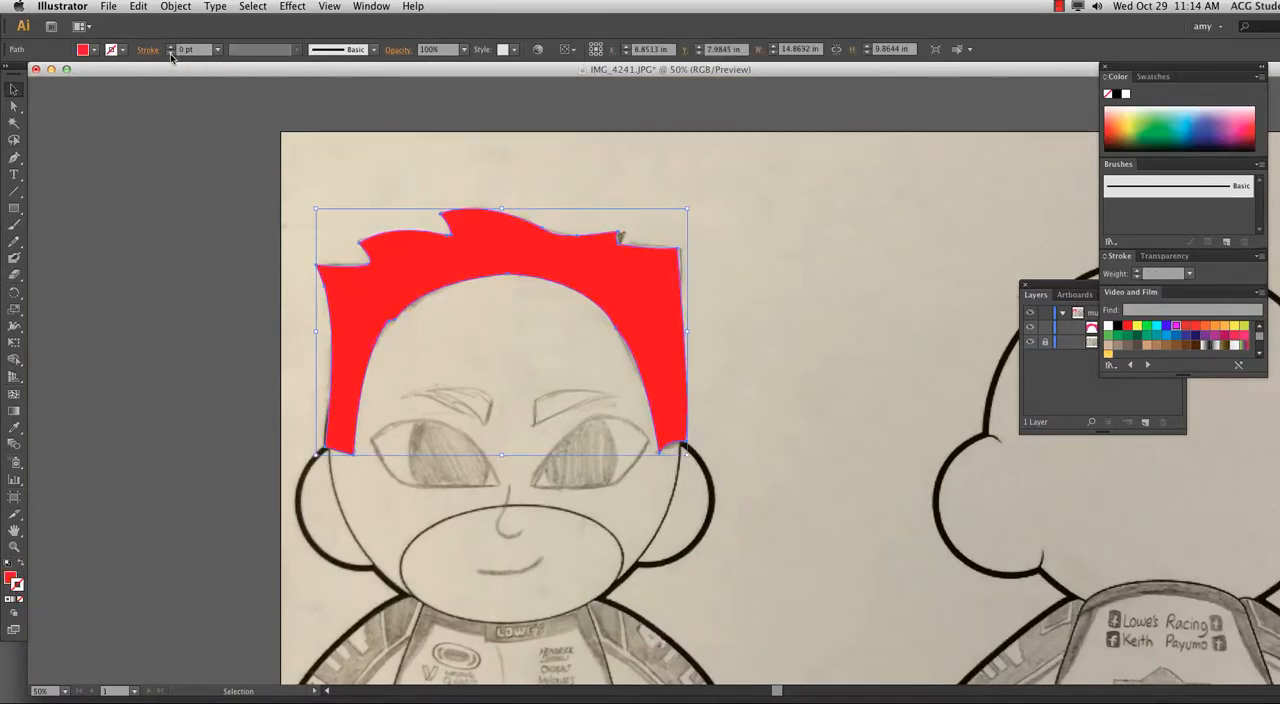
{"action": "left_click", "coordinate": [791, 406]}
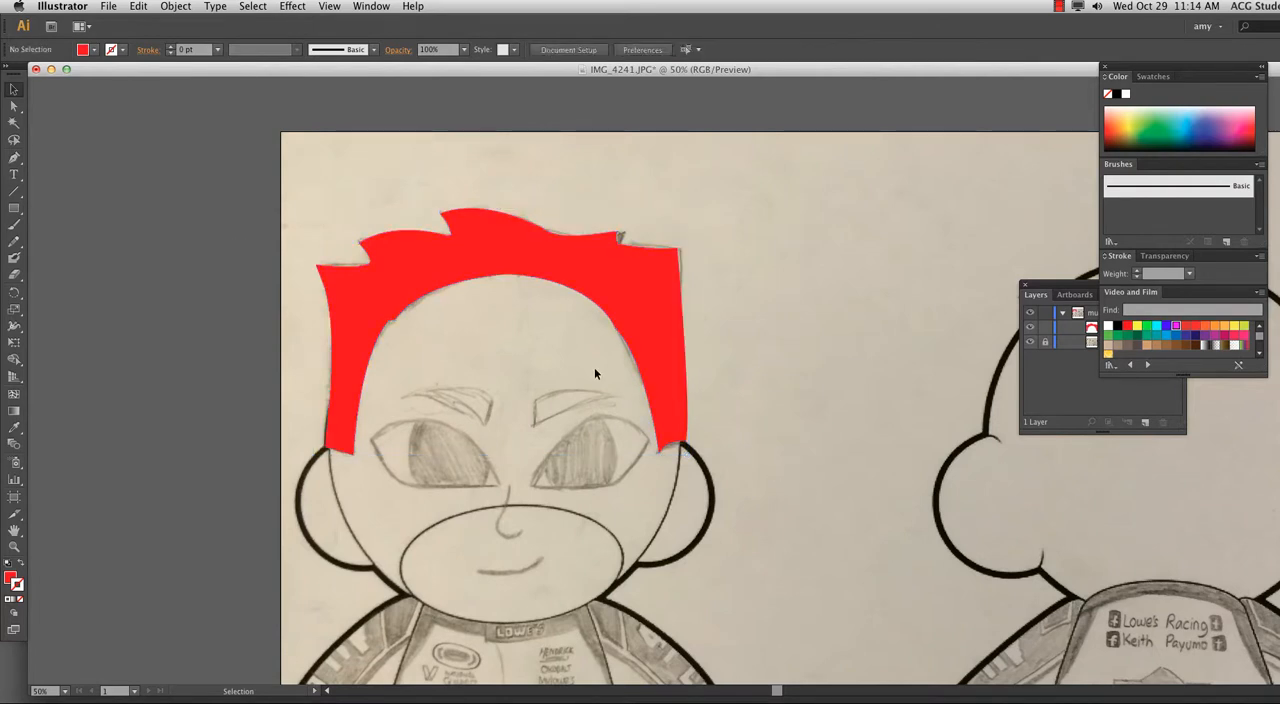
Select the red hair shape and move the Layers panel beside the figure's head, enlarging it to show more rows.
{"action": "left_click_drag", "start_coordinate": [455, 344], "coordinate": [395, 226]}
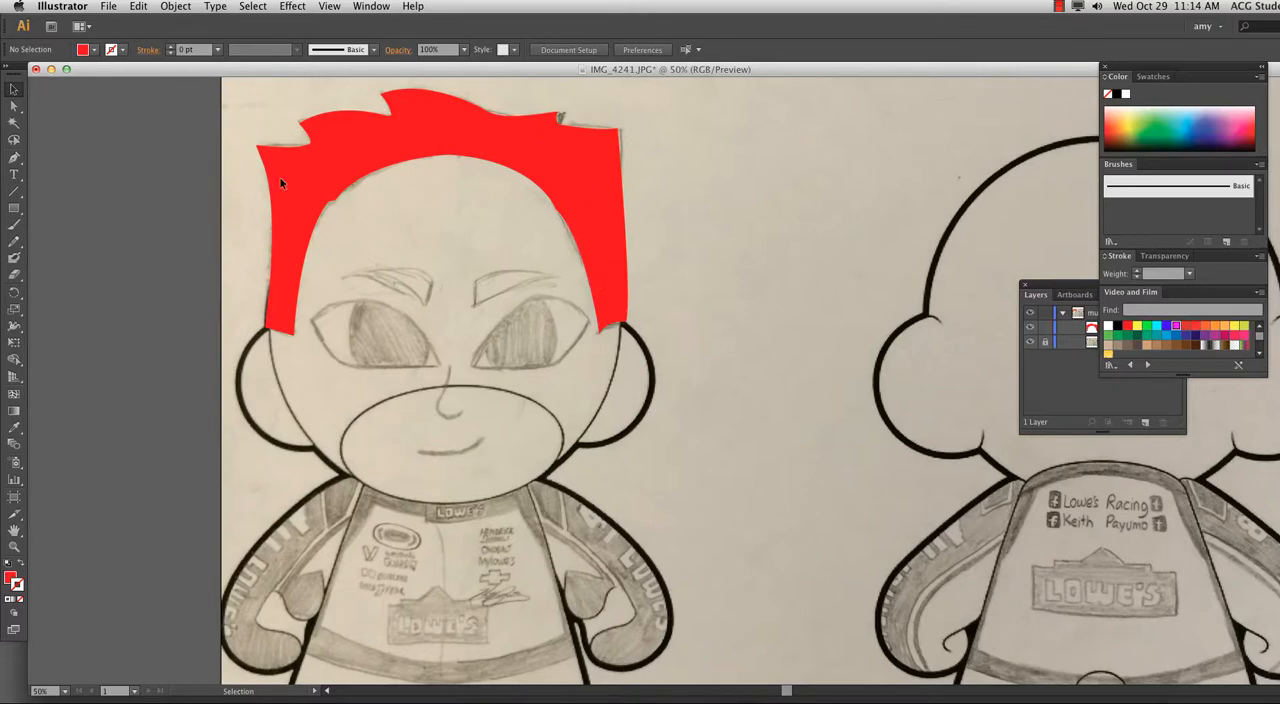
{"action": "left_click", "coordinate": [330, 164]}
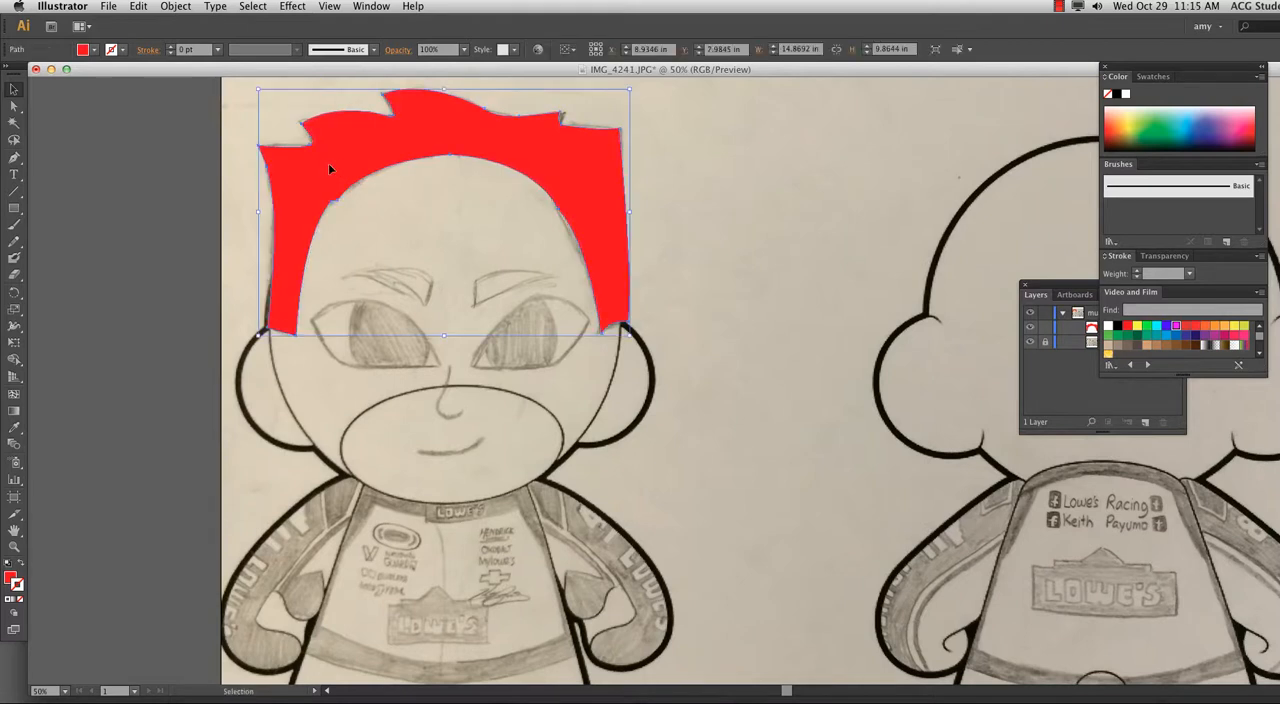
{"action": "left_click_drag", "start_coordinate": [1054, 287], "coordinate": [718, 88]}
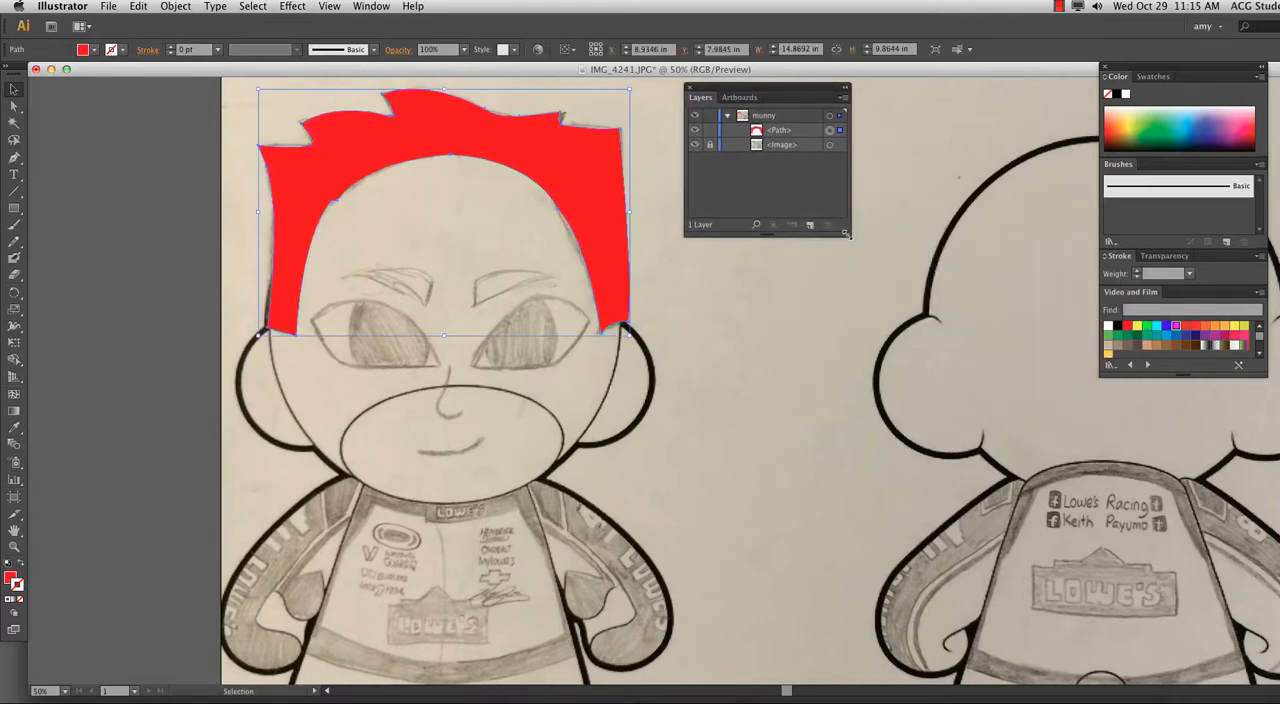
{"action": "left_click_drag", "start_coordinate": [850, 240], "coordinate": [870, 240]}
{"action": "left_click_drag", "start_coordinate": [765, 88], "coordinate": [820, 83]}
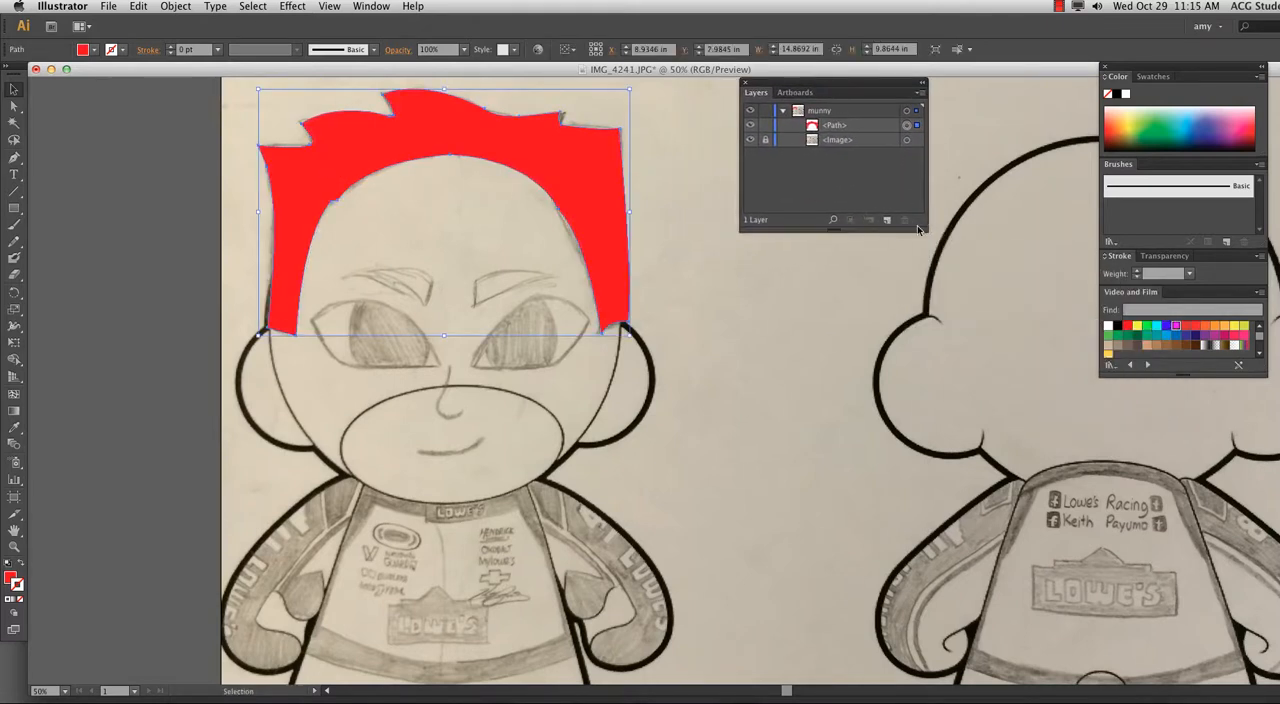
{"action": "left_click_drag", "start_coordinate": [920, 227], "coordinate": [920, 316]}
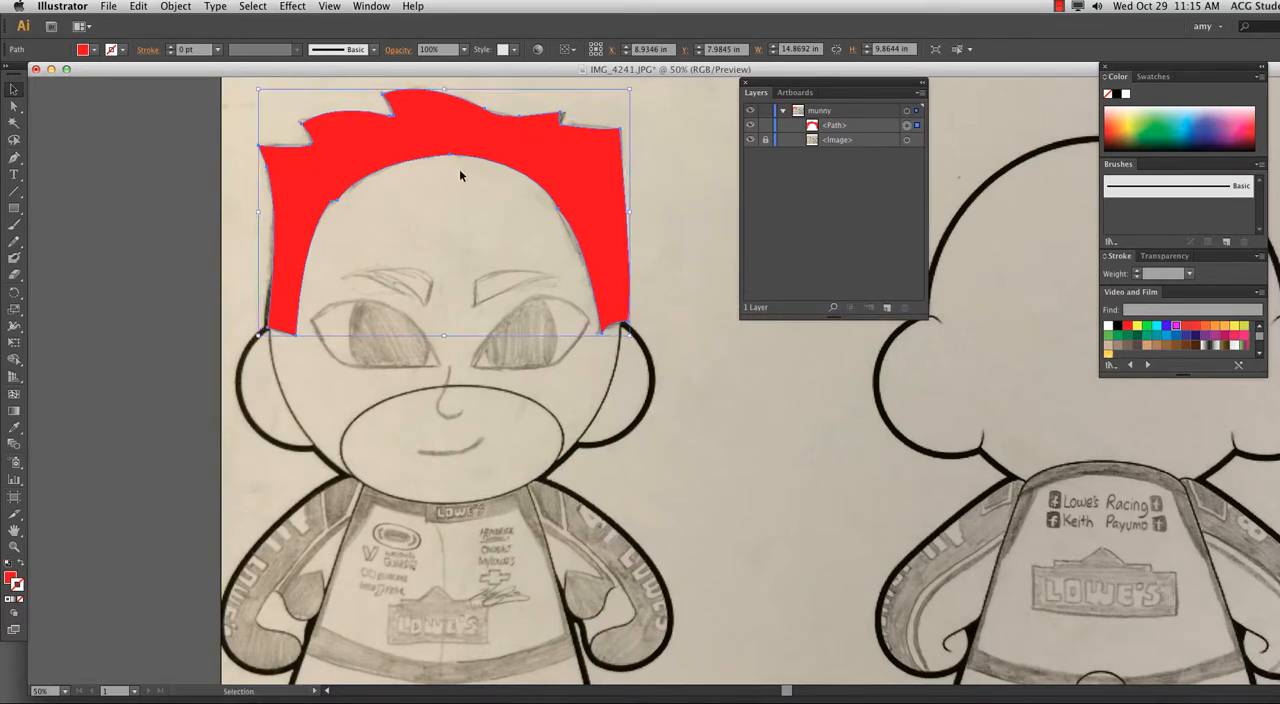
Paste a copy of the hair directly in front and lighten its fill to orange-red, with magenta and yellow at about 90%.
{"action": "key", "text": "super+c"}
{"action": "key", "text": "super+f"}
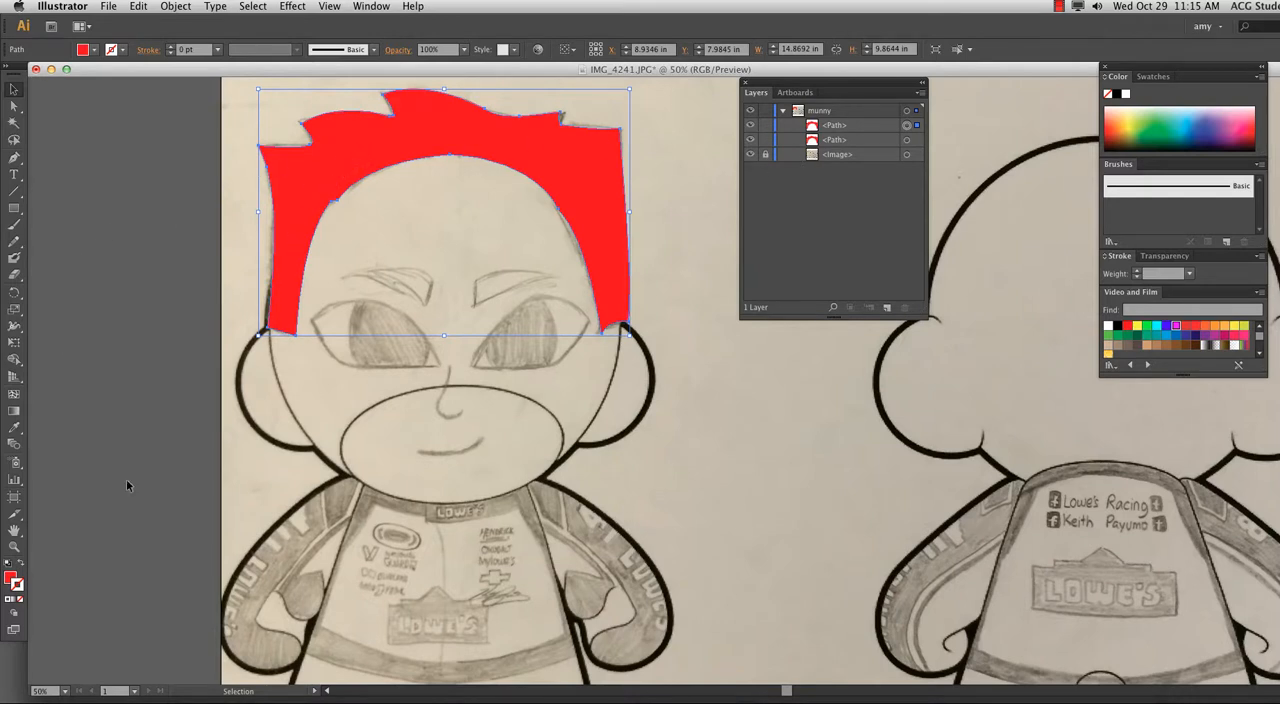
{"action": "left_click", "coordinate": [80, 52], "text": "shift"}
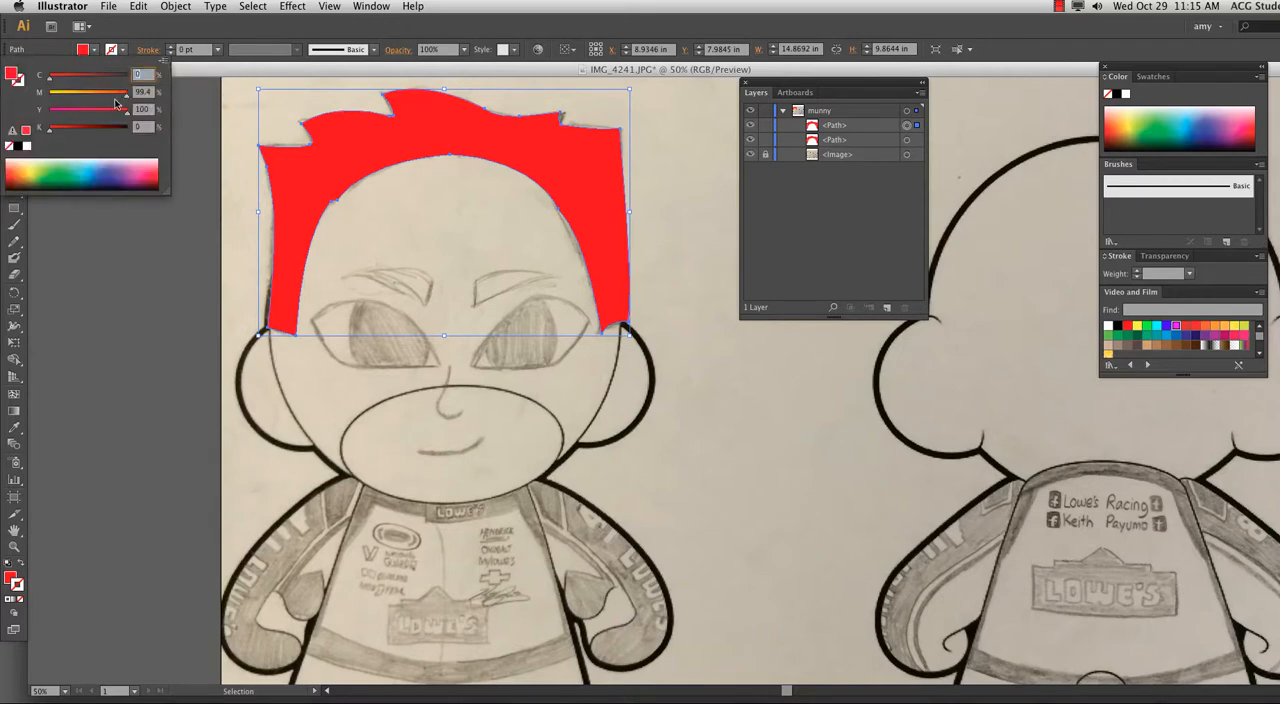
{"action": "left_click_drag", "start_coordinate": [126, 97], "coordinate": [120, 96]}
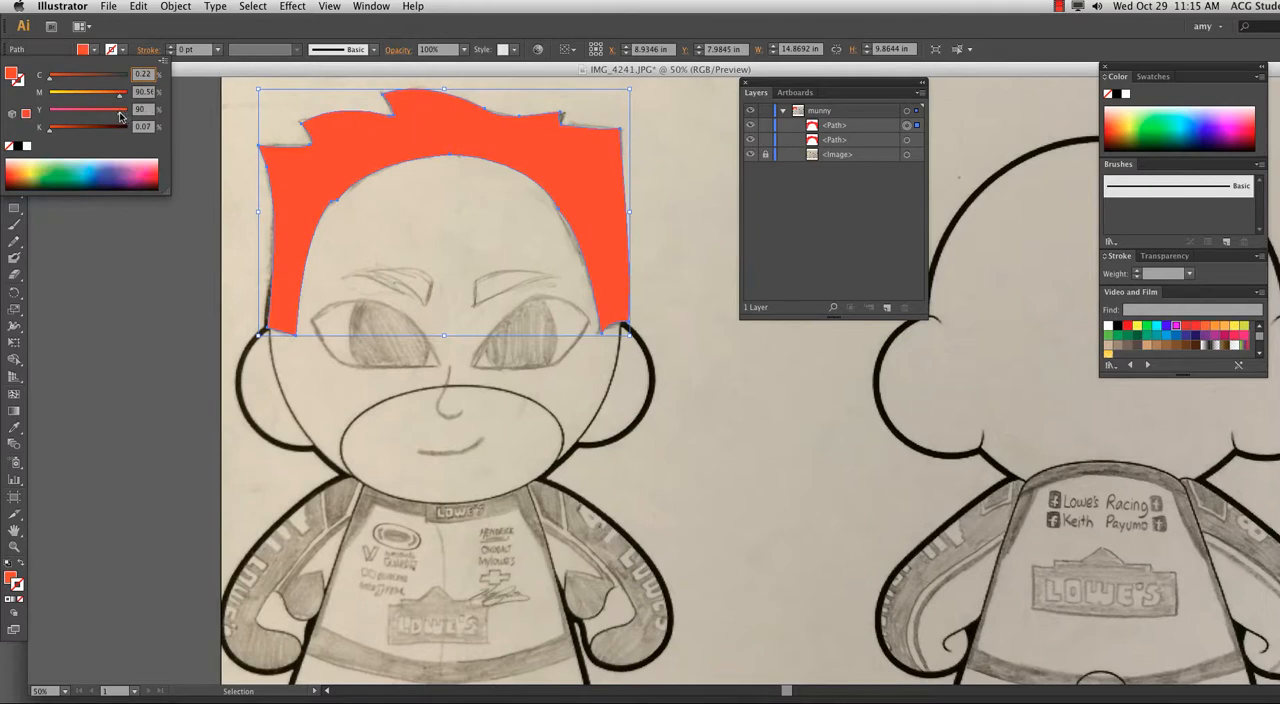
{"action": "left_click", "coordinate": [184, 72]}
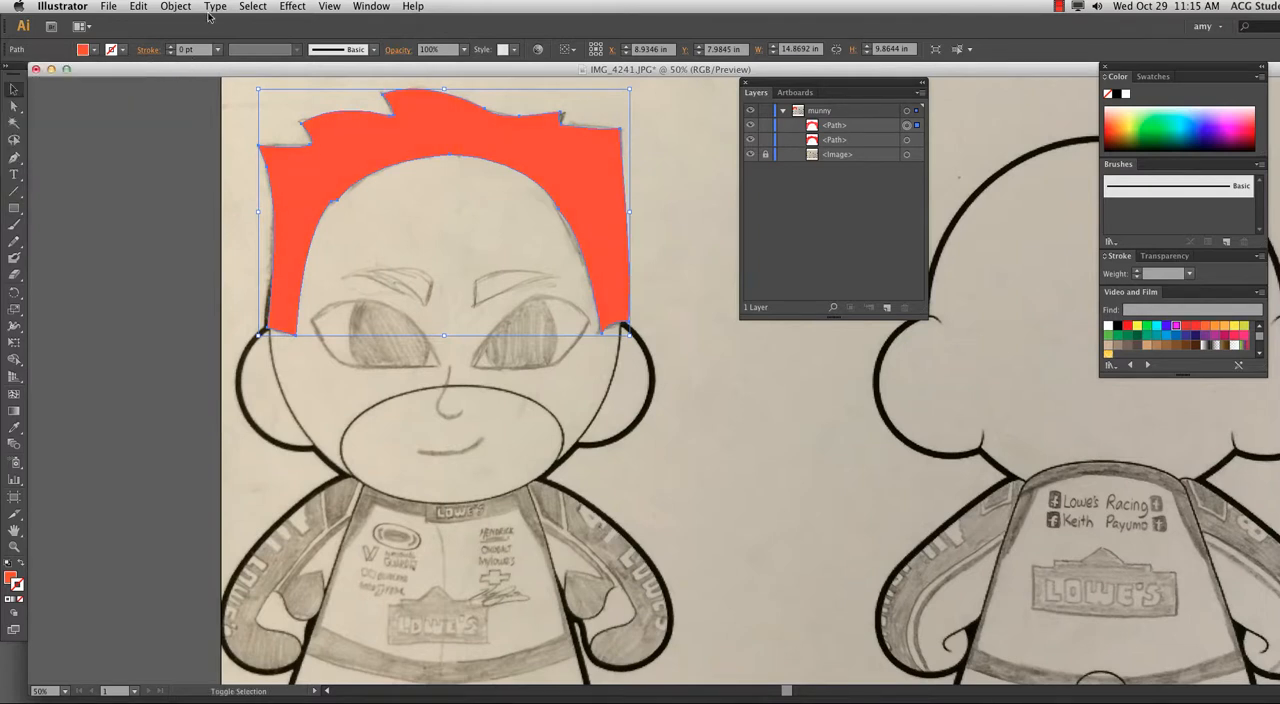
Cut the orange-red hair copy with the Knife tool along a jagged freehand line from the left sideburn to the right one.
{"action": "left_click_drag", "start_coordinate": [14, 274], "coordinate": [58, 309]}
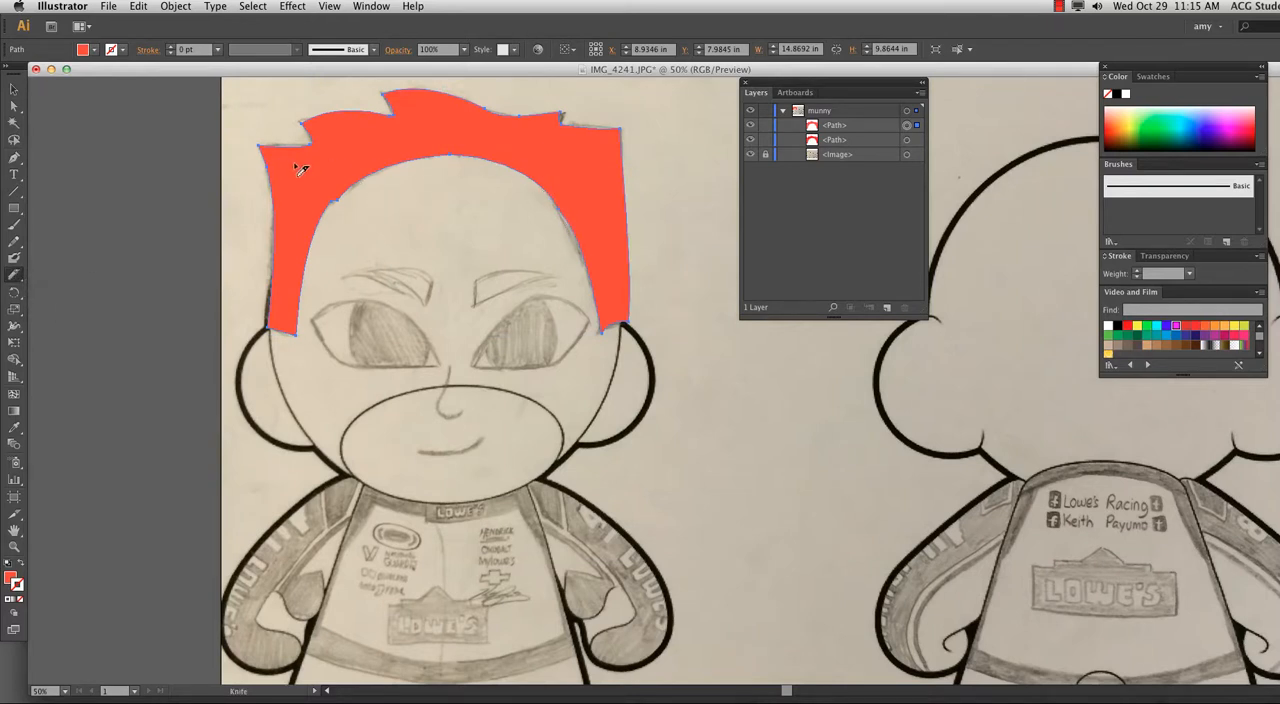
{"action": "mouse_move", "coordinate": [595, 288]}
{"action": "left_mouse_down"}
{"action": "mouse_move", "coordinate": [609, 266]}
{"action": "mouse_move", "coordinate": [563, 185]}
{"action": "mouse_move", "coordinate": [456, 137]}
{"action": "mouse_move", "coordinate": [372, 140]}
{"action": "mouse_move", "coordinate": [293, 235]}
{"action": "mouse_move", "coordinate": [402, 276]}
{"action": "left_mouse_up"}
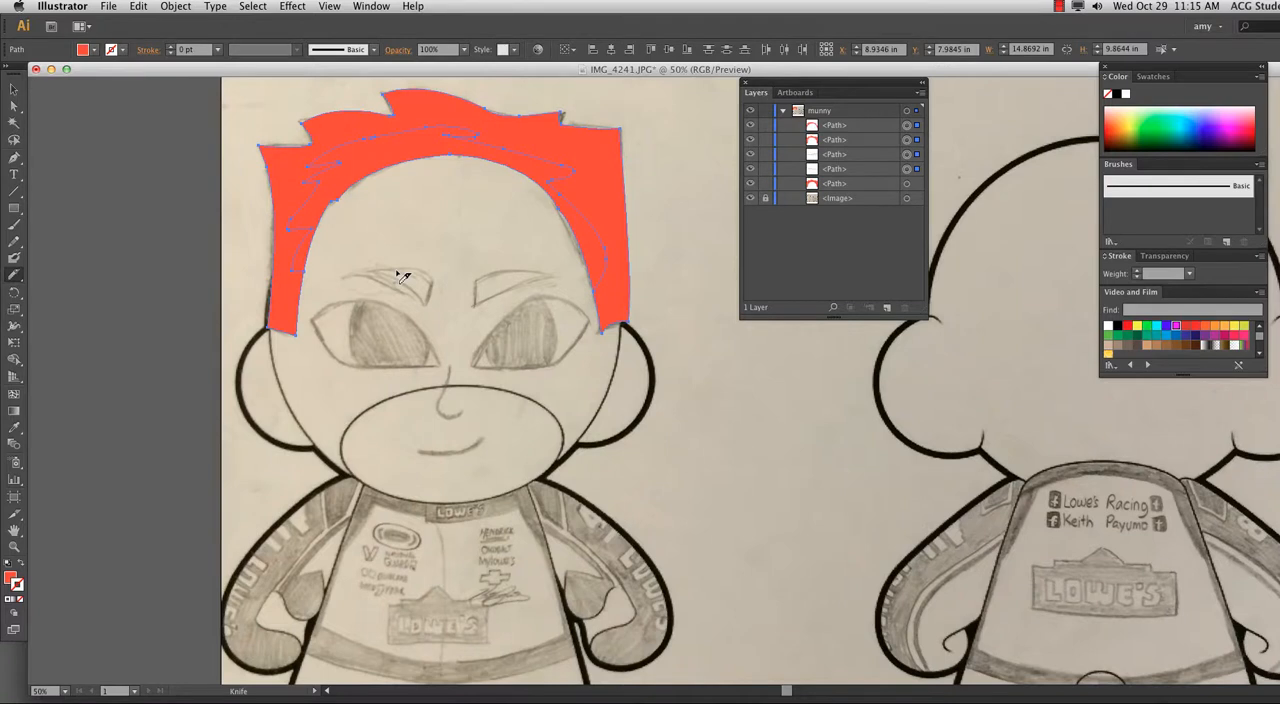
Delete the outer piece of the cut orange-red hair copy, keeping only the jagged highlight along the forehead.
{"action": "left_click", "coordinate": [13, 89]}
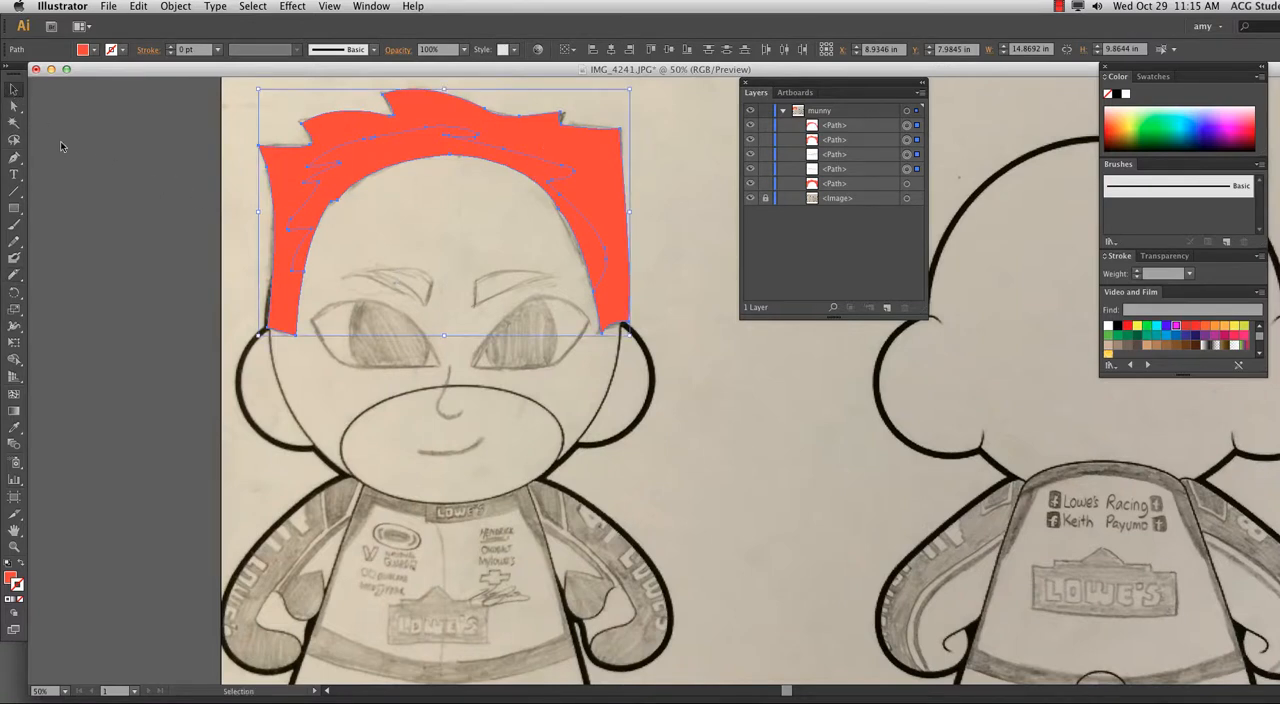
{"action": "left_click", "coordinate": [126, 207]}
{"action": "left_click", "coordinate": [408, 158]}
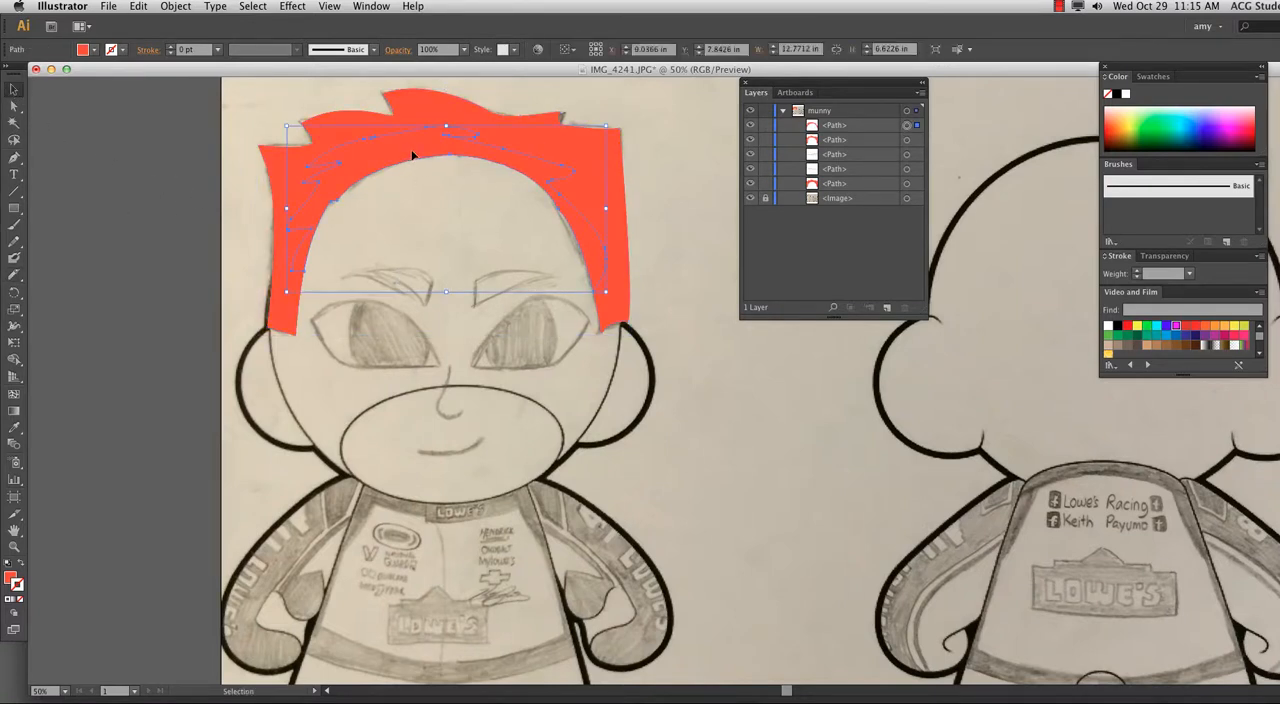
{"action": "key", "text": "Delete"}
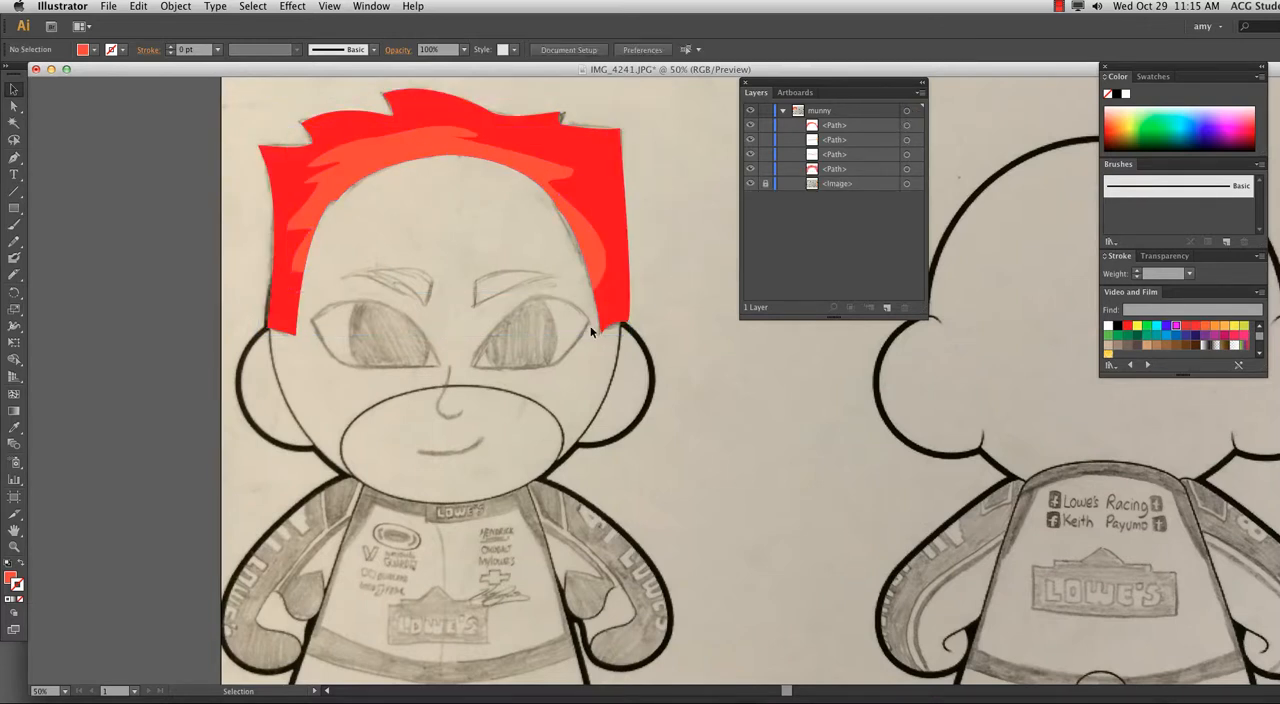
Lighten the fill of the jagged hair highlight to a salmon orange and deselect it.
{"action": "key", "text": "super+equal"}
{"action": "left_click_drag", "start_coordinate": [323, 215], "coordinate": [363, 378]}
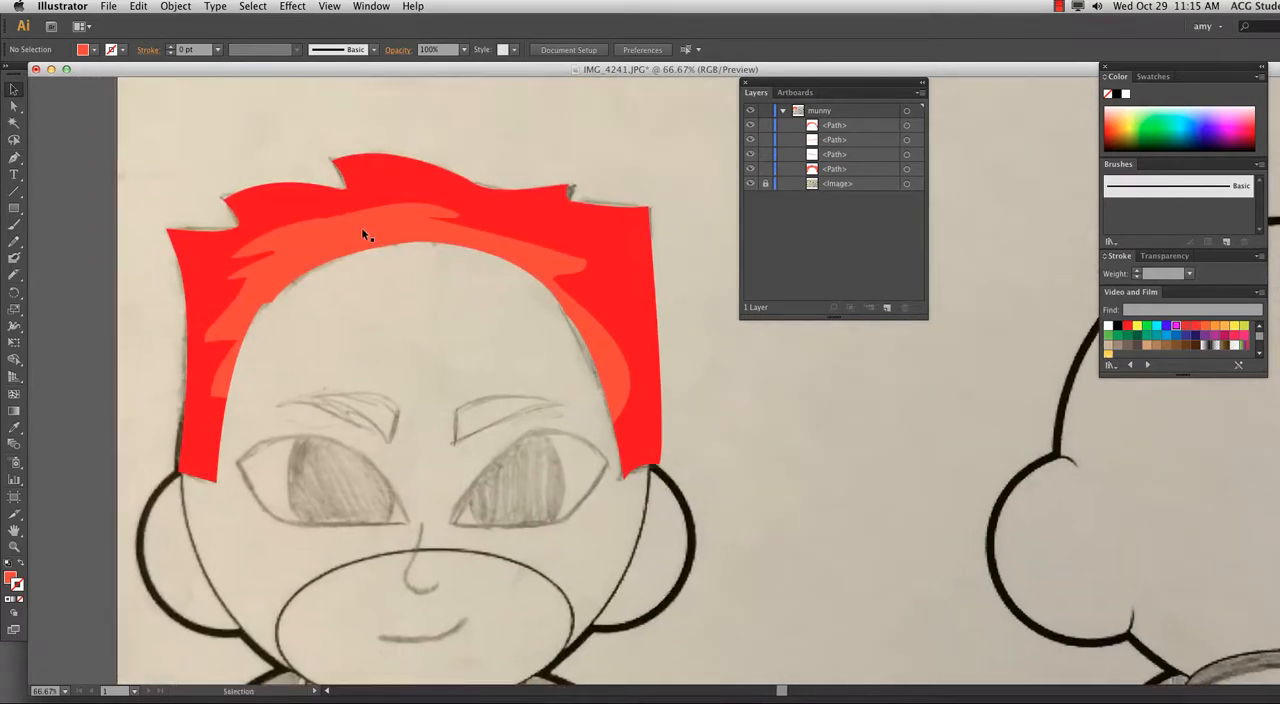
{"action": "left_click", "coordinate": [328, 234]}
{"action": "left_click", "coordinate": [82, 52]}
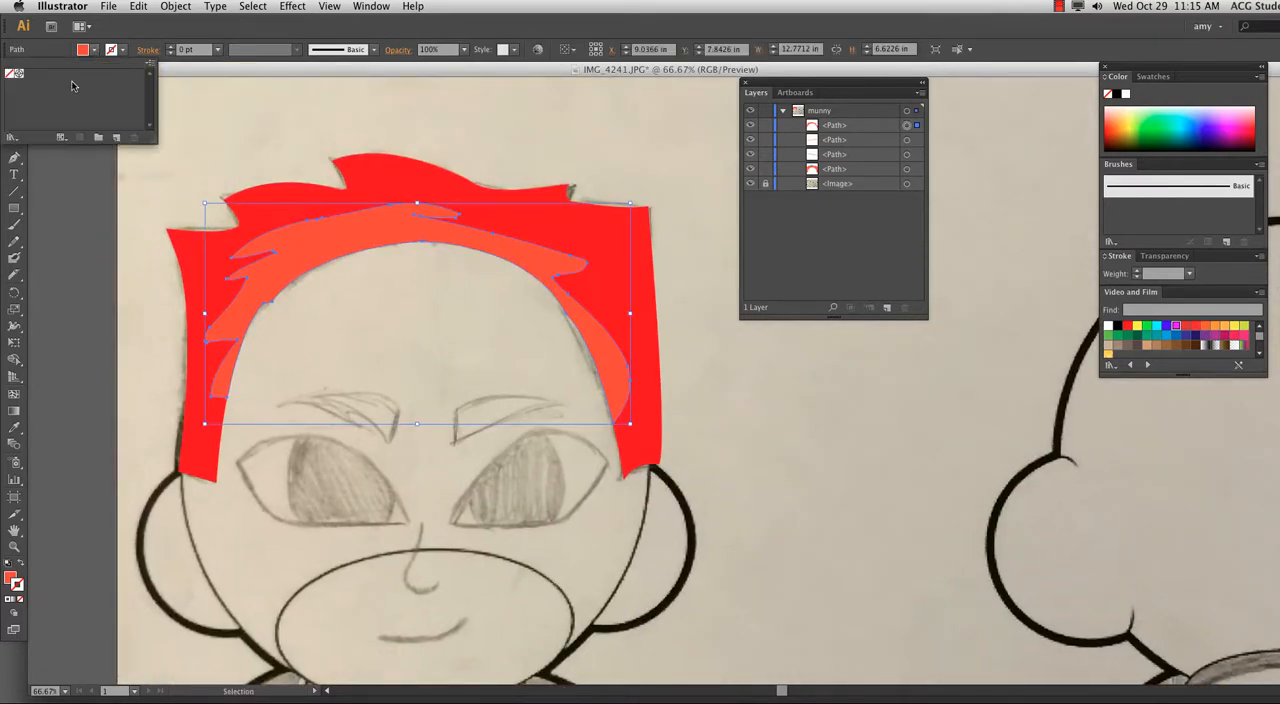
{"action": "left_click", "coordinate": [68, 52]}
{"action": "left_click", "coordinate": [84, 52], "text": "shift"}
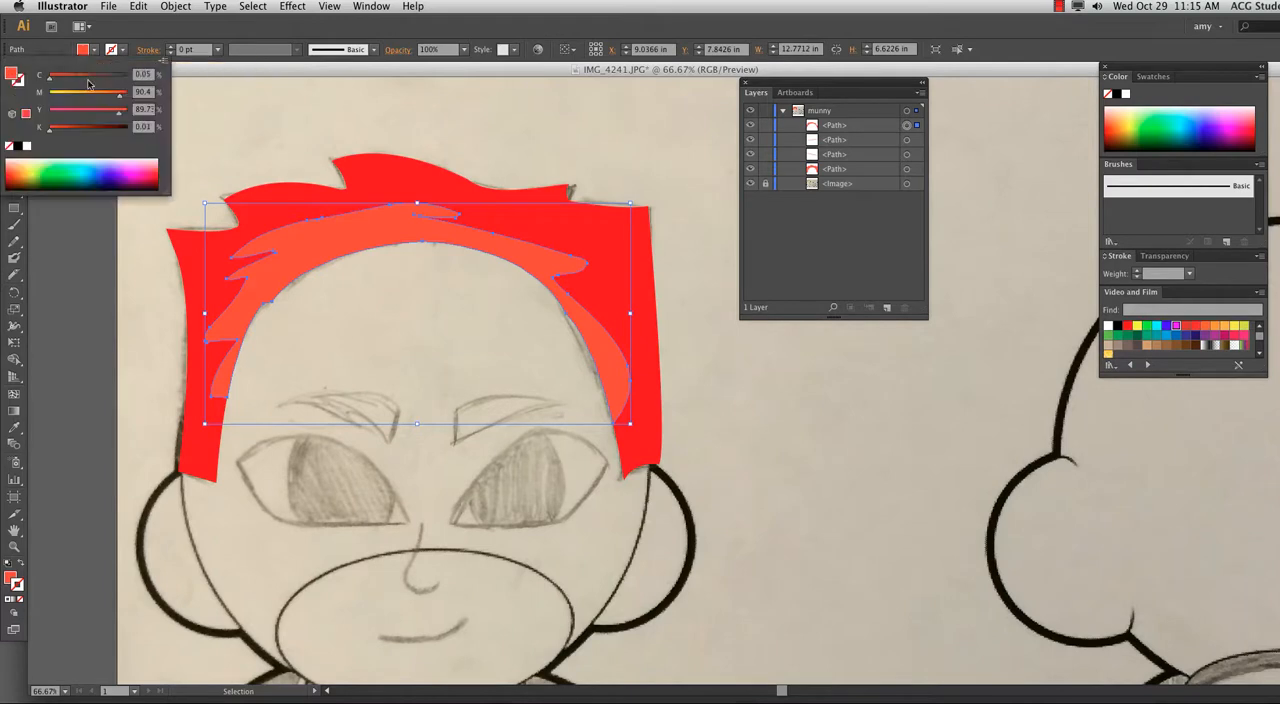
{"action": "mouse_move", "coordinate": [118, 111]}
{"action": "left_mouse_down"}
{"action": "mouse_move", "coordinate": [103, 116]}
{"action": "mouse_move", "coordinate": [103, 98]}
{"action": "left_mouse_up"}
{"action": "left_click", "coordinate": [298, 167]}
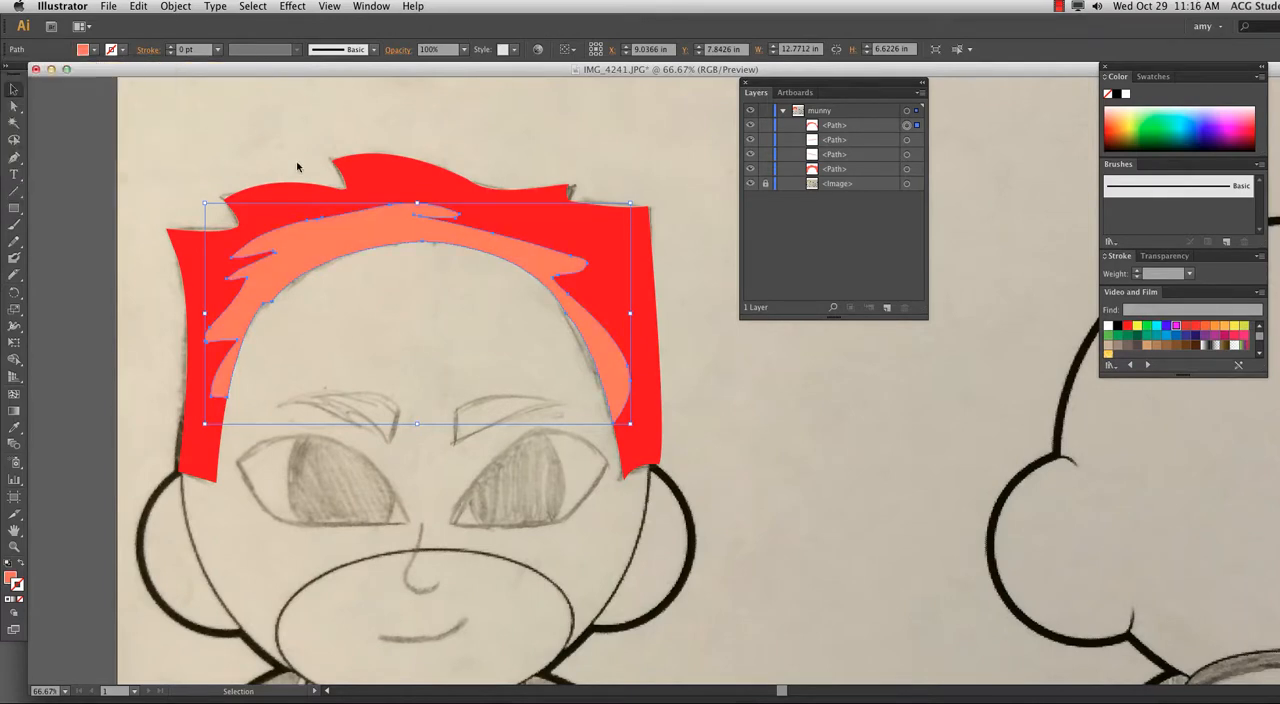
{"action": "left_click", "coordinate": [778, 486]}
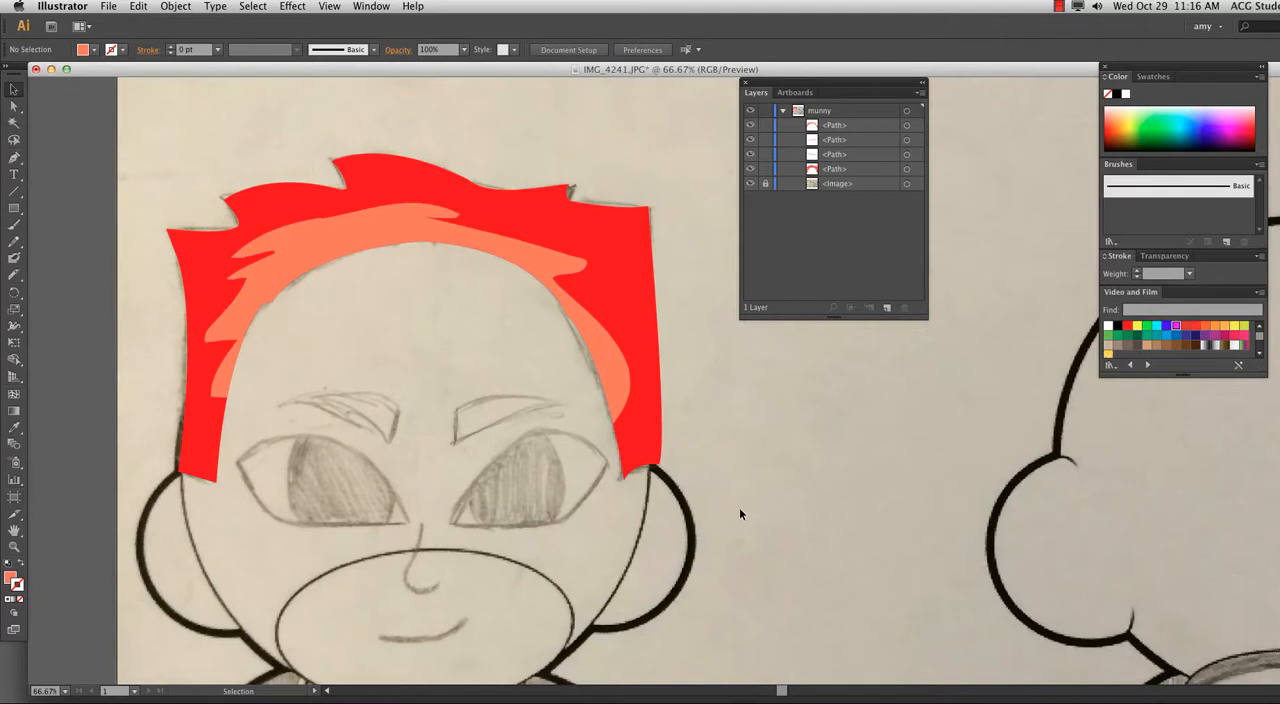
{"action": "key", "text": "super+minus"}
{"action": "key", "text": "super+minus"}
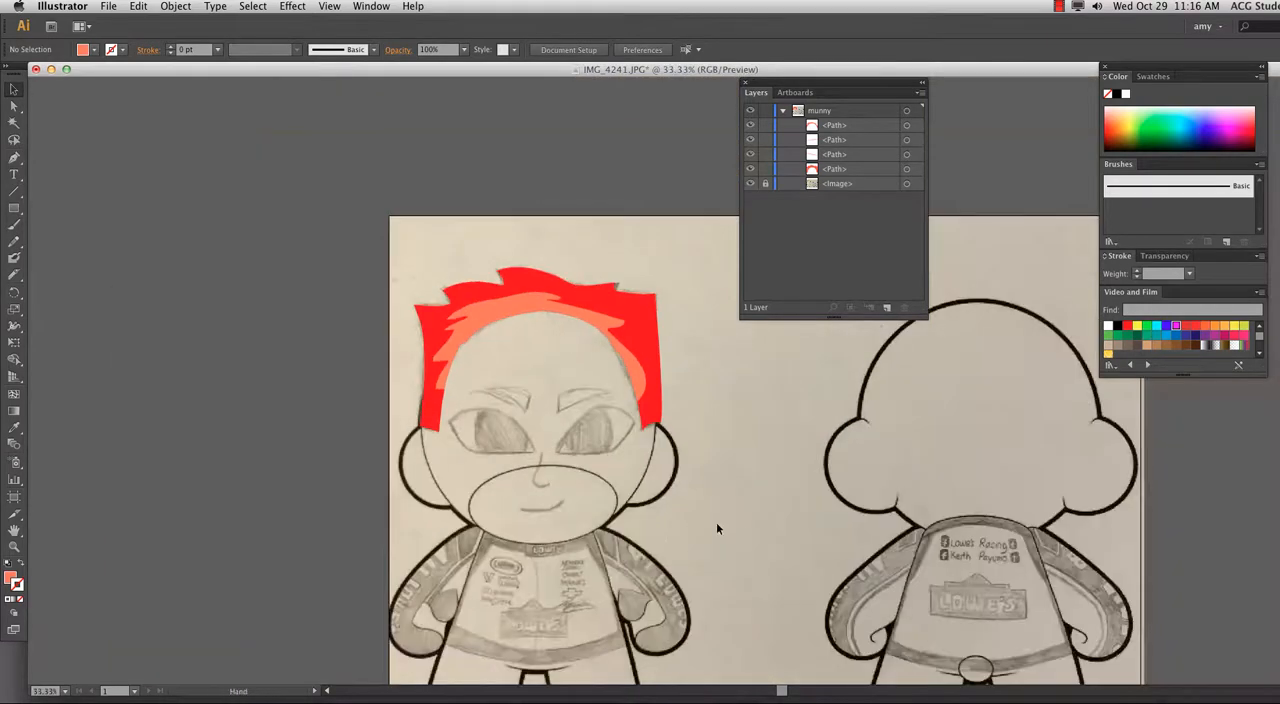
{"action": "left_click_drag", "start_coordinate": [716, 522], "coordinate": [526, 334]}
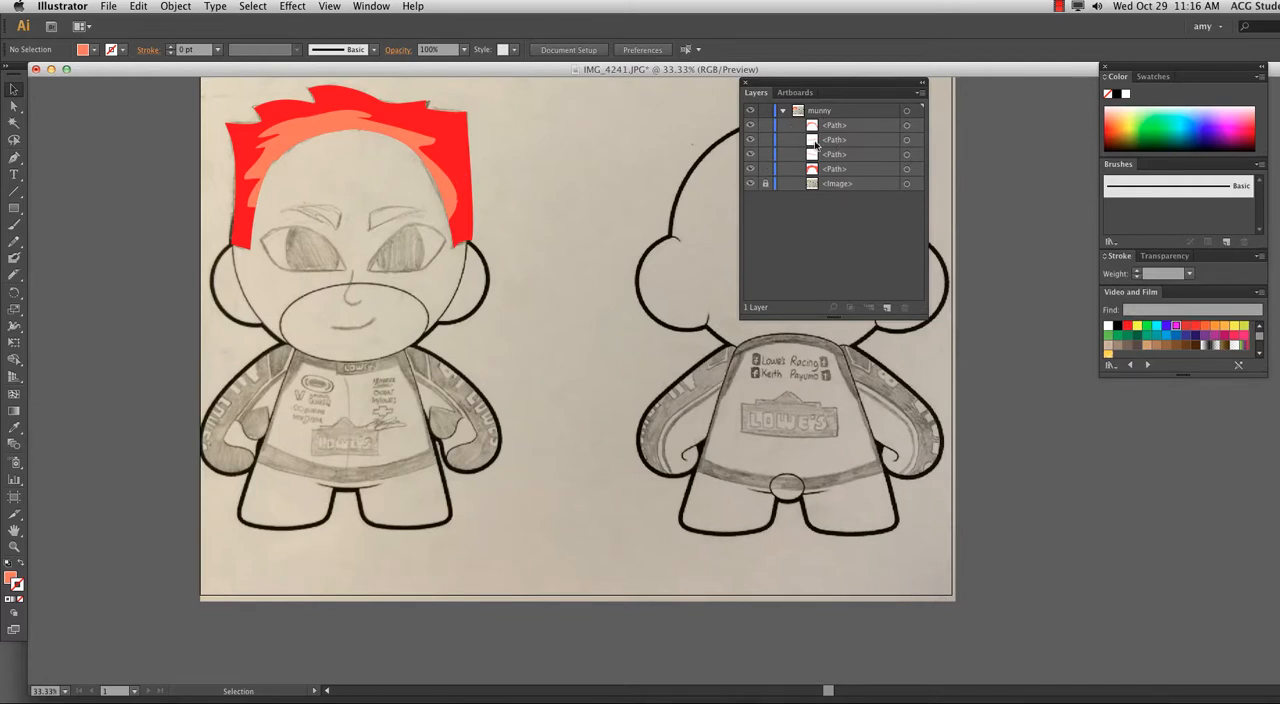
{"action": "left_click", "coordinate": [464, 150]}
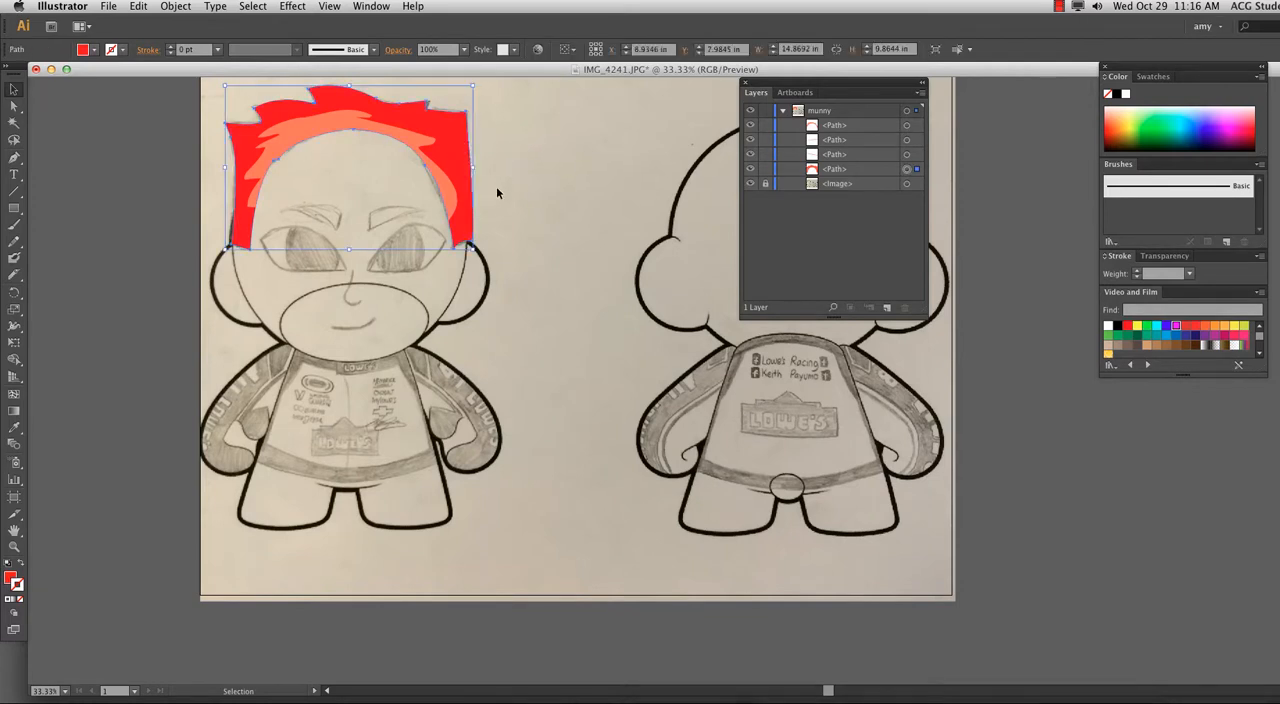
{"action": "left_click", "coordinate": [501, 174]}
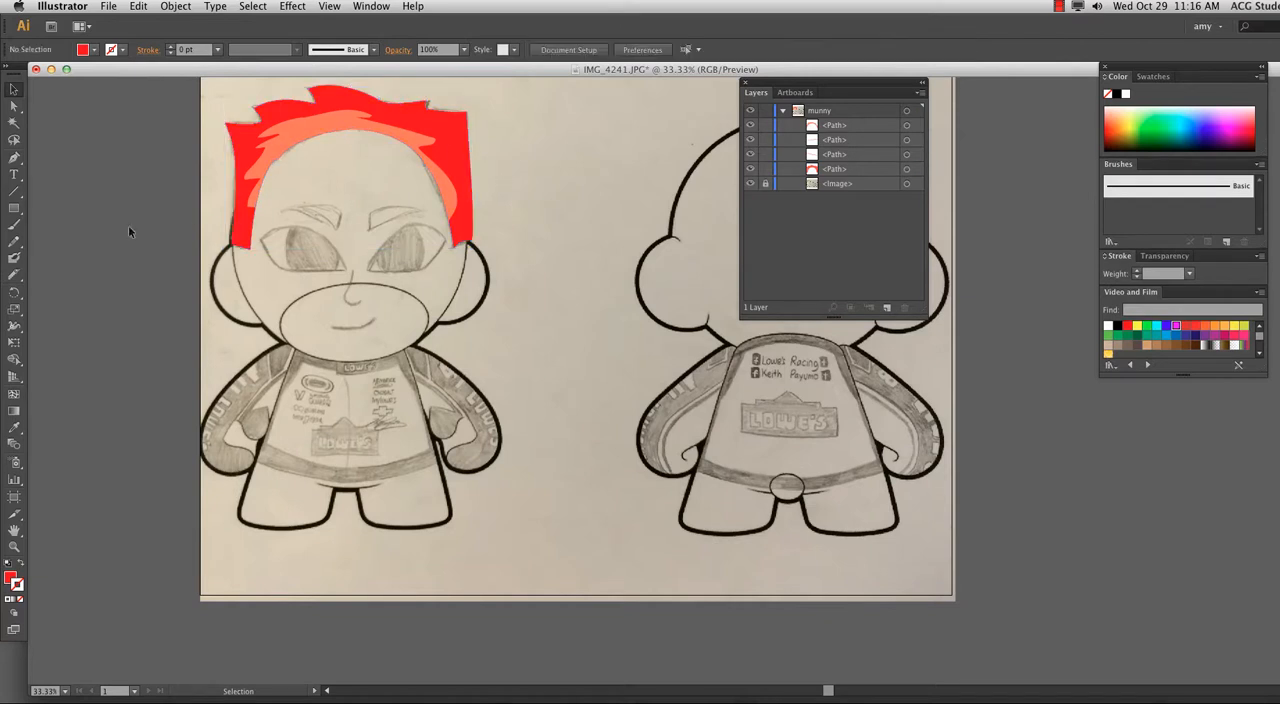
{"action": "left_click", "coordinate": [19, 276]}
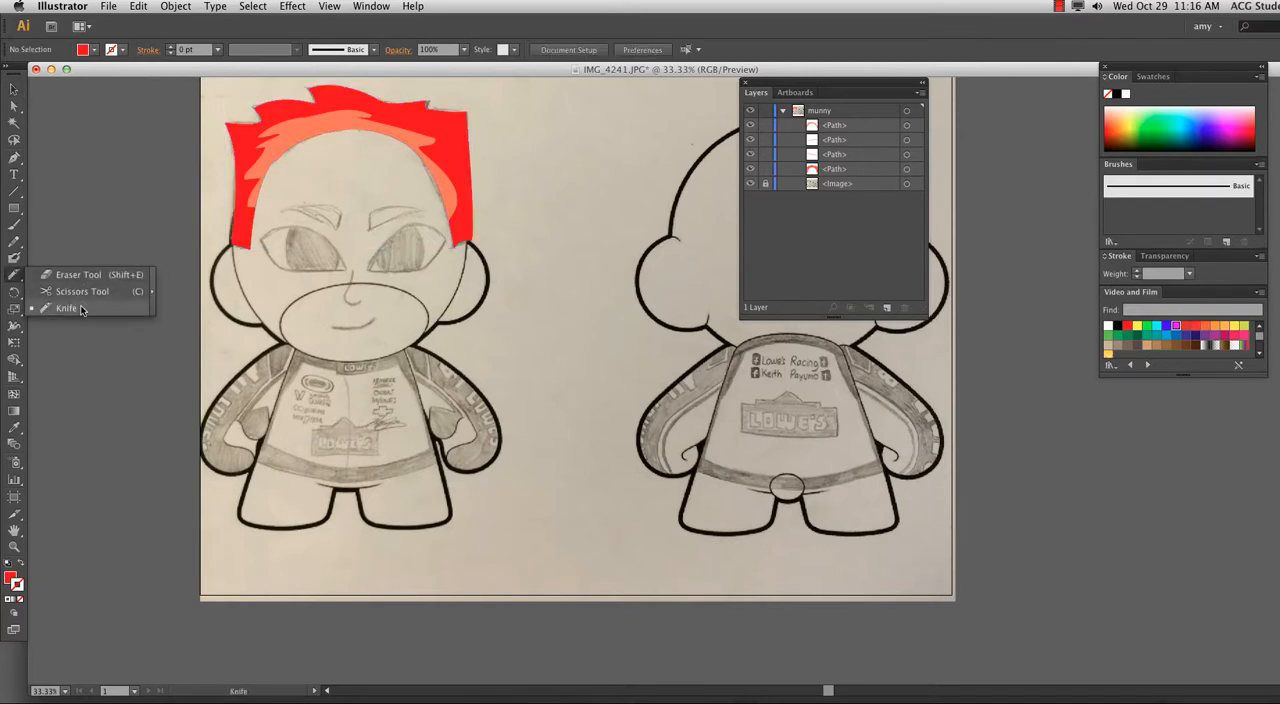
{"action": "left_click", "coordinate": [82, 309]}
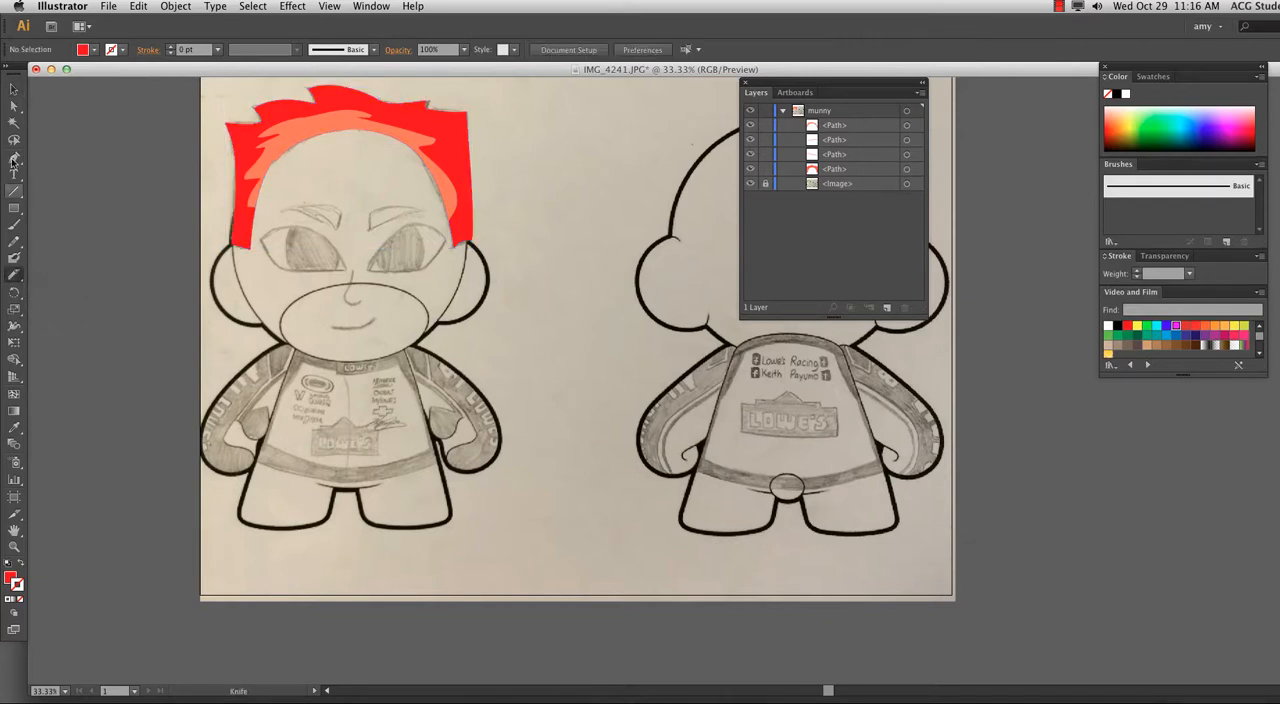
{"action": "left_click", "coordinate": [14, 90]}
Start a Pen path around the front figure's collar at the LOWE'S label, curve it along the lower edge, and swap fill and stroke.
{"action": "key", "text": "super+equal"}
{"action": "key", "text": "super+equal"}
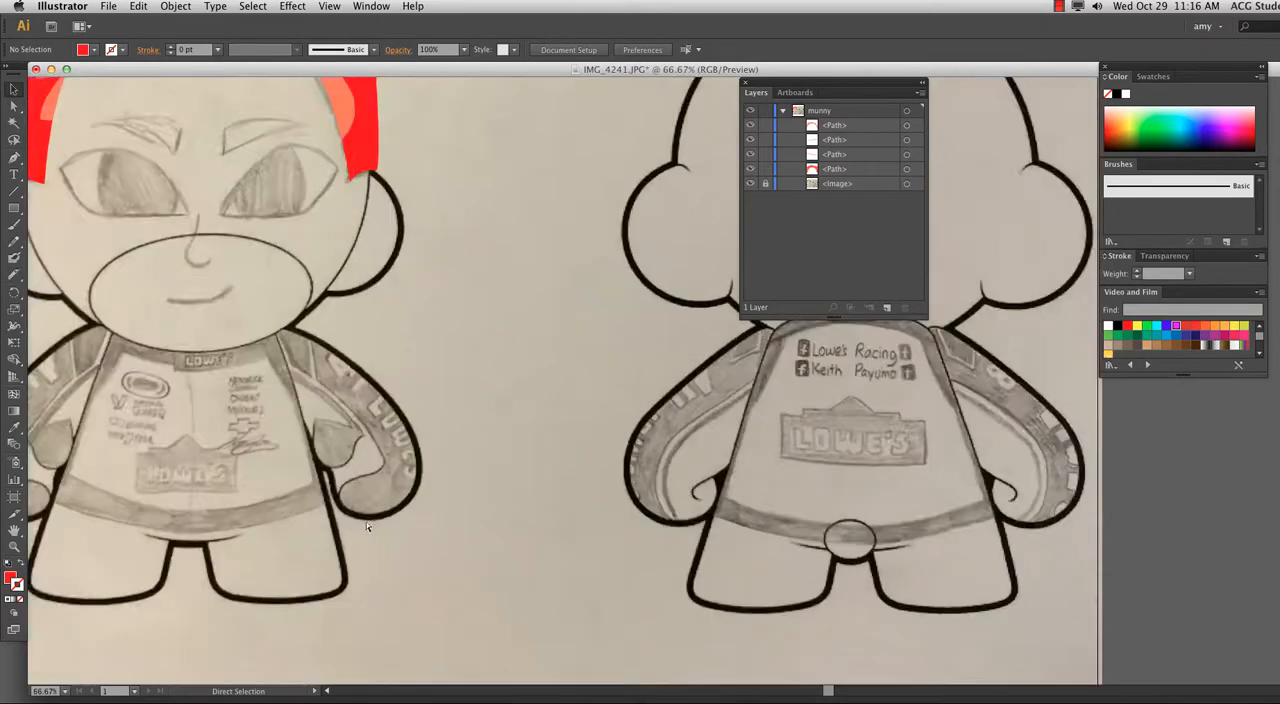
{"action": "left_click_drag", "start_coordinate": [191, 485], "coordinate": [501, 406]}
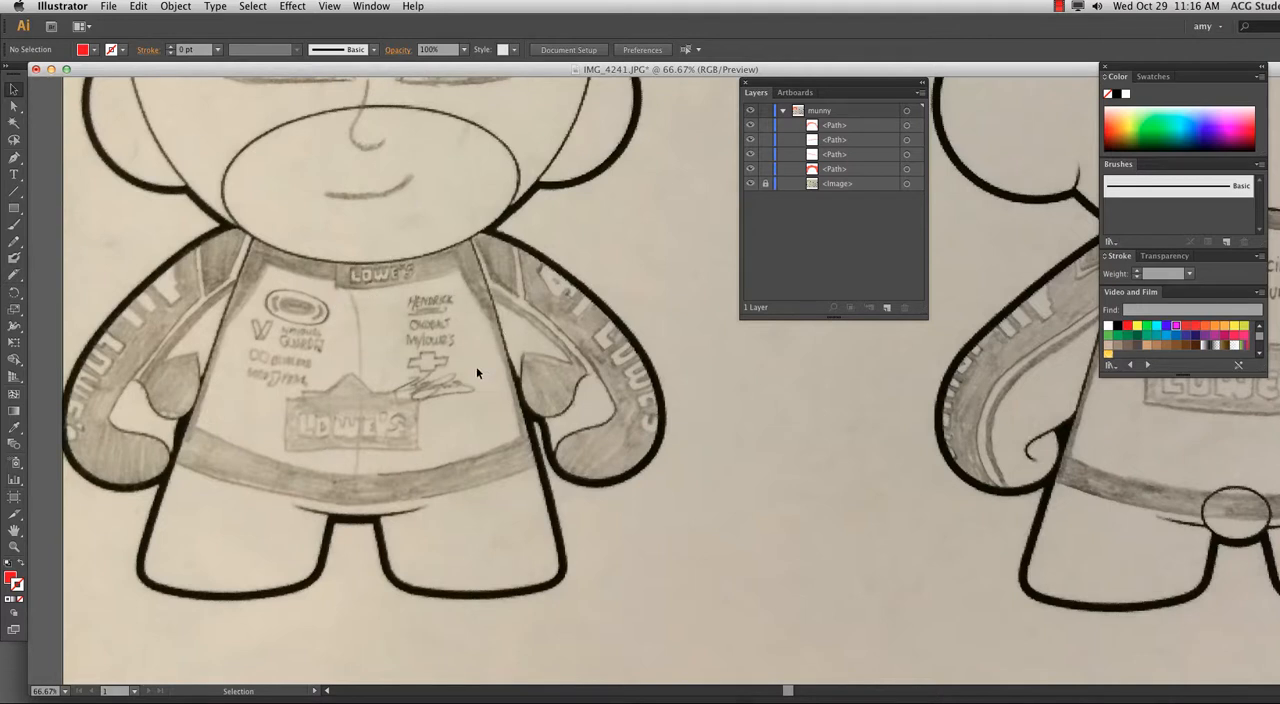
{"action": "left_click", "coordinate": [15, 158]}
{"action": "left_click", "coordinate": [337, 262]}
{"action": "left_click", "coordinate": [337, 289]}
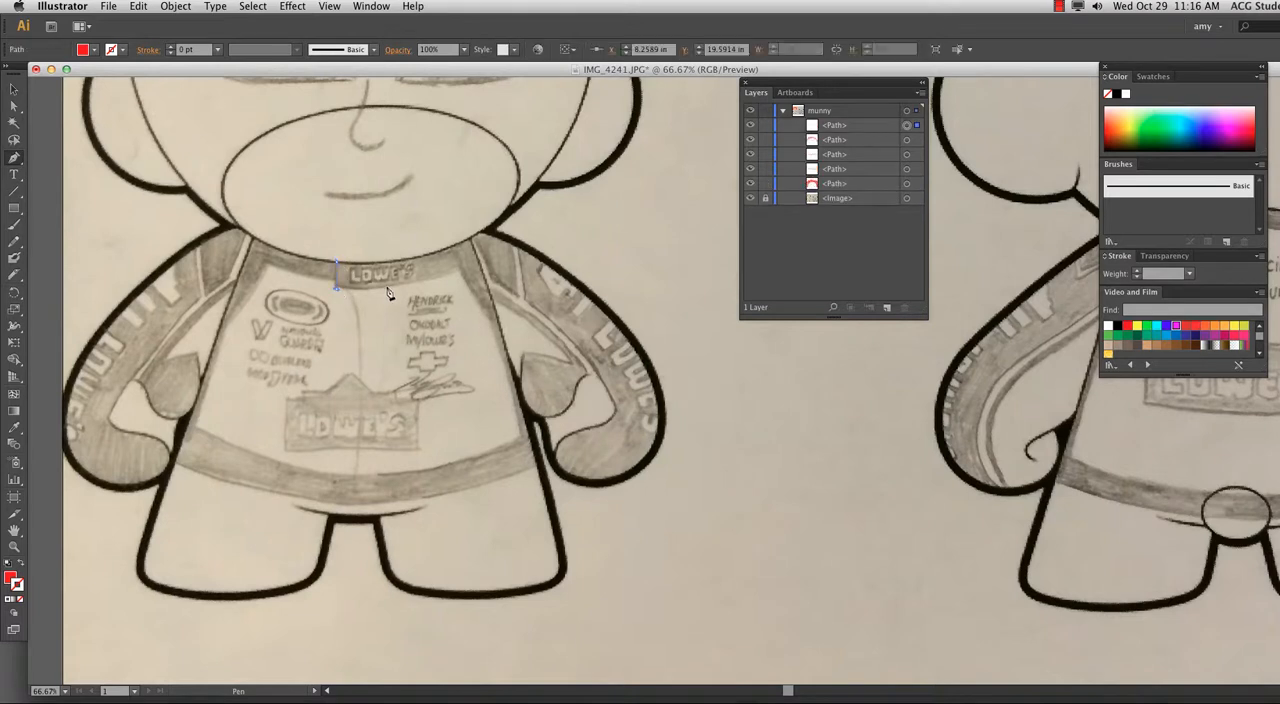
{"action": "left_click_drag", "start_coordinate": [479, 259], "coordinate": [483, 257]}
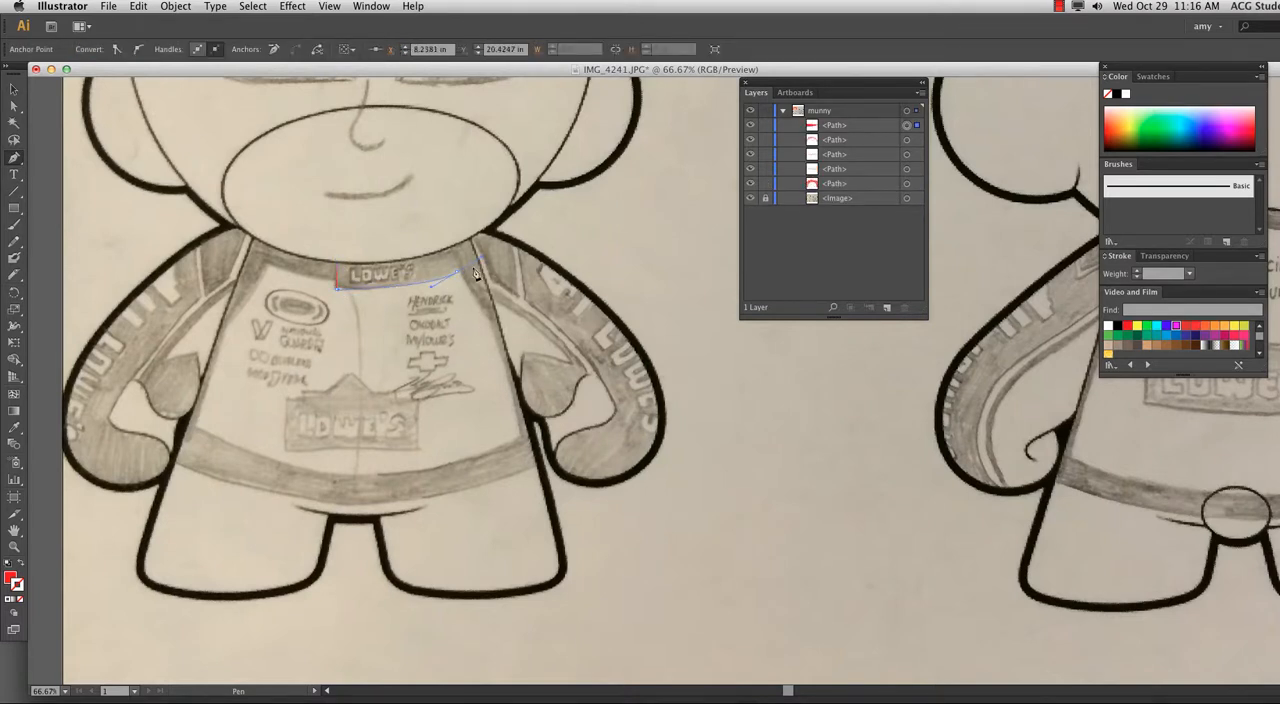
{"action": "left_click", "coordinate": [21, 565]}
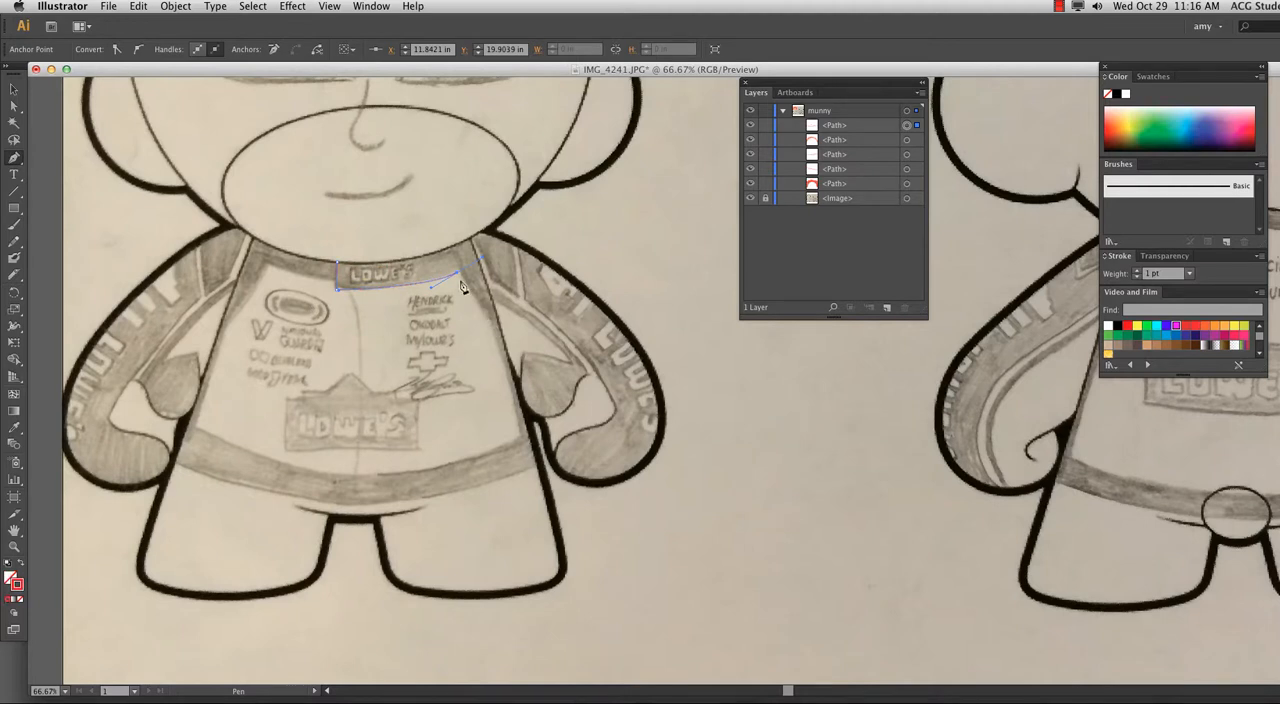
Finish the collar outline down the shirt's side edge, back up to the neck and along the neckline, closing the path and deselecting it.
{"action": "left_click_drag", "start_coordinate": [491, 319], "coordinate": [496, 322]}
{"action": "left_click", "coordinate": [472, 238]}
{"action": "left_click_drag", "start_coordinate": [339, 268], "coordinate": [324, 257]}
{"action": "left_click", "coordinate": [14, 89]}
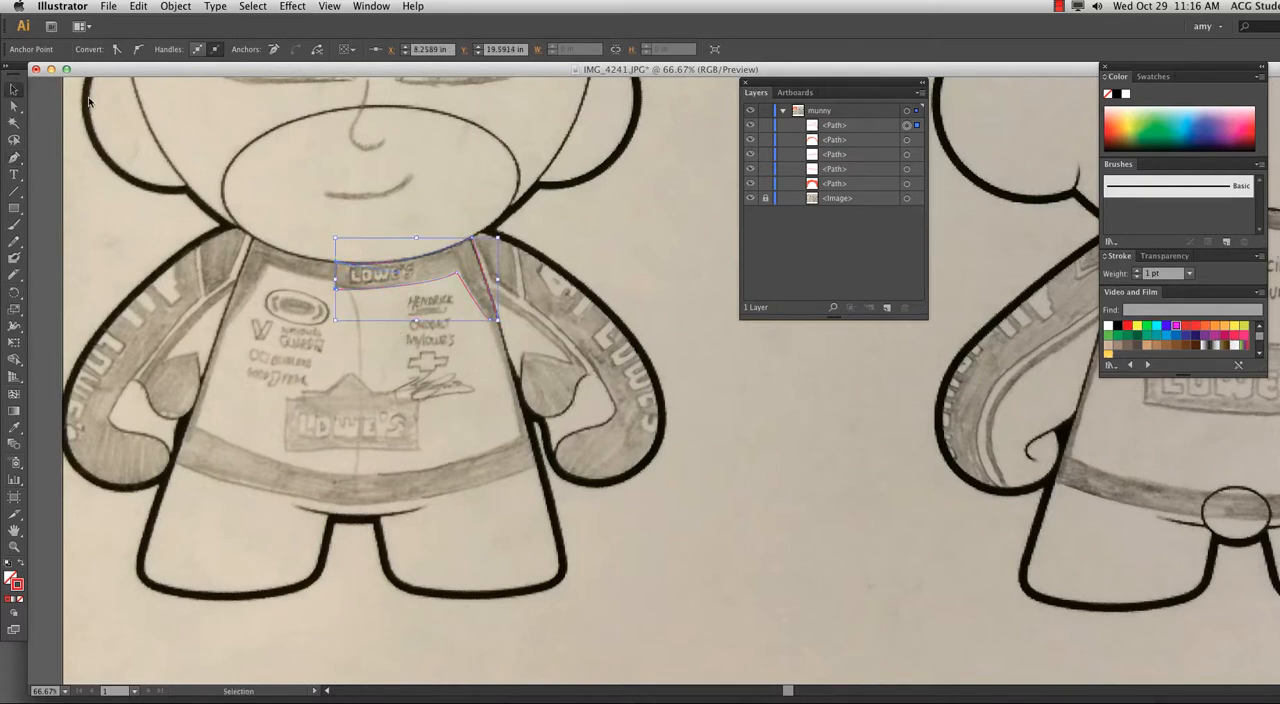
{"action": "left_click", "coordinate": [551, 237]}
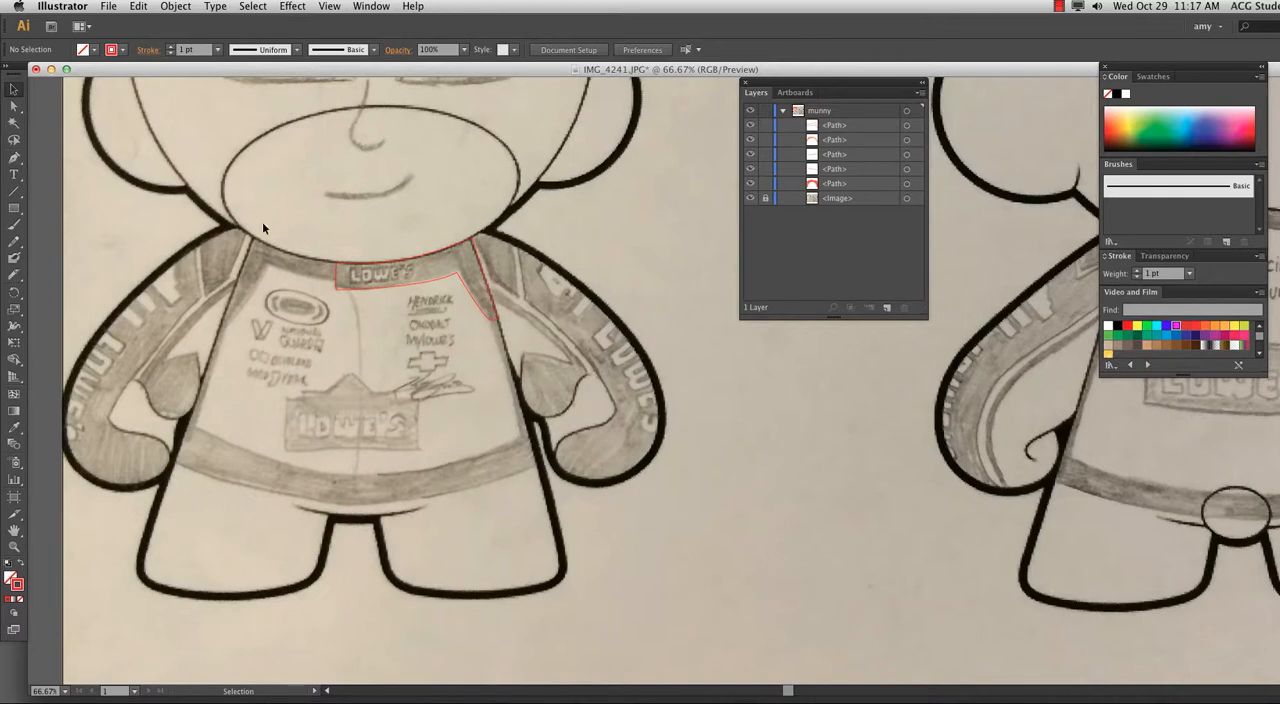
{"action": "scroll", "coordinate": [236, 174], "scroll_direction": "up", "scroll_amount": 5}
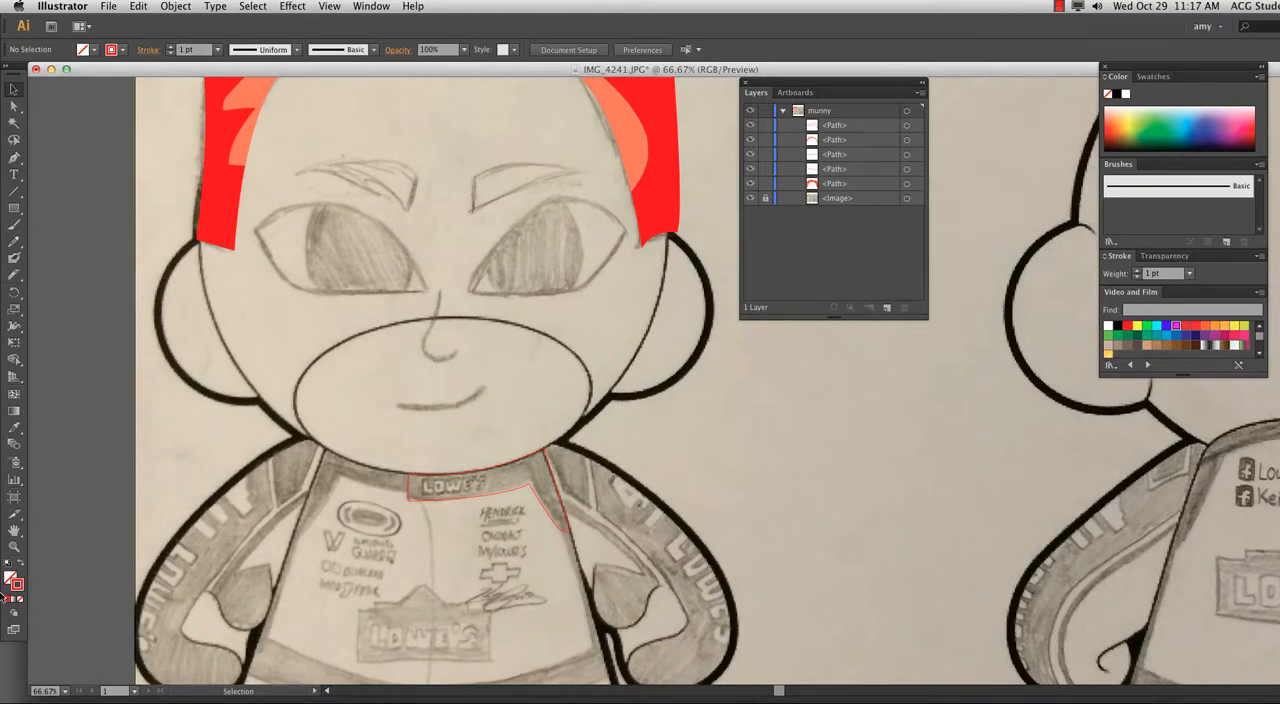
{"action": "left_click", "coordinate": [139, 6]}
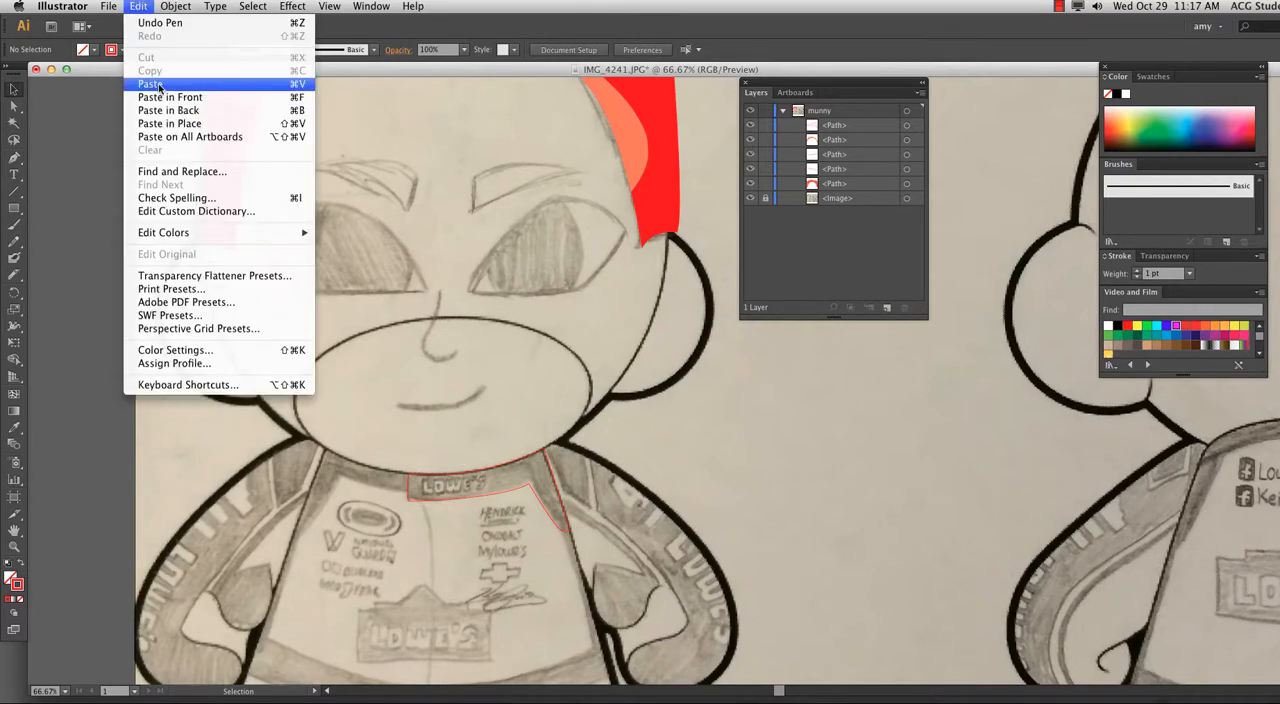
{"action": "left_click", "coordinate": [95, 76]}
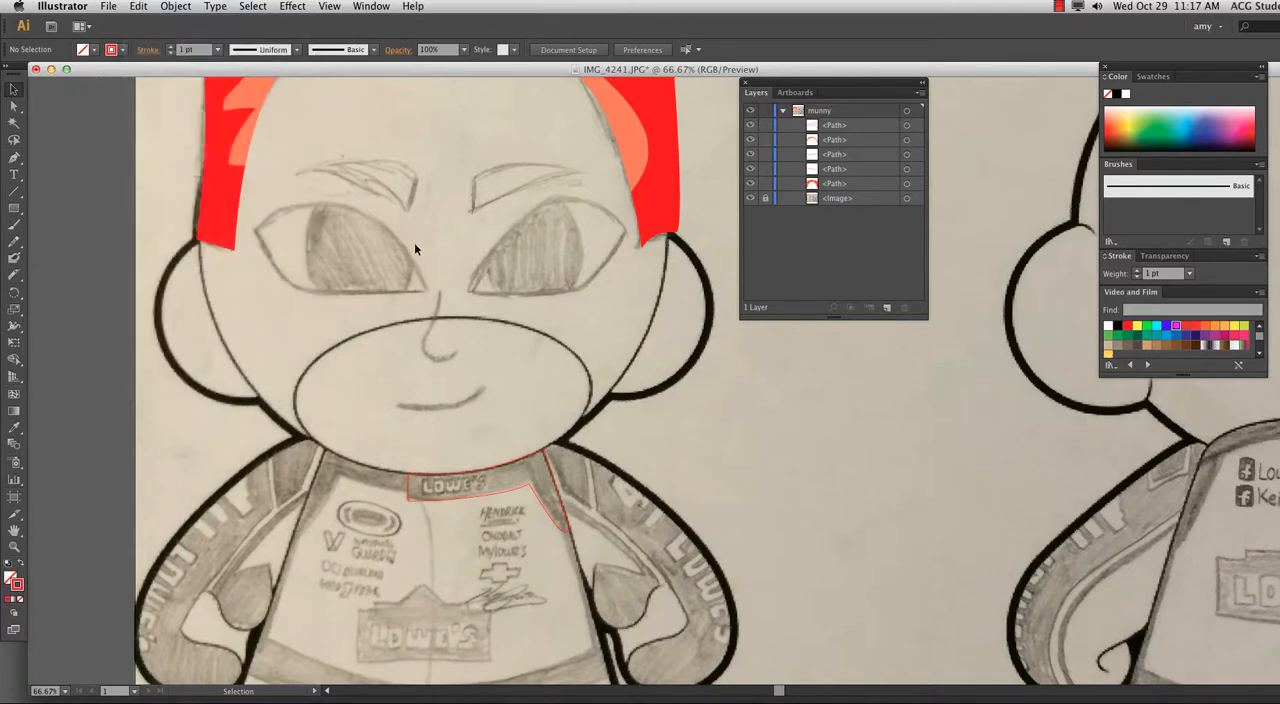
Switch to Chrome and search Google Images for "shark" in a new tab.
{"action": "key", "text": "super+minus"}
{"action": "key", "text": "super+minus"}
{"action": "key", "text": "super+minus"}
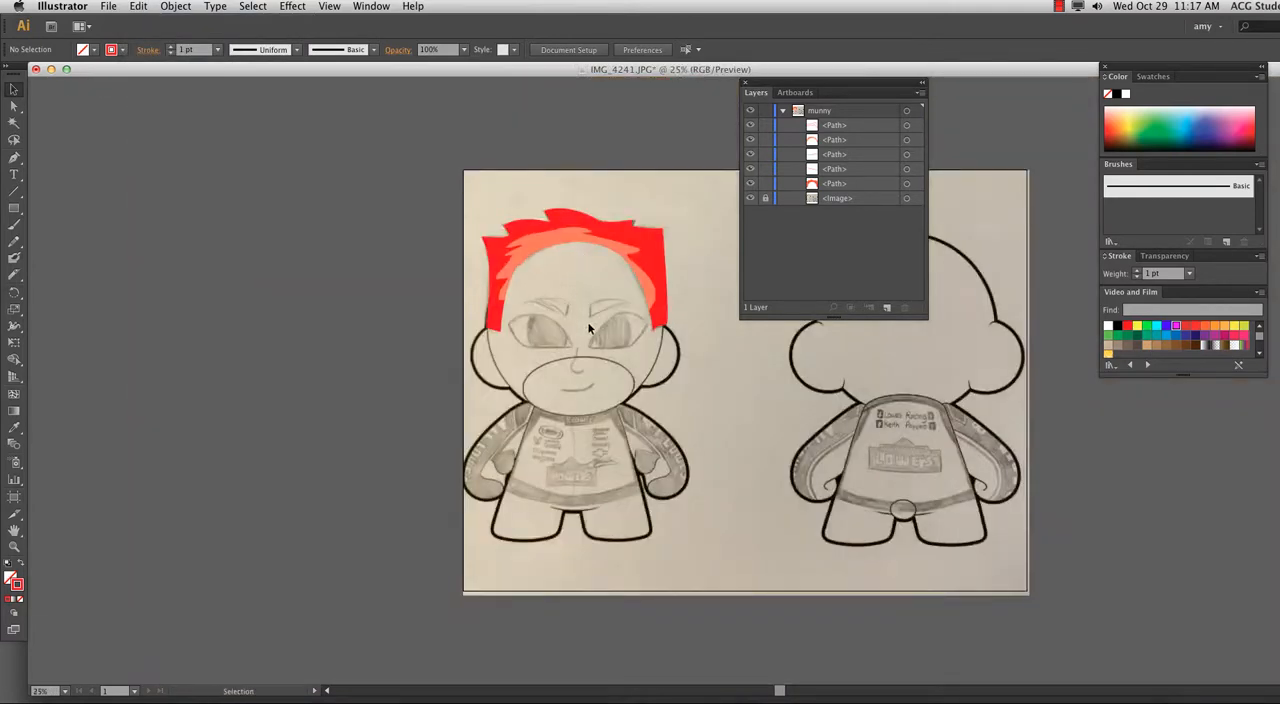
{"action": "key", "text": "space"}
{"action": "left_click_drag", "start_coordinate": [598, 360], "coordinate": [191, 316]}
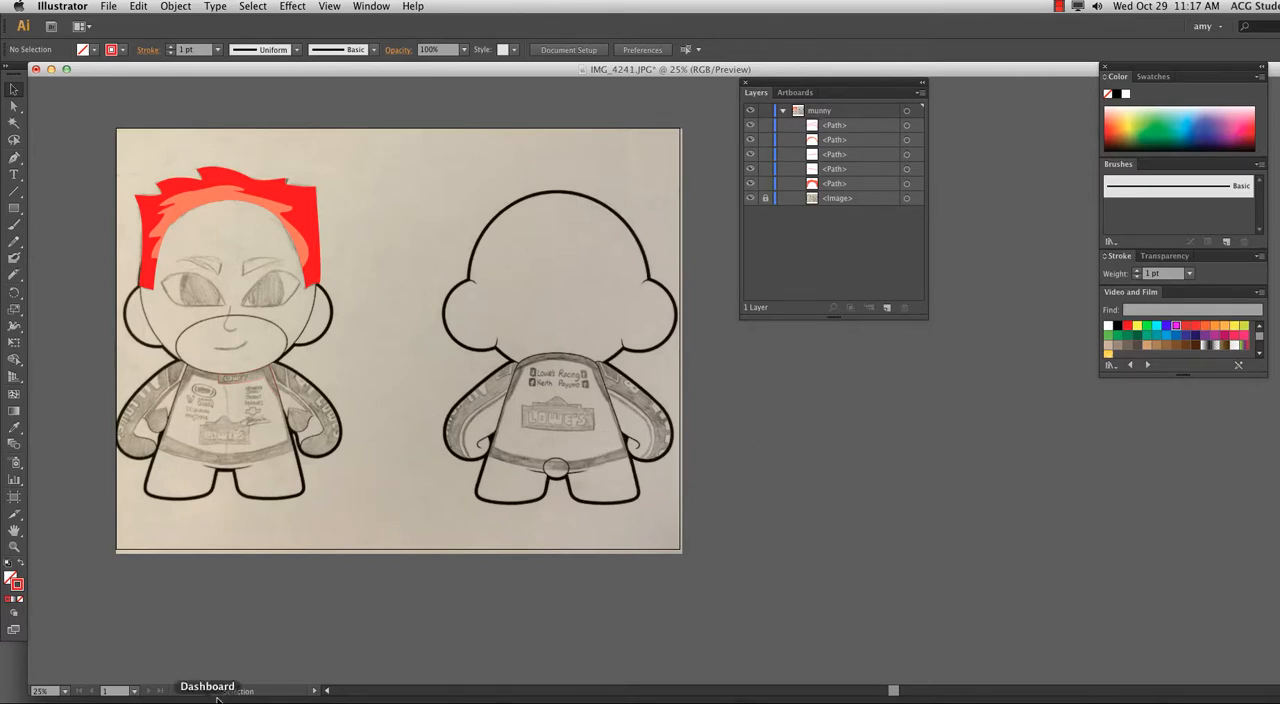
{"action": "left_click", "coordinate": [279, 699]}
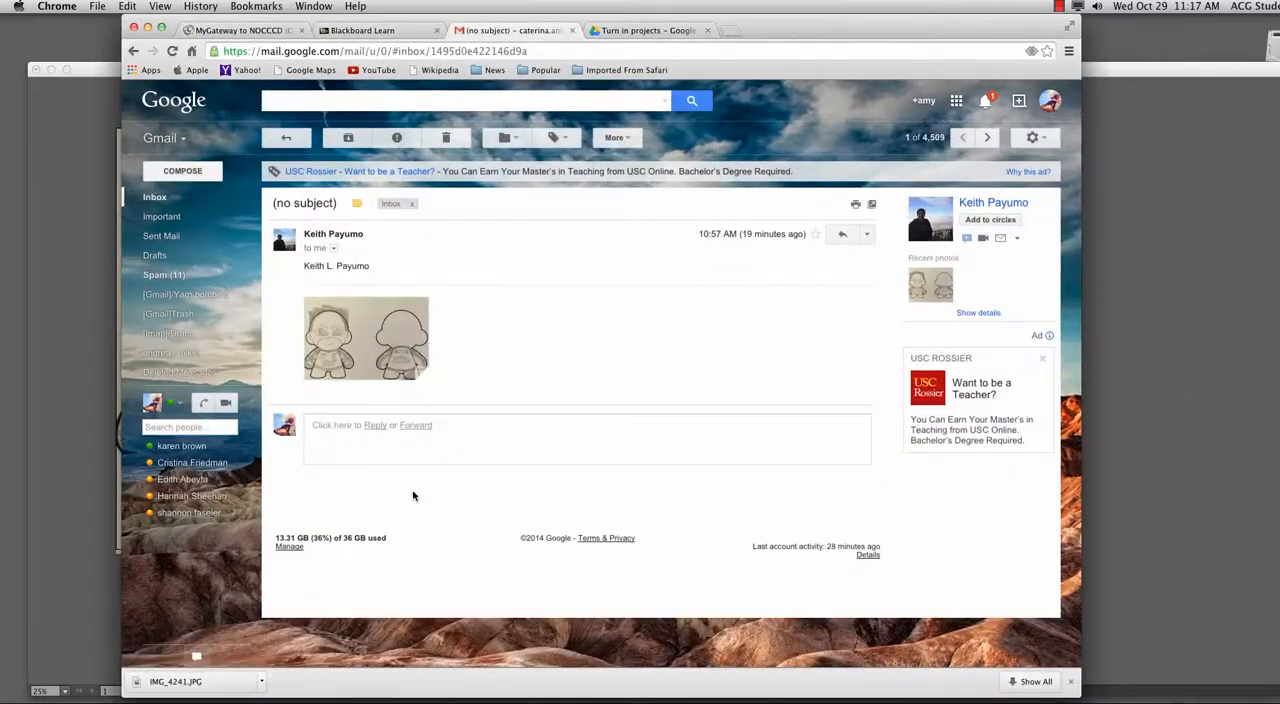
{"action": "left_click", "coordinate": [650, 30]}
{"action": "left_click", "coordinate": [742, 29]}
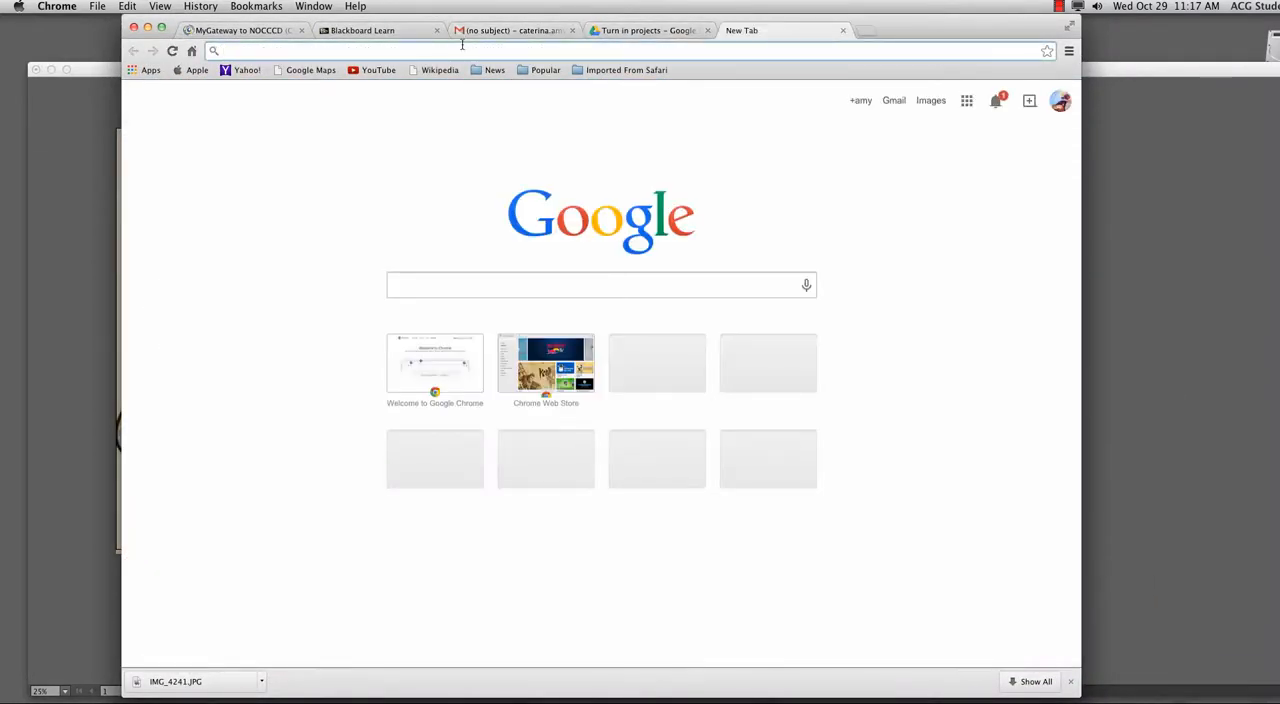
{"action": "type", "text": "shark"}
{"action": "key", "text": "Return"}
{"action": "left_click", "coordinate": [271, 141]}
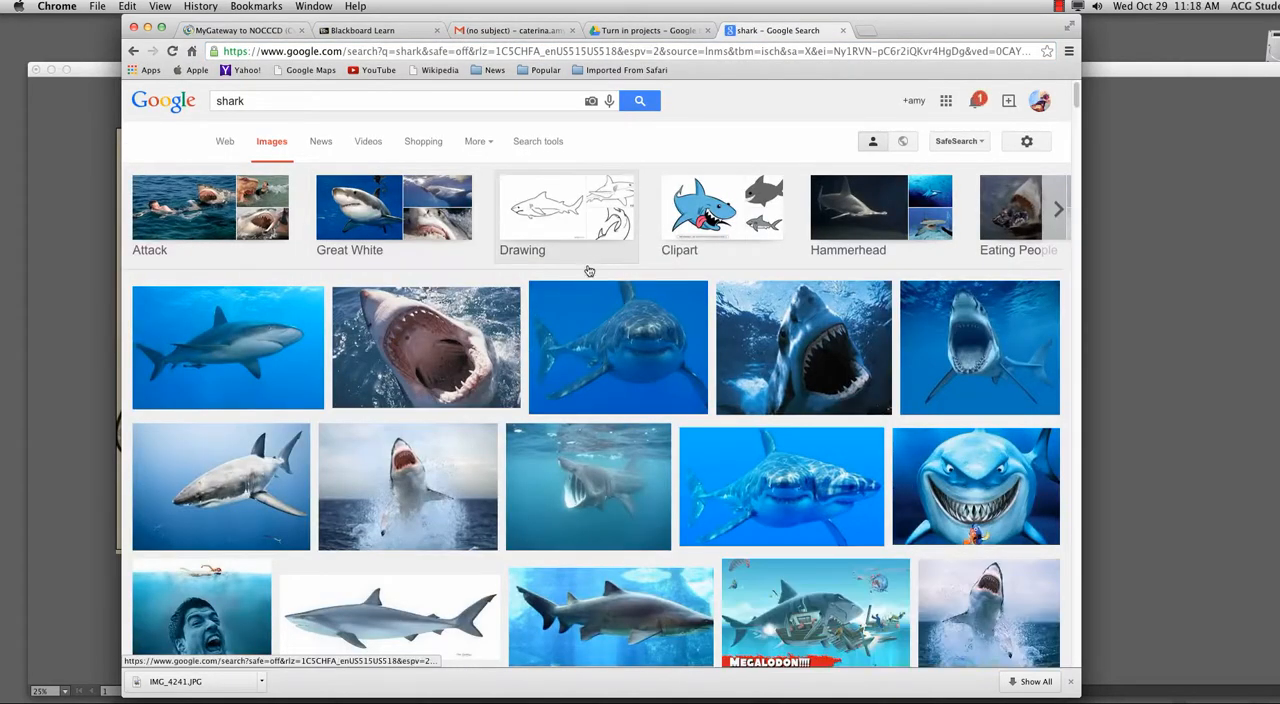
Open the preview of the open-mouthed great white shark, move the browser aside, and bring the picture into the Illustrator document.
{"action": "left_click", "coordinate": [940, 362]}
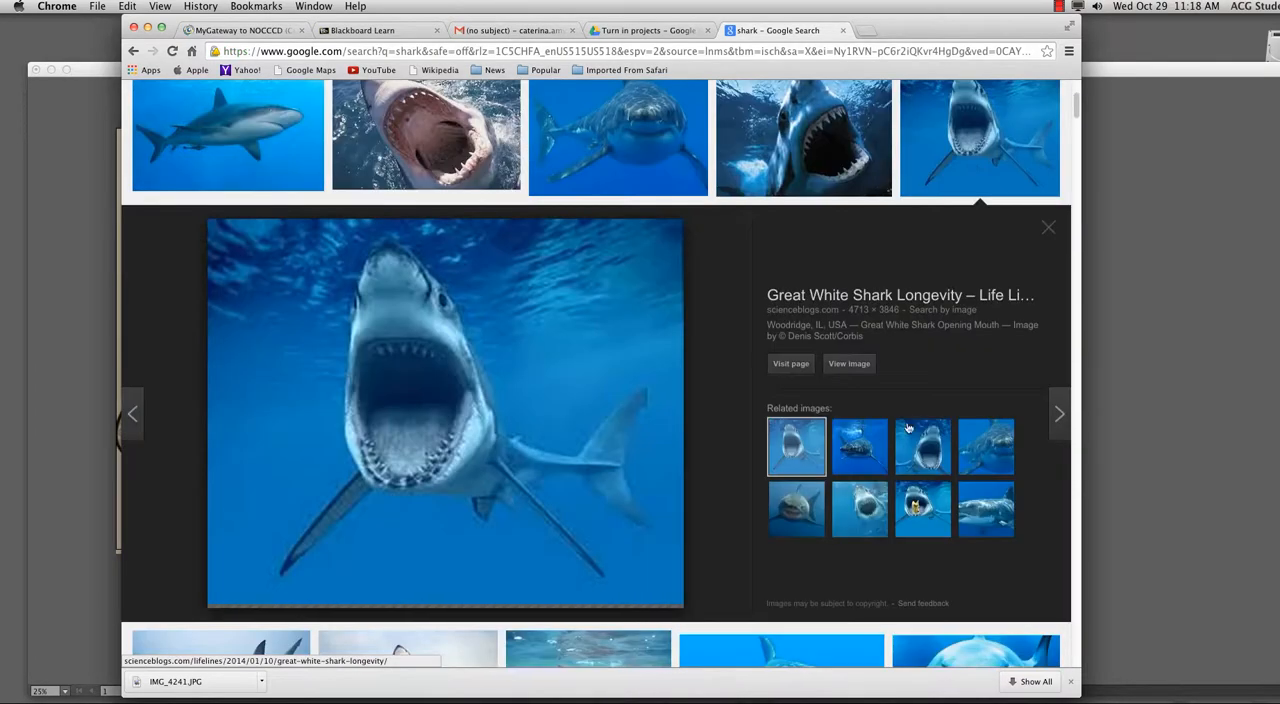
{"action": "left_click_drag", "start_coordinate": [287, 19], "coordinate": [914, 88]}
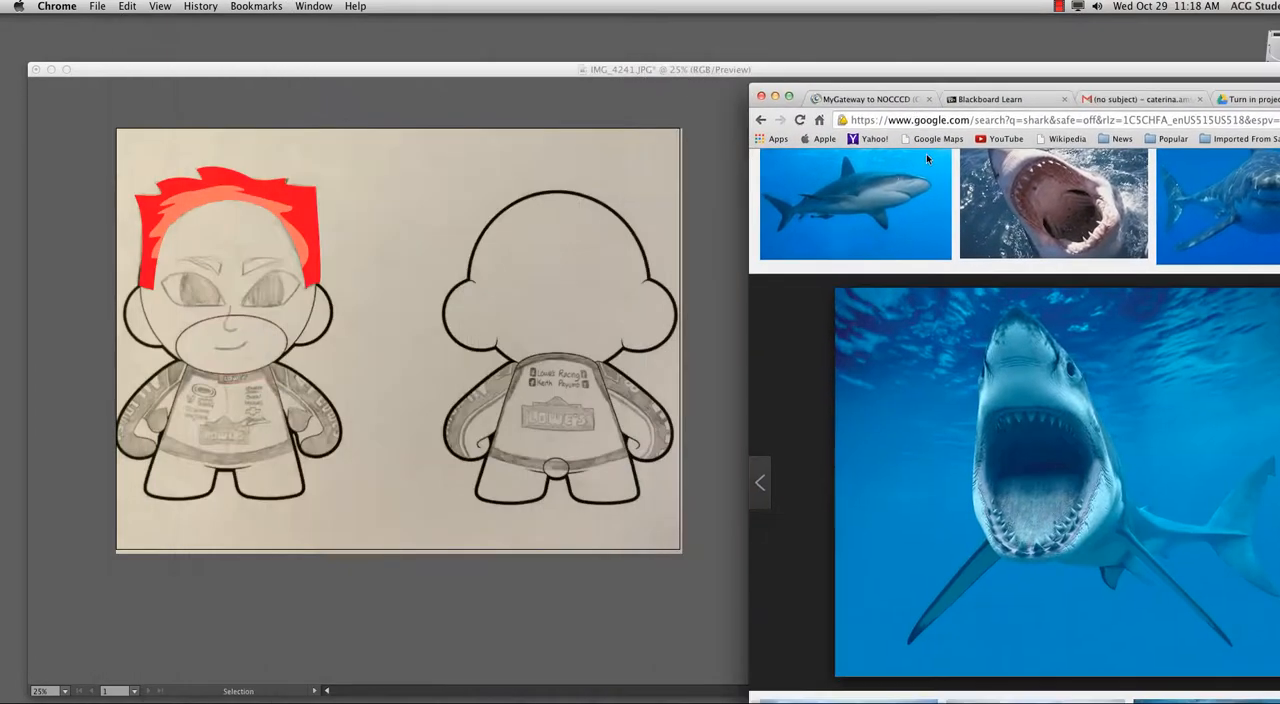
{"action": "left_click_drag", "start_coordinate": [1049, 437], "coordinate": [625, 318]}
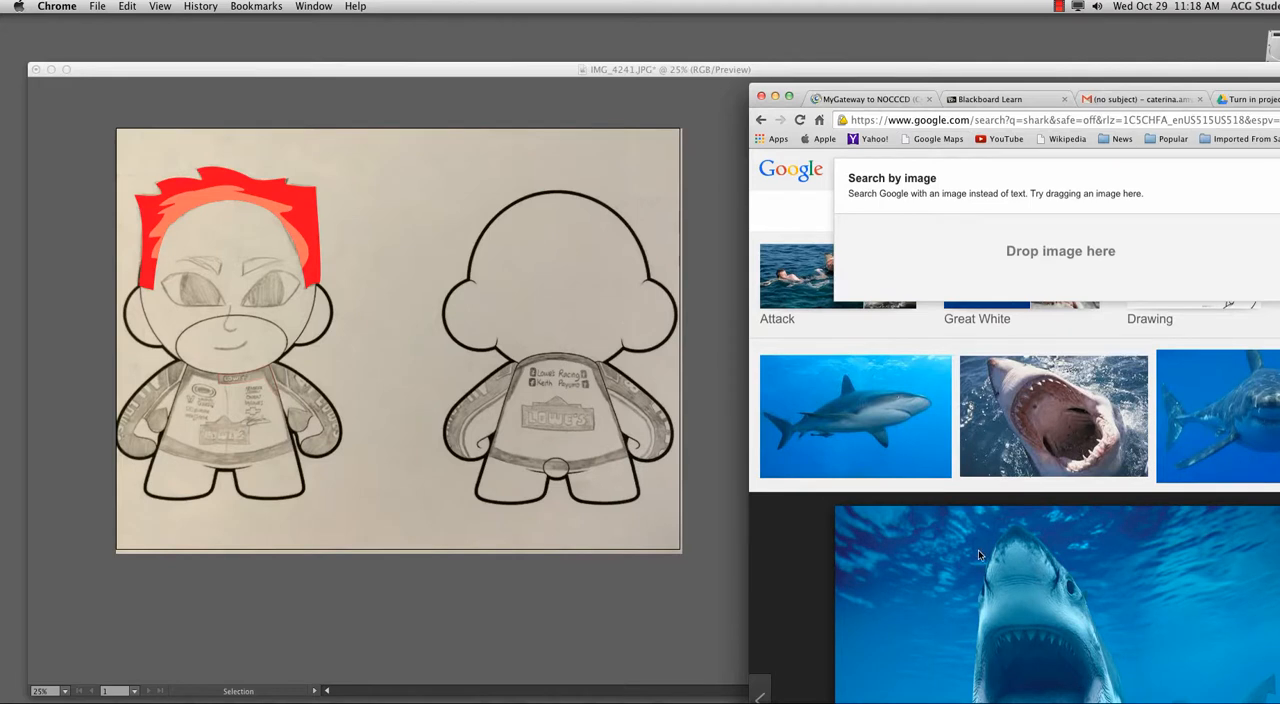
{"action": "left_click_drag", "start_coordinate": [887, 588], "coordinate": [822, 95]}
{"action": "left_click", "coordinate": [706, 246]}
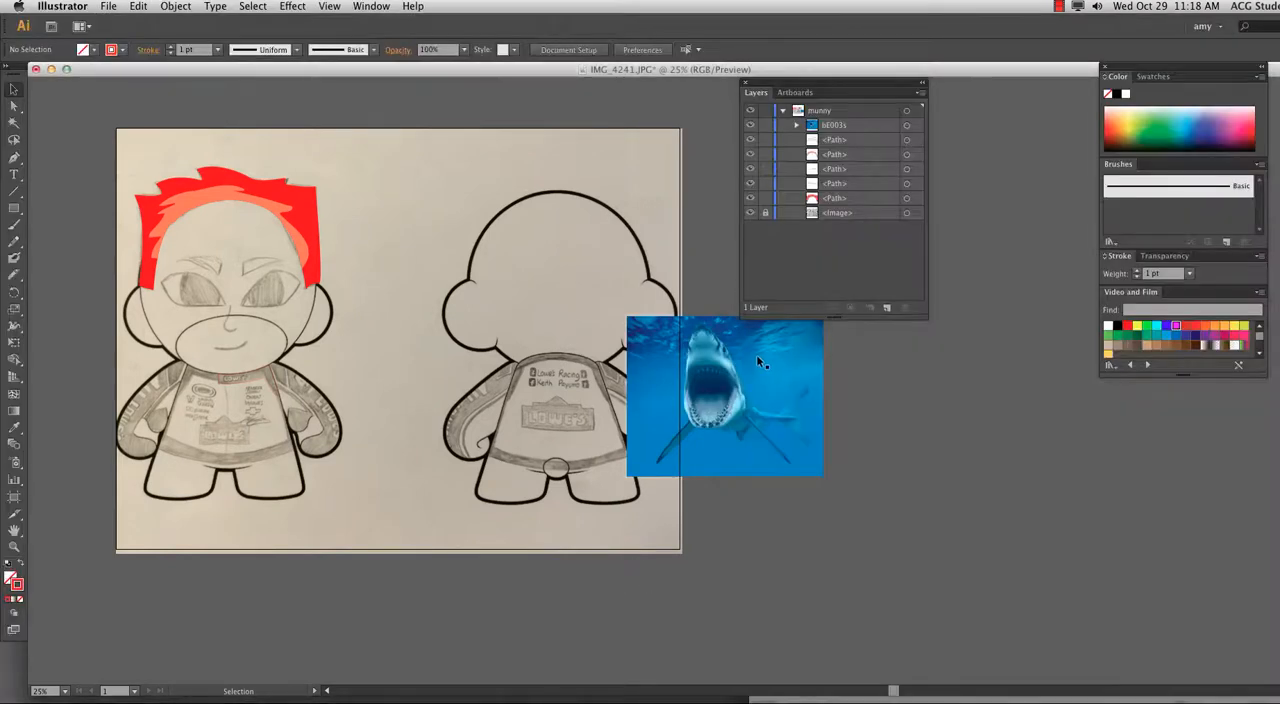
Move the Layers panel out of the way and place the shark picture beside the artboard, level with its upper edge.
{"action": "left_click_drag", "start_coordinate": [756, 356], "coordinate": [758, 357]}
{"action": "left_click_drag", "start_coordinate": [788, 83], "coordinate": [1069, 344]}
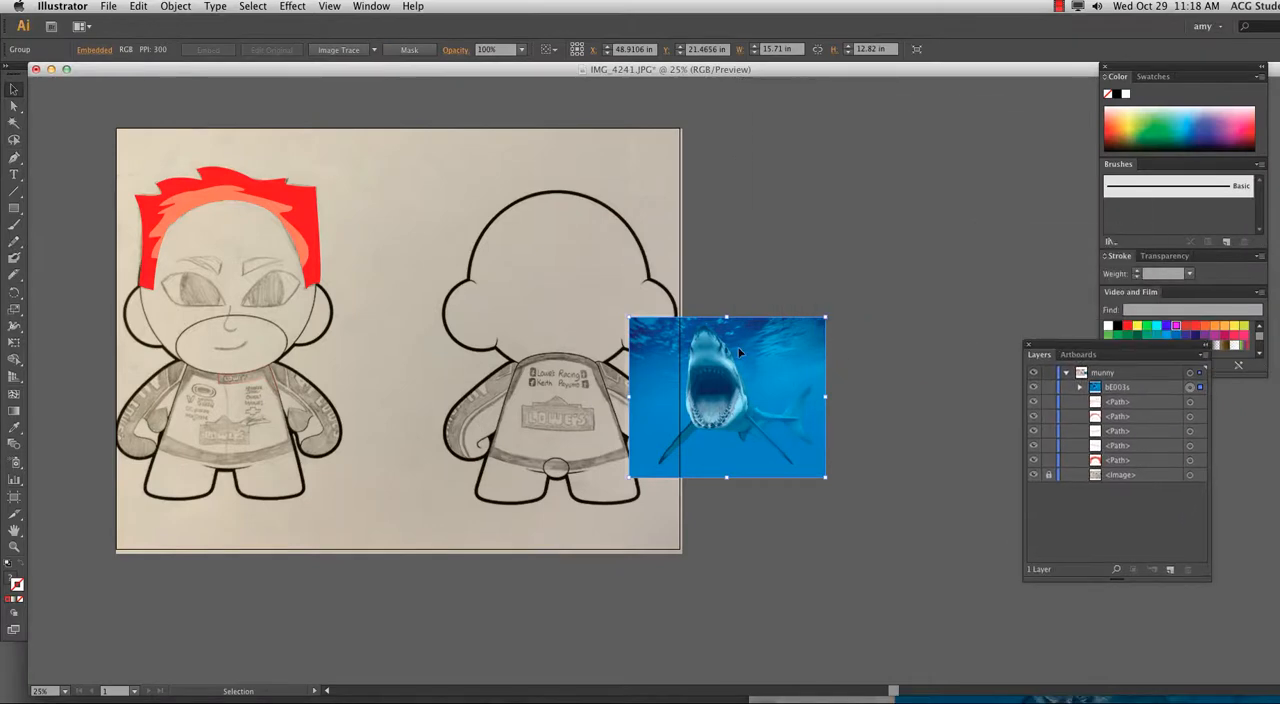
{"action": "left_click_drag", "start_coordinate": [696, 341], "coordinate": [768, 151]}
{"action": "left_click", "coordinate": [822, 322]}
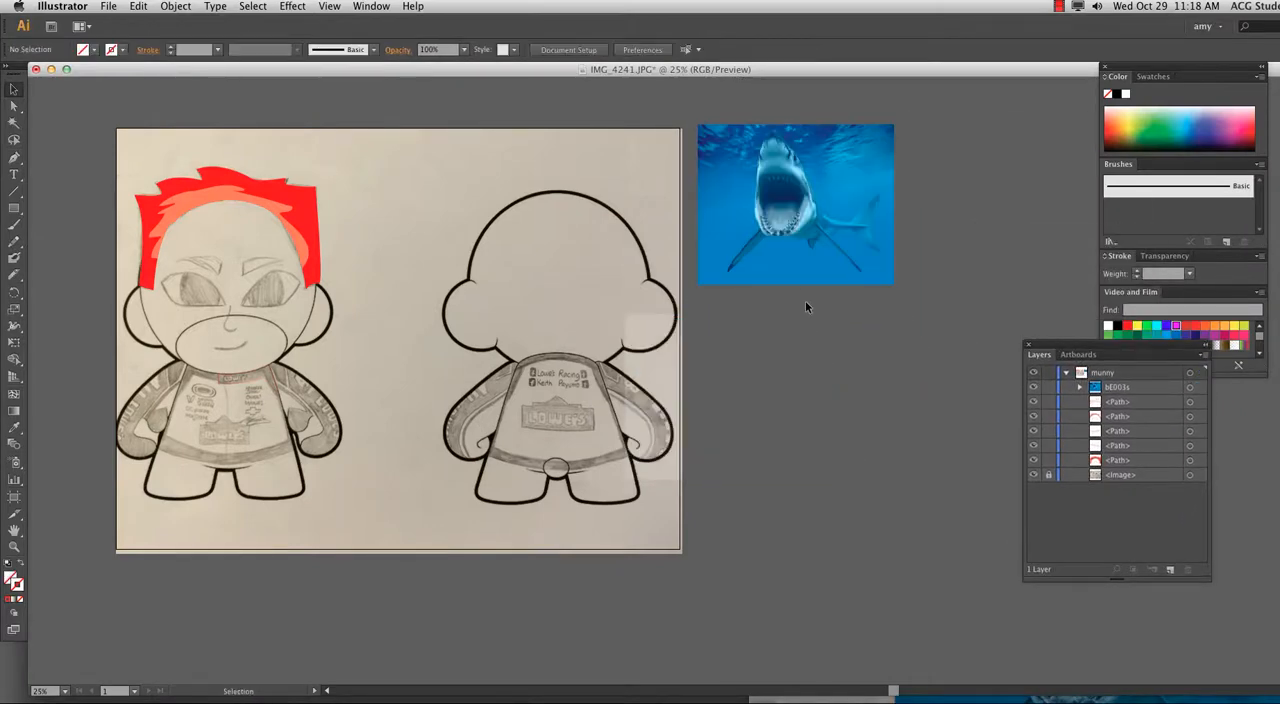
Examine the shark picture and the back-view Munny up close, and return to the overview of the whole artboard.
{"action": "key", "text": "super+equal"}
{"action": "left_click_drag", "start_coordinate": [803, 197], "coordinate": [433, 470]}
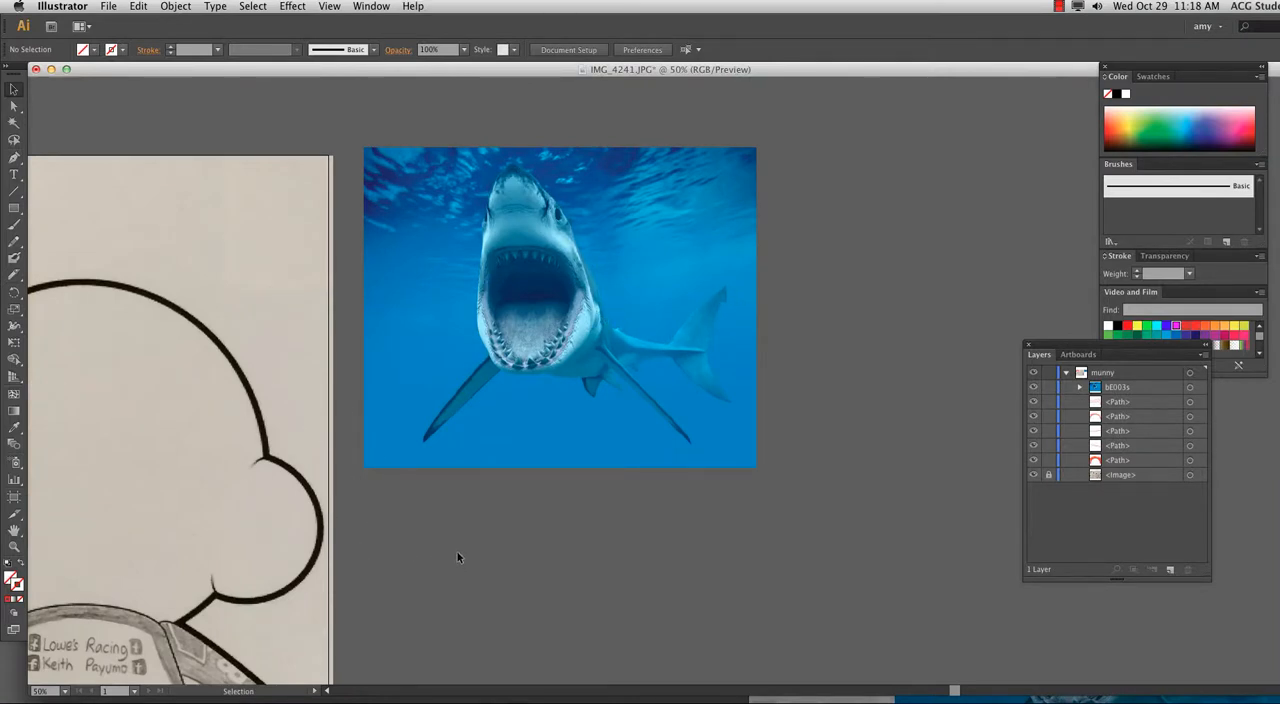
{"action": "scroll", "coordinate": [363, 400], "scroll_direction": "left", "scroll_amount": 5}
{"action": "scroll", "coordinate": [363, 400], "scroll_direction": "down", "scroll_amount": 3}
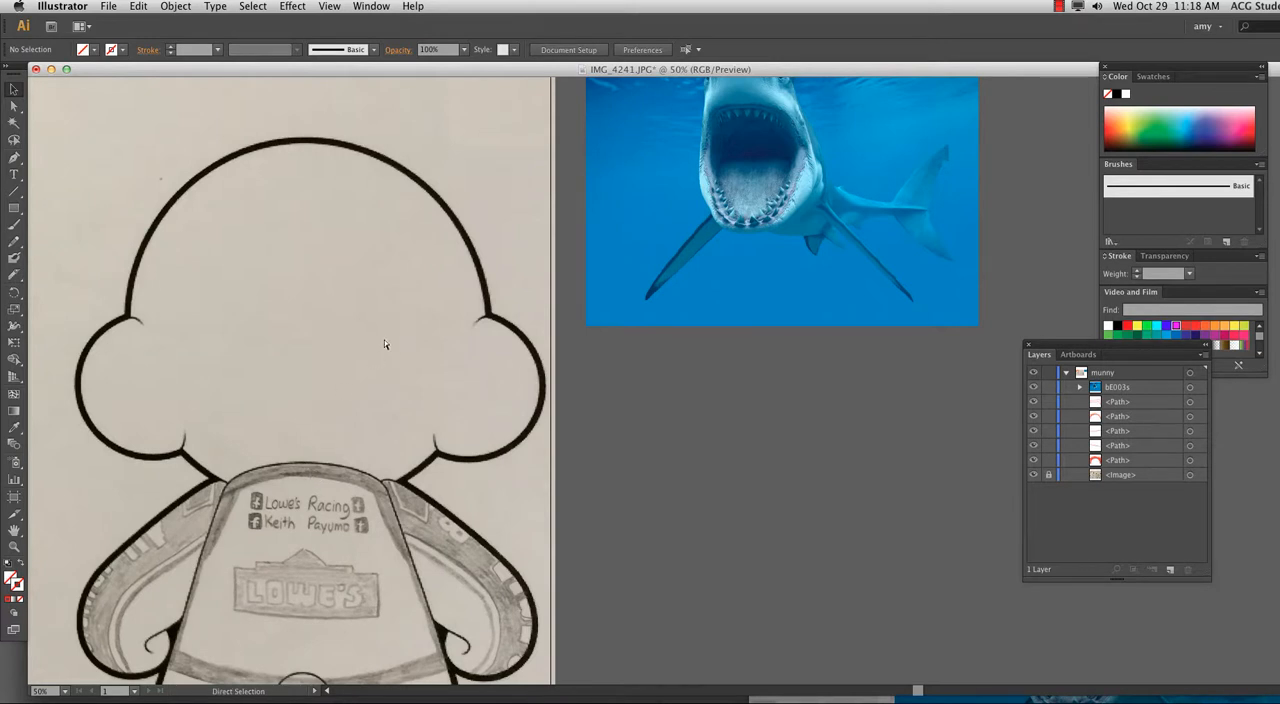
{"action": "key", "text": "super+minus"}
{"action": "key", "text": "super+minus"}
{"action": "key", "text": "space"}
{"action": "left_click_drag", "start_coordinate": [275, 512], "coordinate": [409, 530]}
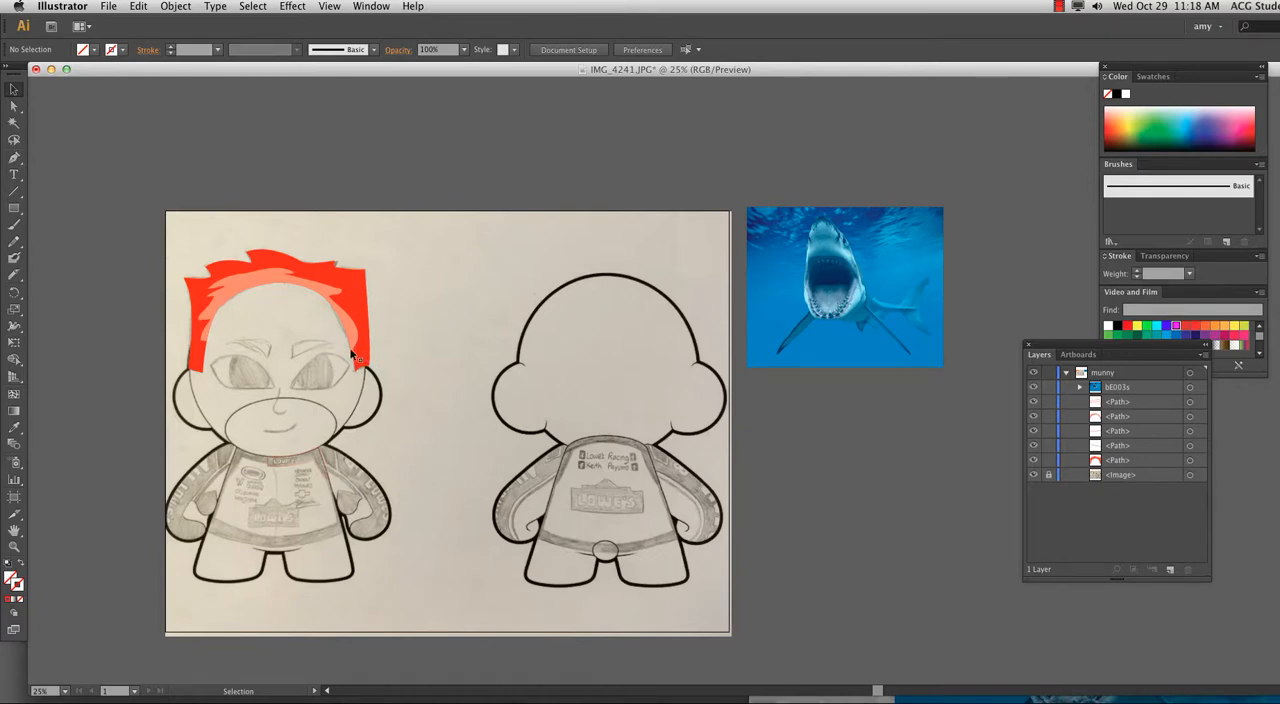
Draw a square about 3.61 in wide just above the artboard's upper-left corner and place a copy beside it.
{"action": "left_click", "coordinate": [14, 208]}
{"action": "mouse_move", "coordinate": [181, 171]}
{"action": "left_mouse_down"}
{"action": "mouse_move", "coordinate": [227, 215]}
{"action": "mouse_move", "coordinate": [219, 167]}
{"action": "left_mouse_up"}
{"action": "left_click", "coordinate": [14, 88]}
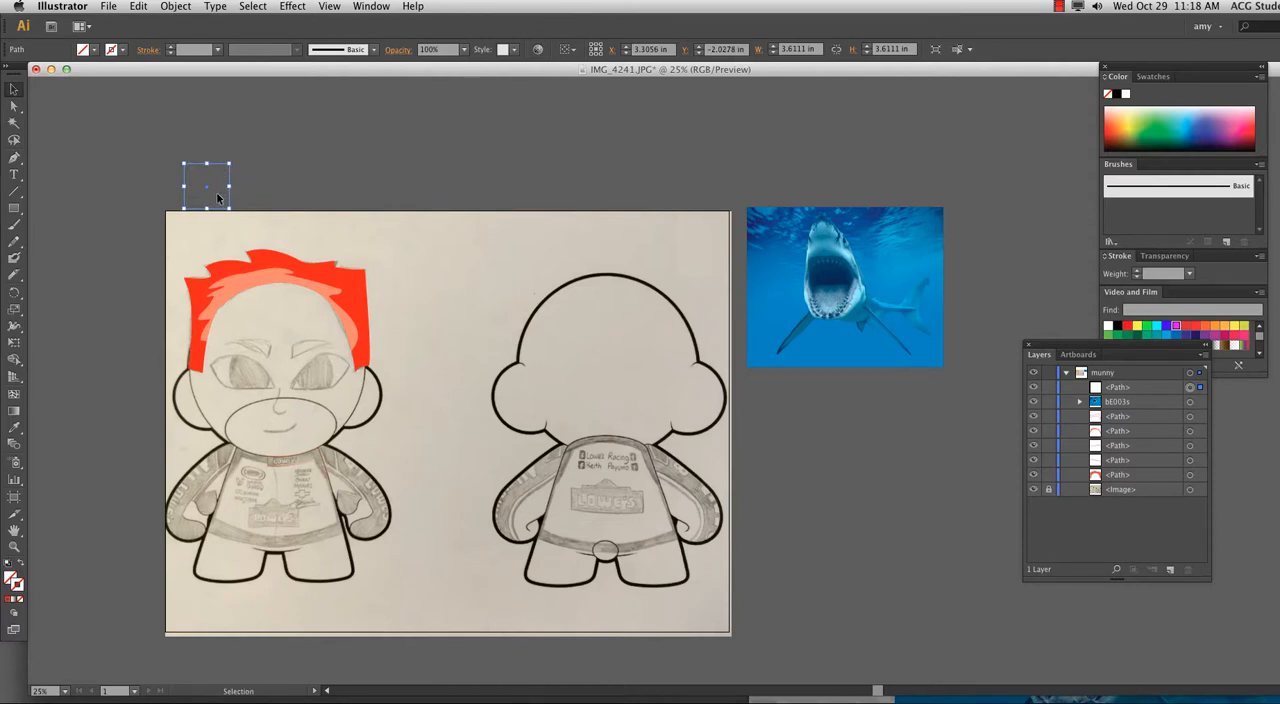
{"action": "left_click", "coordinate": [234, 196]}
{"action": "left_click_drag", "start_coordinate": [233, 195], "coordinate": [171, 162]}
{"action": "left_click_drag", "start_coordinate": [232, 198], "coordinate": [285, 200]}
{"action": "left_click", "coordinate": [282, 203]}
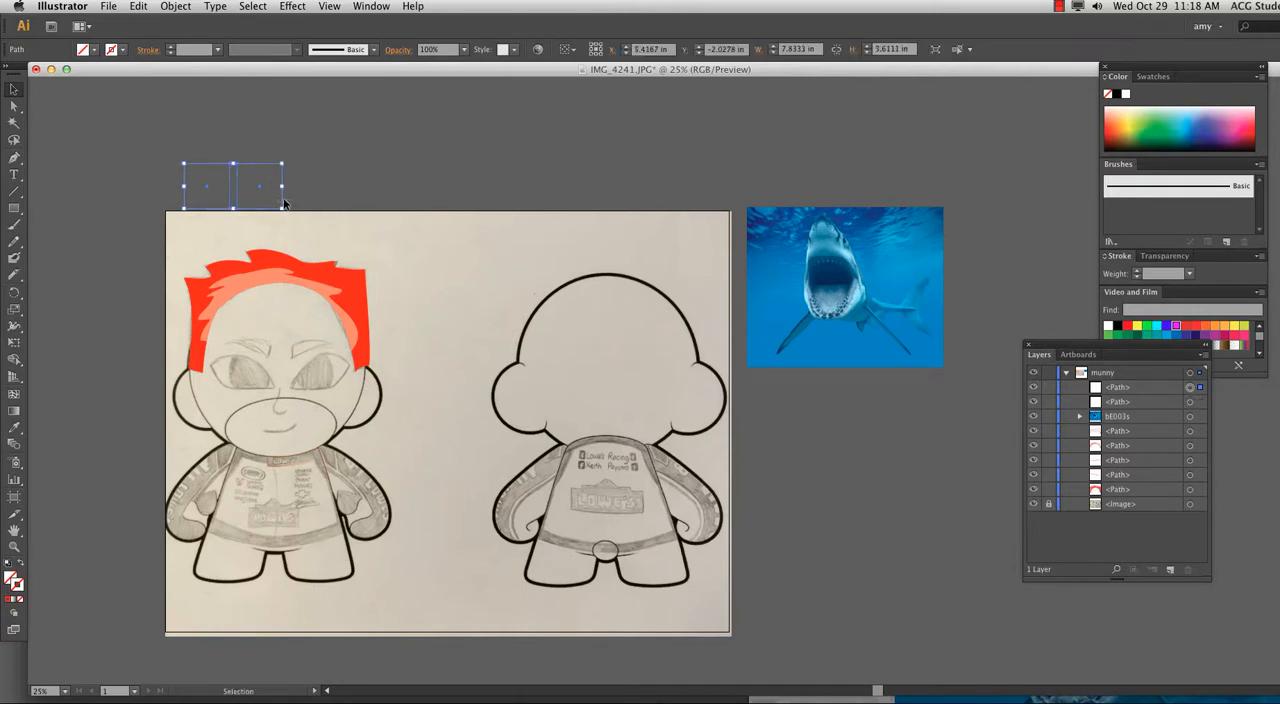
Give both squares a solid red 1 pt stroke and deselect them.
{"action": "left_click_drag", "start_coordinate": [132, 136], "coordinate": [262, 195]}
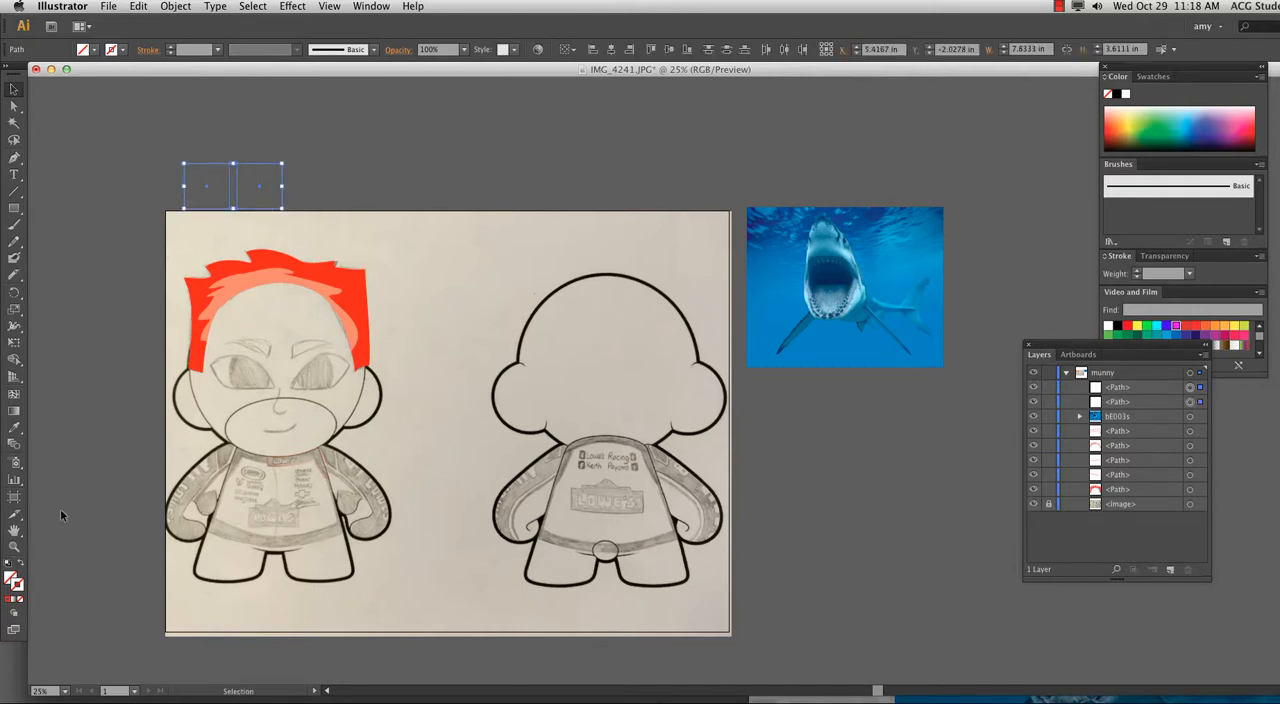
{"action": "left_click", "coordinate": [18, 587]}
{"action": "left_click", "coordinate": [16, 600]}
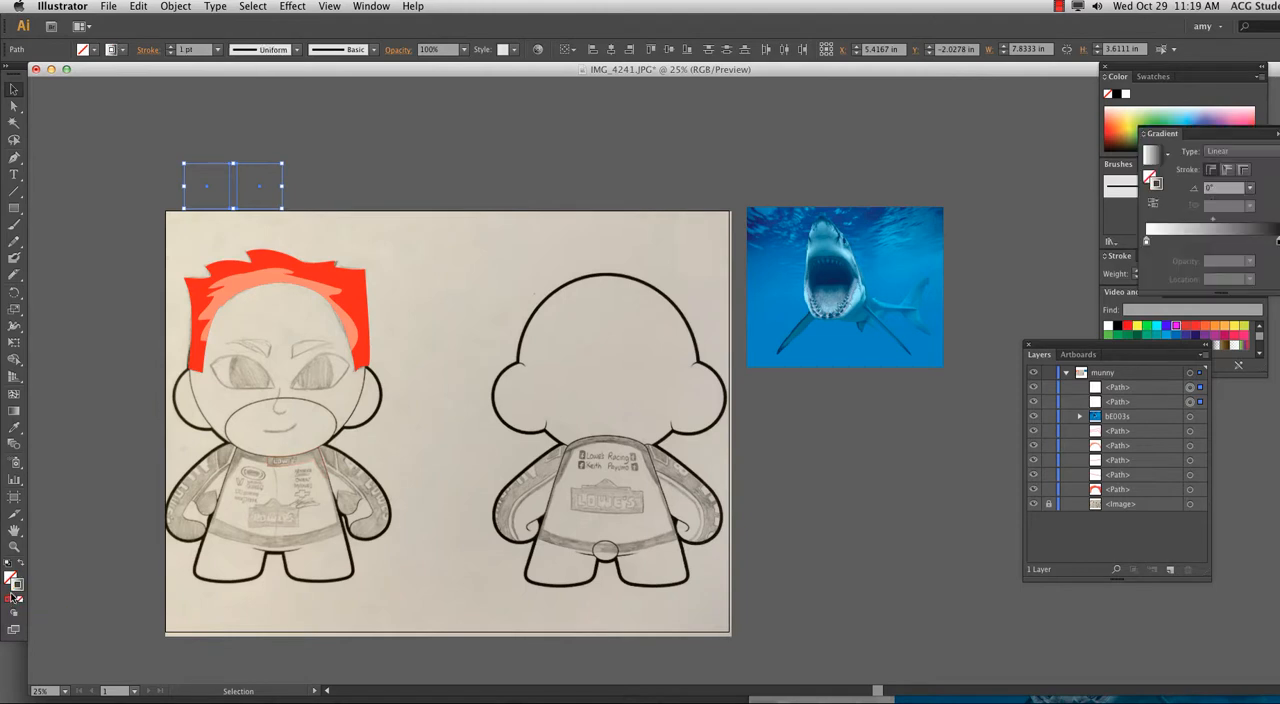
{"action": "left_click", "coordinate": [12, 601]}
{"action": "left_click", "coordinate": [10, 600]}
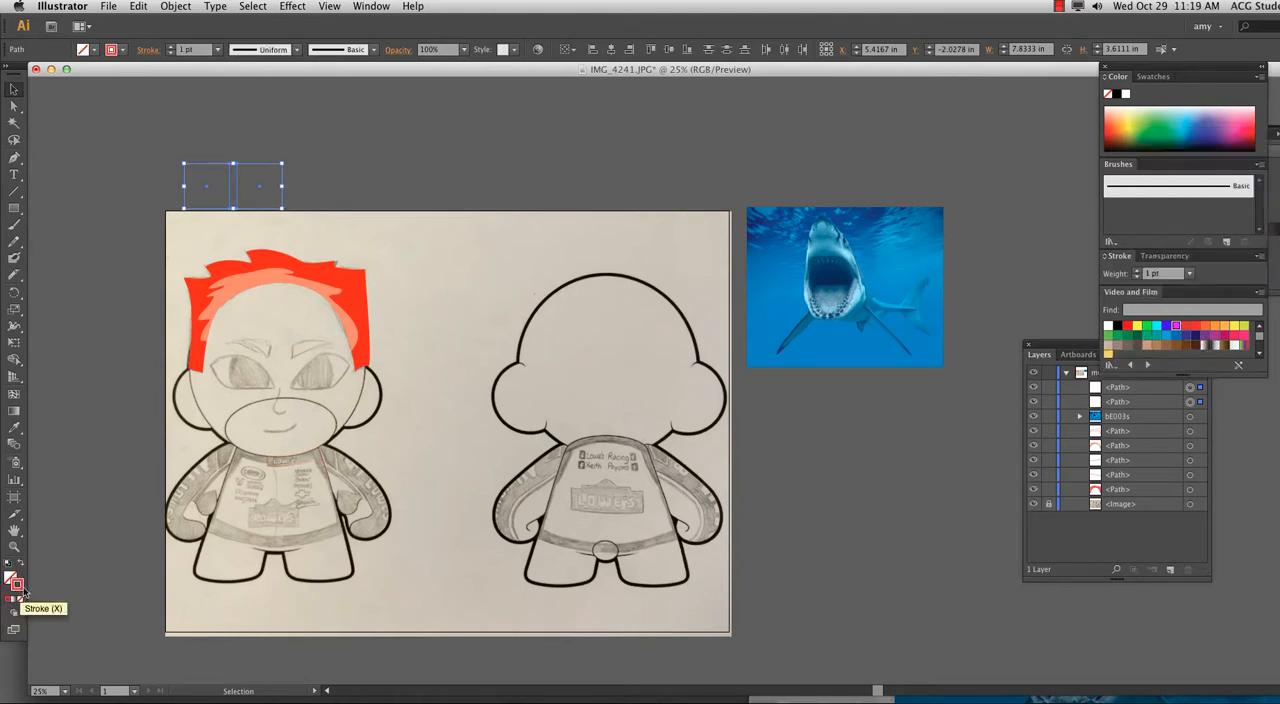
{"action": "left_click", "coordinate": [280, 194]}
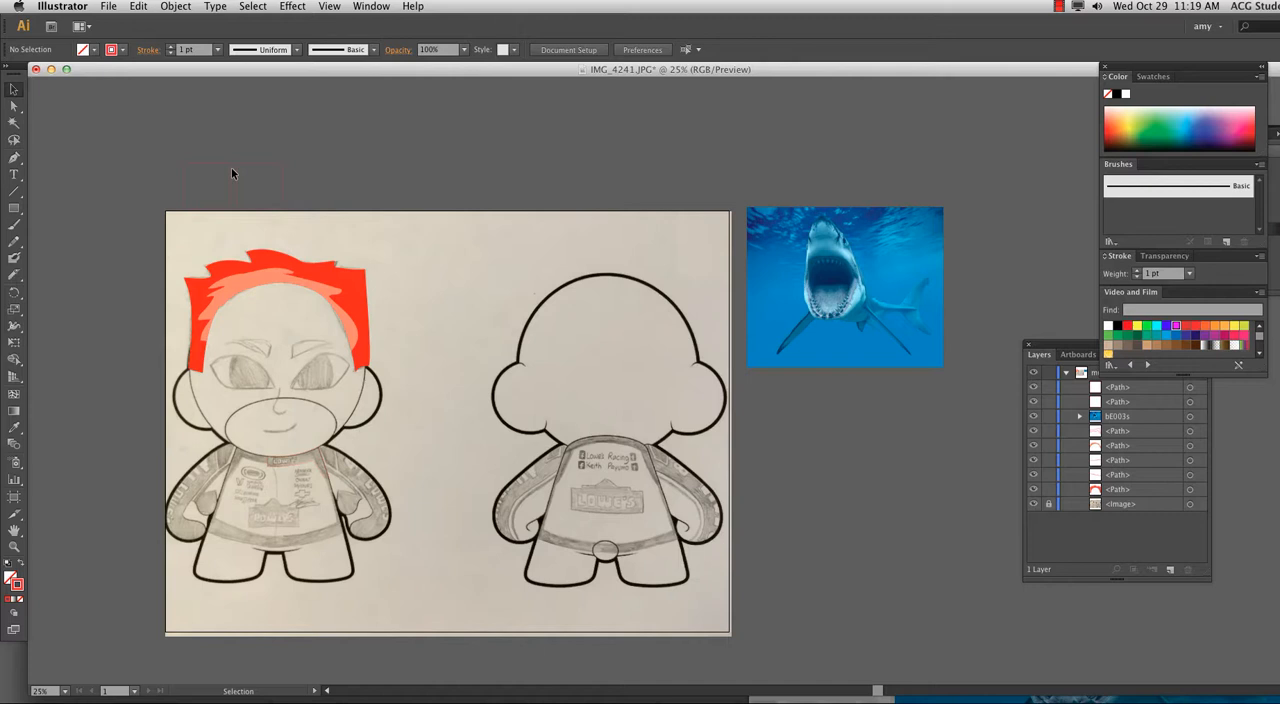
Fill the first square with the red sampled from the hair using the Eyedropper, and shift it slightly away from the second.
{"action": "left_click", "coordinate": [203, 166]}
{"action": "key", "text": "i"}
{"action": "left_click", "coordinate": [266, 250]}
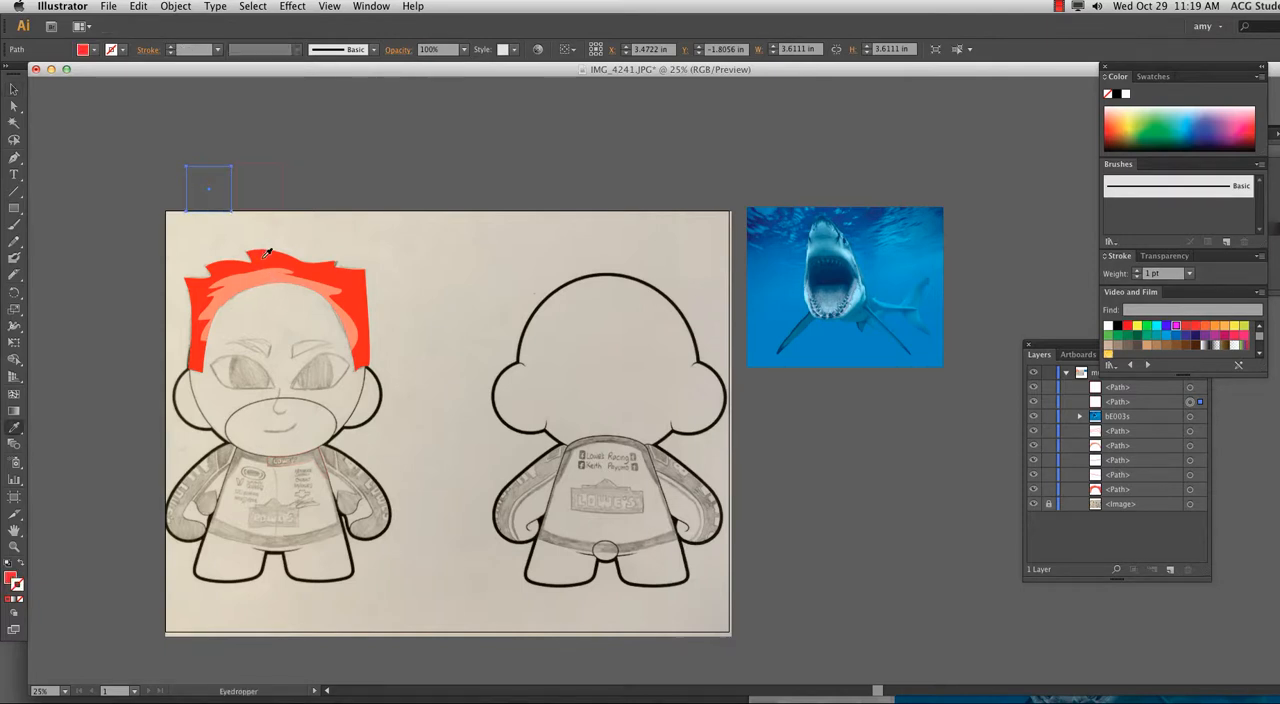
{"action": "key", "text": "v"}
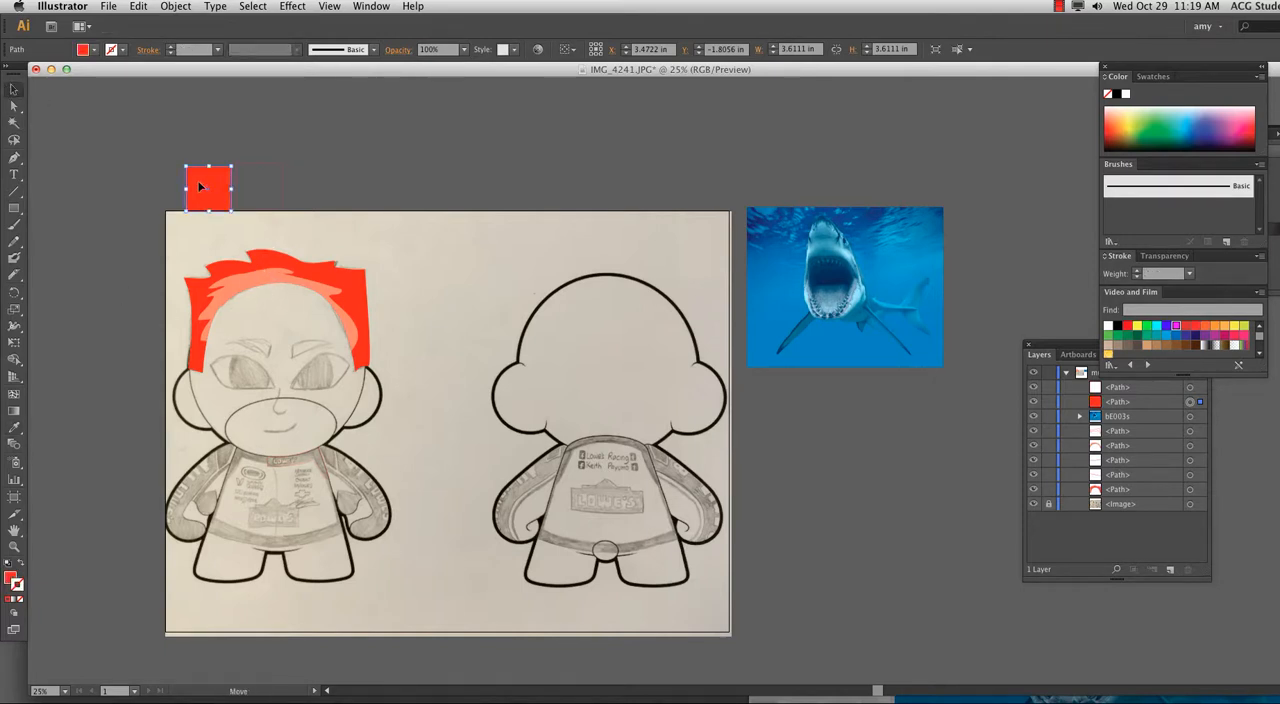
{"action": "left_click_drag", "start_coordinate": [208, 203], "coordinate": [200, 203]}
Adjust the second square's position beside the red one and fill it with the salmon color sampled from the hair highlight.
{"action": "left_click", "coordinate": [259, 164]}
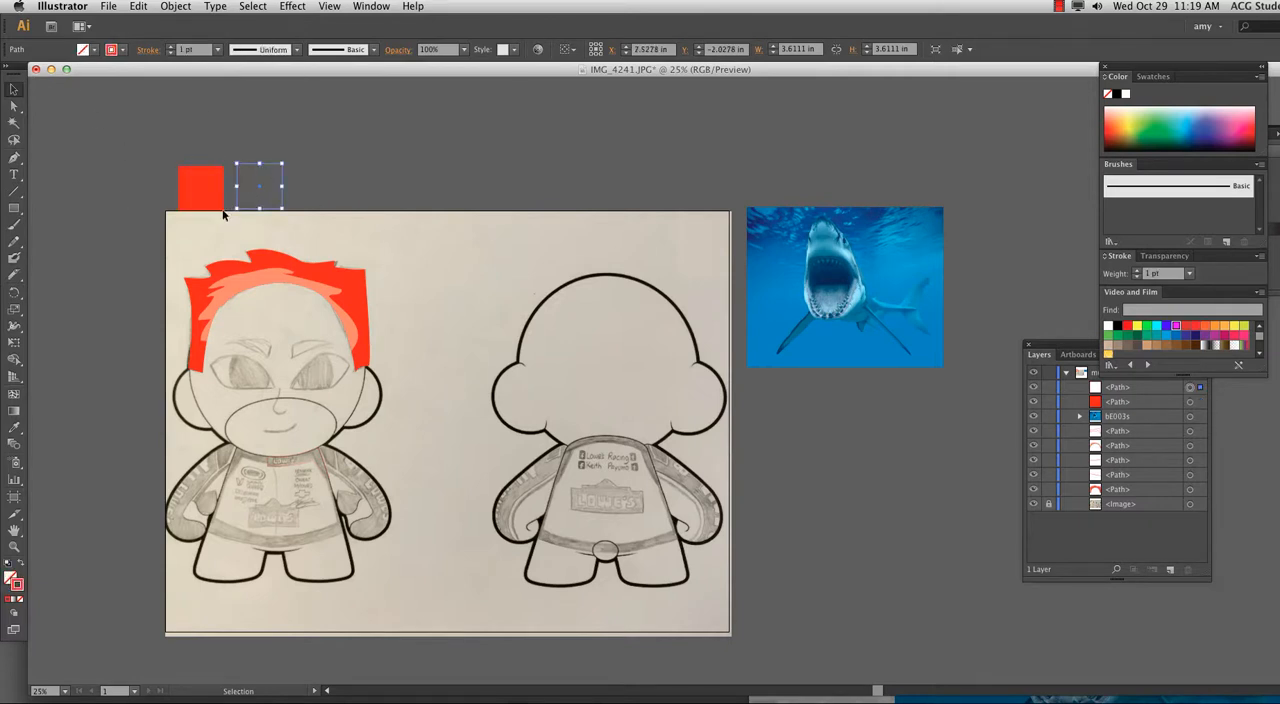
{"action": "left_click", "coordinate": [303, 168]}
{"action": "left_click", "coordinate": [265, 168]}
{"action": "key", "text": "Up"}
{"action": "key", "text": "i"}
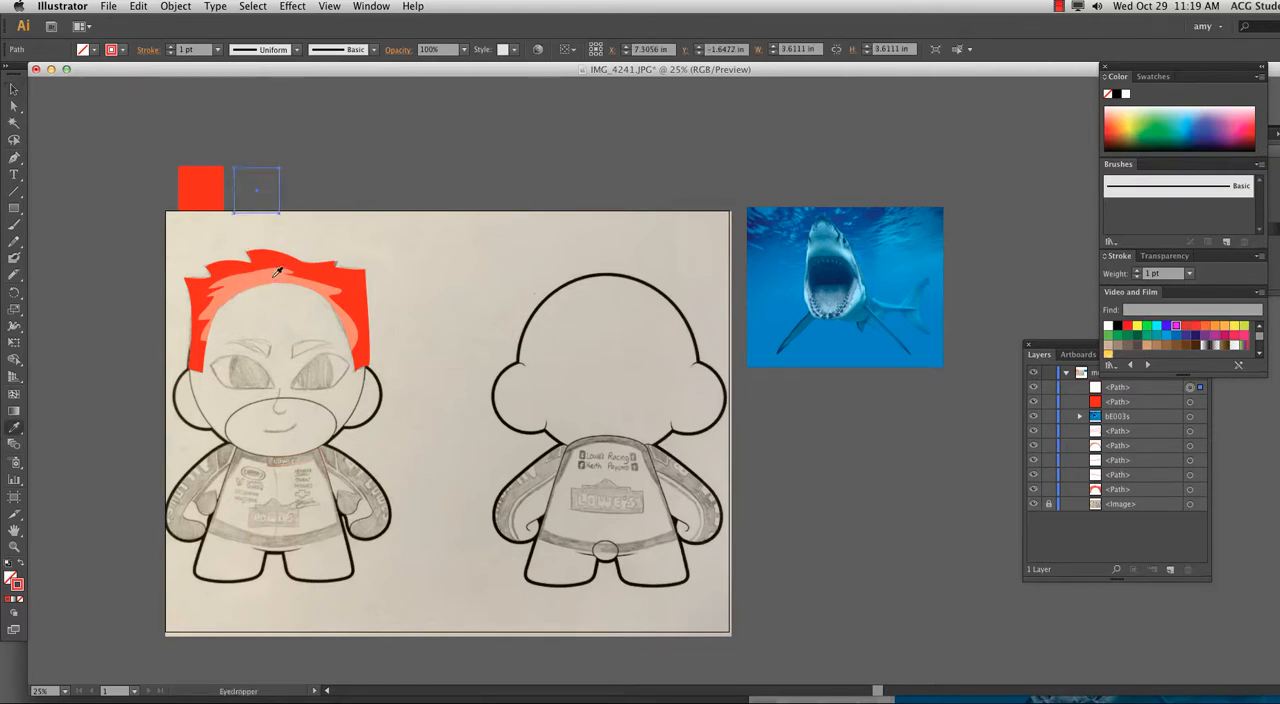
{"action": "left_click", "coordinate": [278, 272]}
{"action": "left_click", "coordinate": [13, 89]}
{"action": "left_click", "coordinate": [207, 152]}
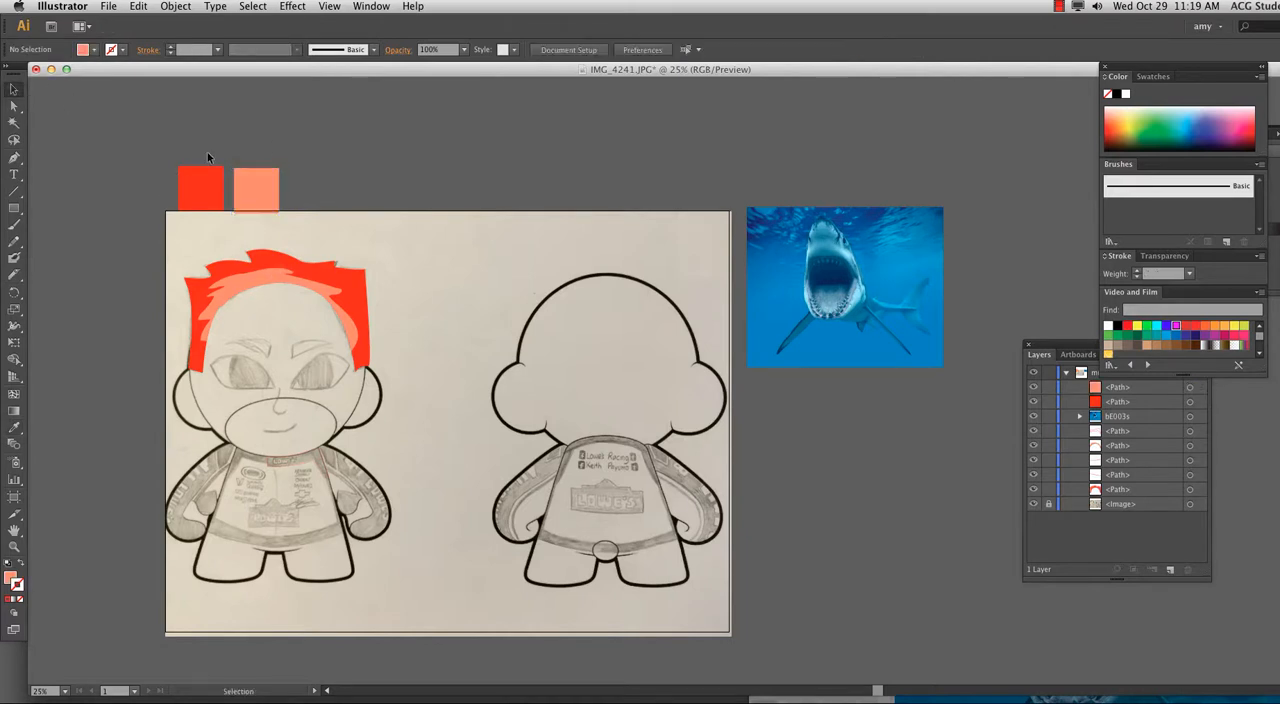
Duplicate the red and salmon pair along the artboard's upper edge to make a row of eight alternating color squares.
{"action": "left_click_drag", "start_coordinate": [207, 152], "coordinate": [517, 202]}
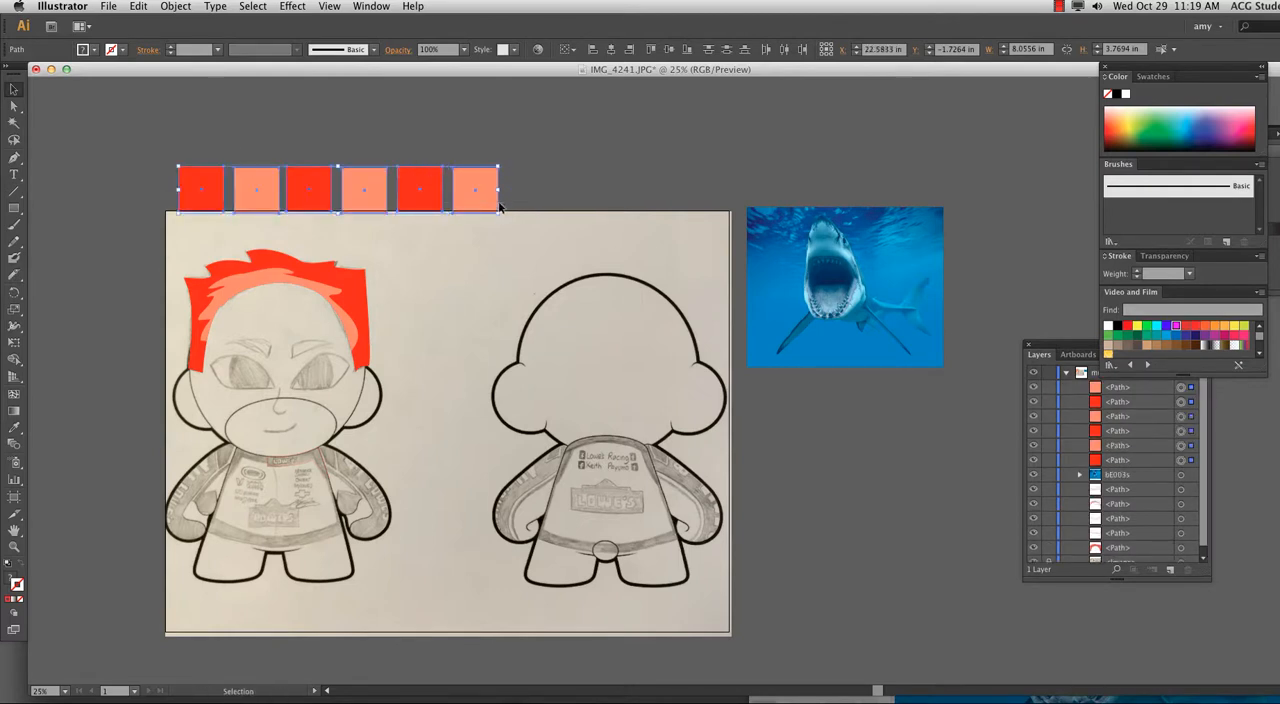
{"action": "left_click", "coordinate": [489, 204], "text": "shift"}
{"action": "left_click_drag", "start_coordinate": [177, 152], "coordinate": [492, 208]}
{"action": "left_click", "coordinate": [524, 183]}
{"action": "left_click_drag", "start_coordinate": [391, 159], "coordinate": [585, 205]}
{"action": "left_click", "coordinate": [630, 200]}
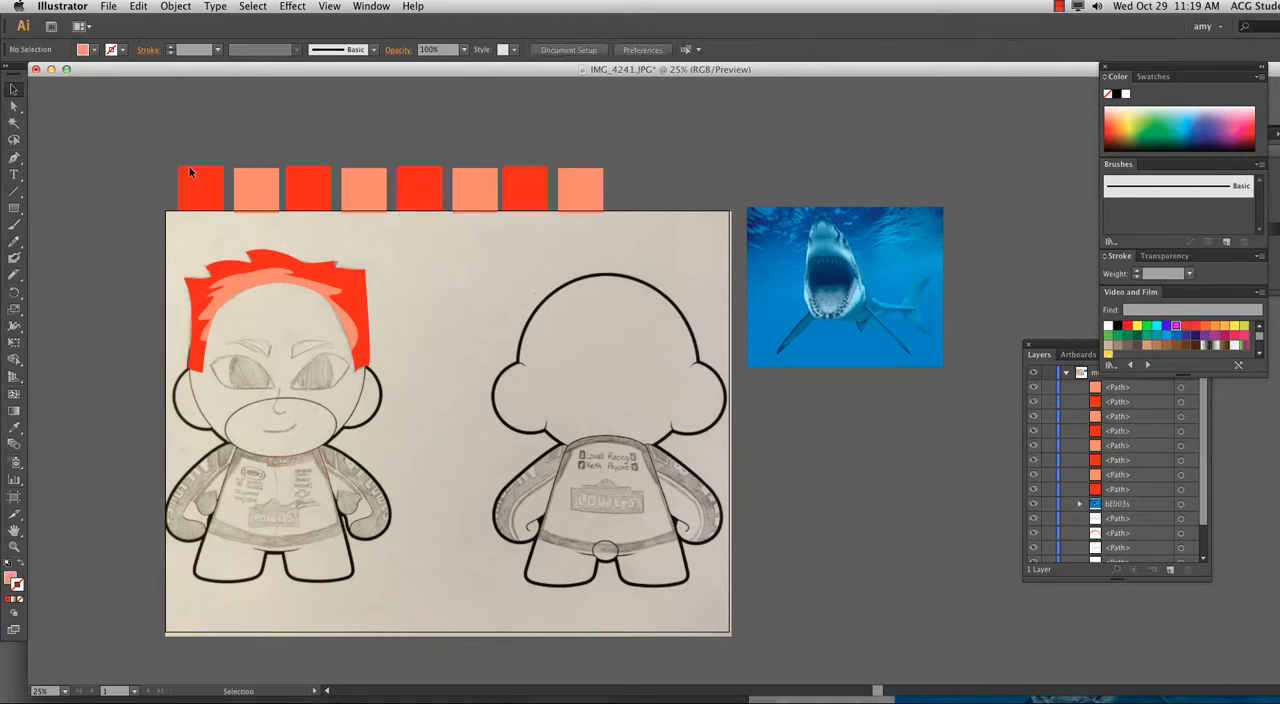
Align the tops of all eight squares, distribute their centers horizontally, move the Align panel off the drawing and deselect.
{"action": "left_click_drag", "start_coordinate": [164, 141], "coordinate": [622, 215]}
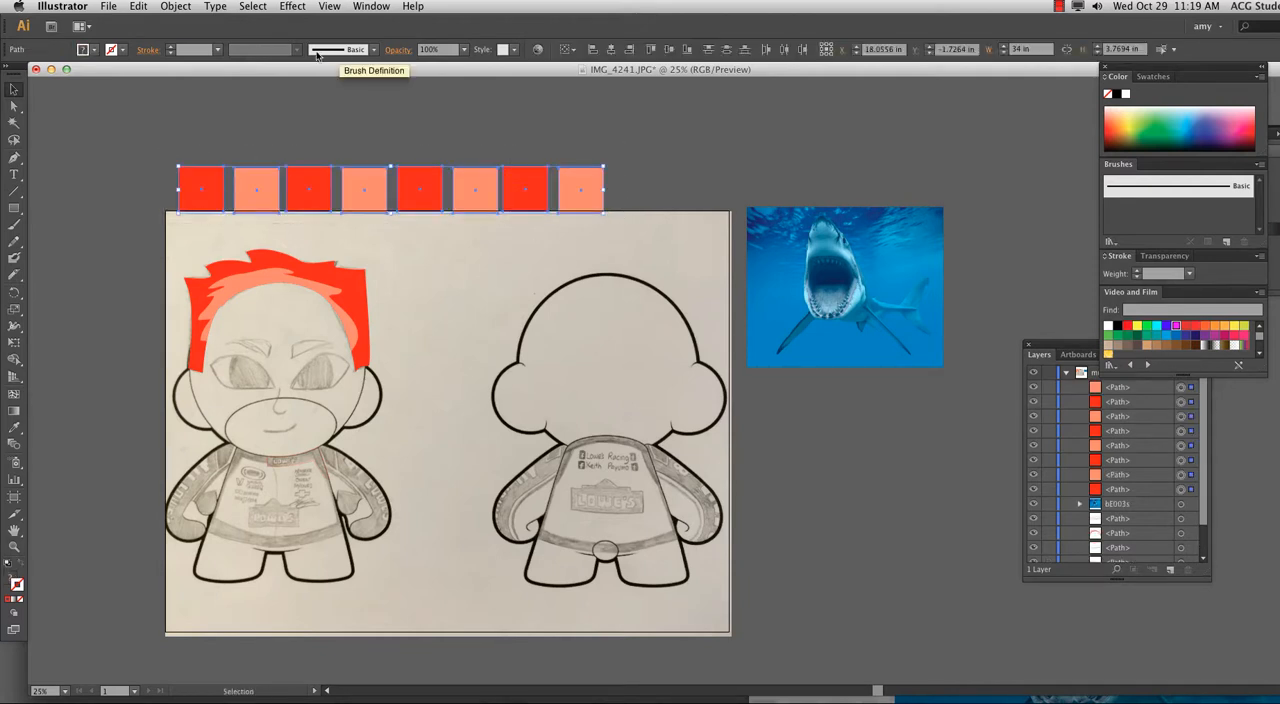
{"action": "left_click", "coordinate": [329, 6]}
{"action": "left_click", "coordinate": [386, 177]}
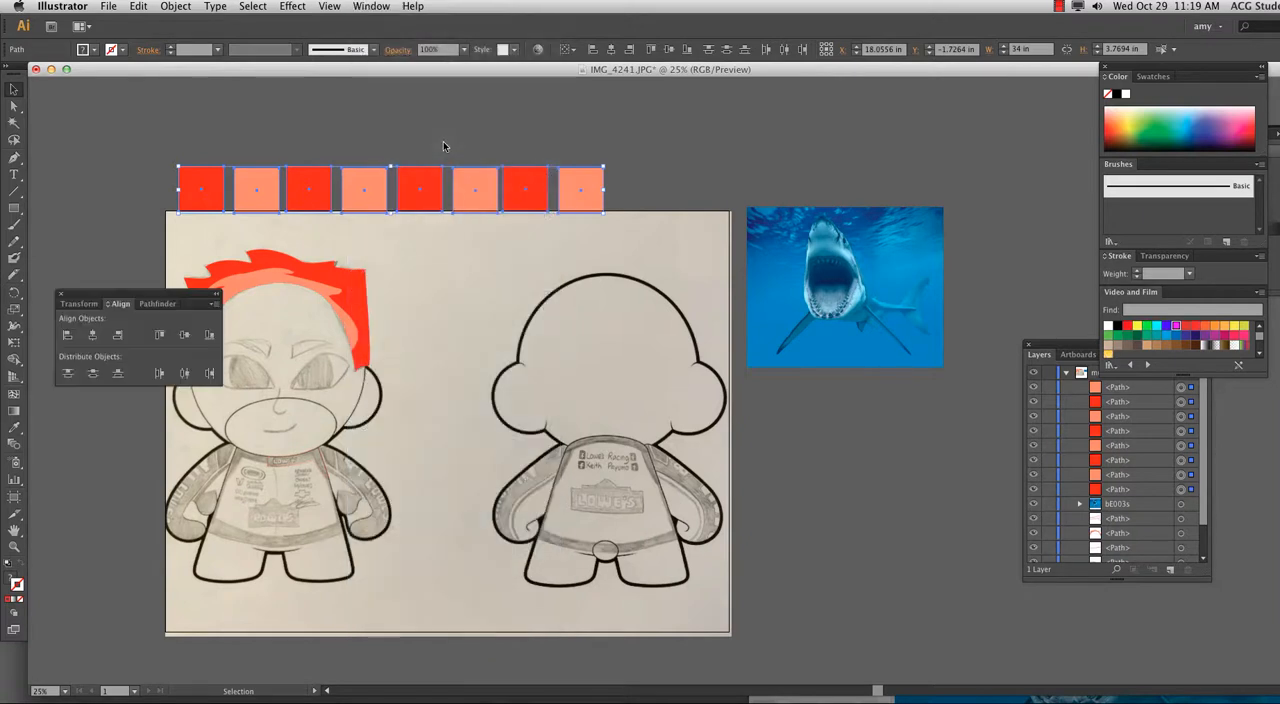
{"action": "left_click", "coordinate": [160, 335]}
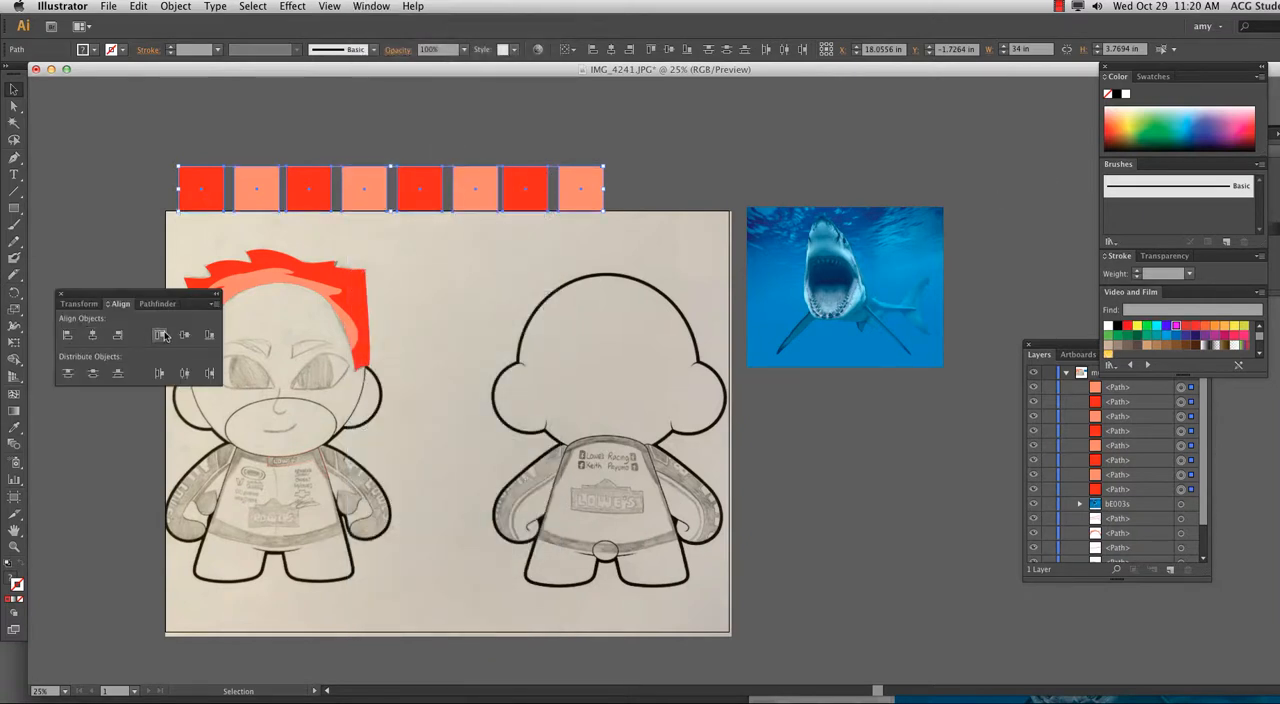
{"action": "left_click", "coordinate": [185, 375]}
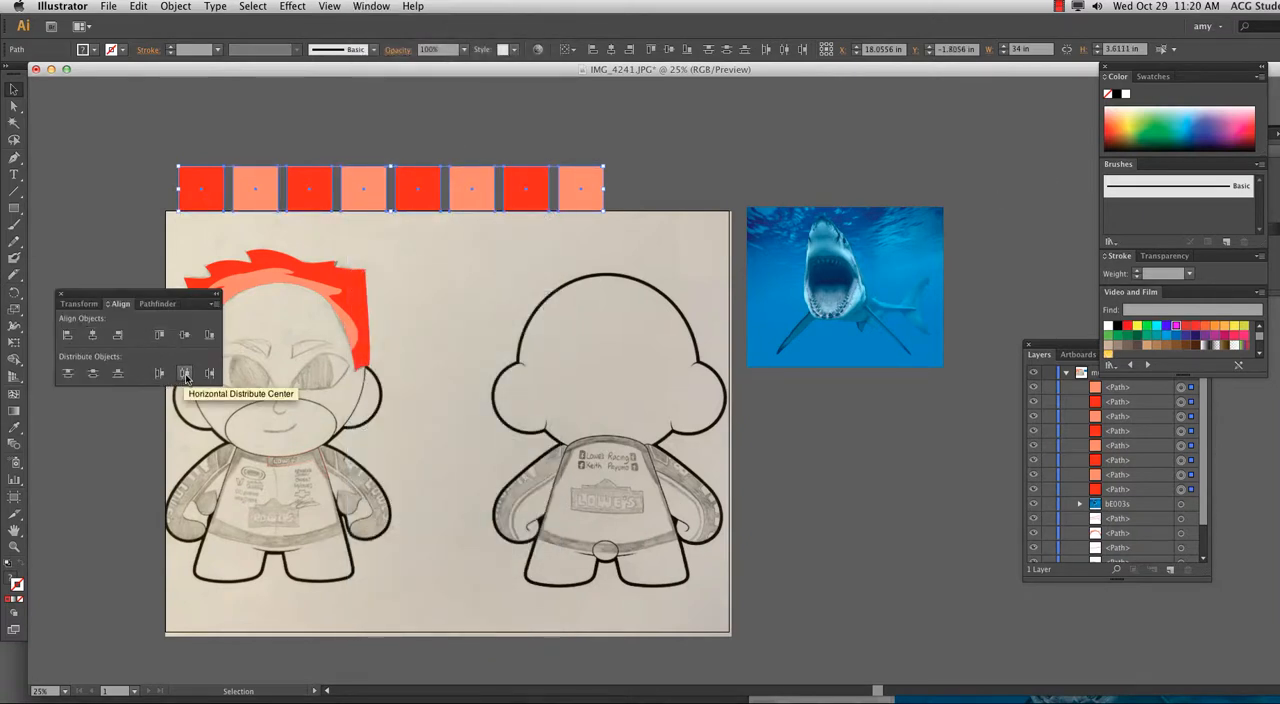
{"action": "left_click_drag", "start_coordinate": [156, 293], "coordinate": [955, 80]}
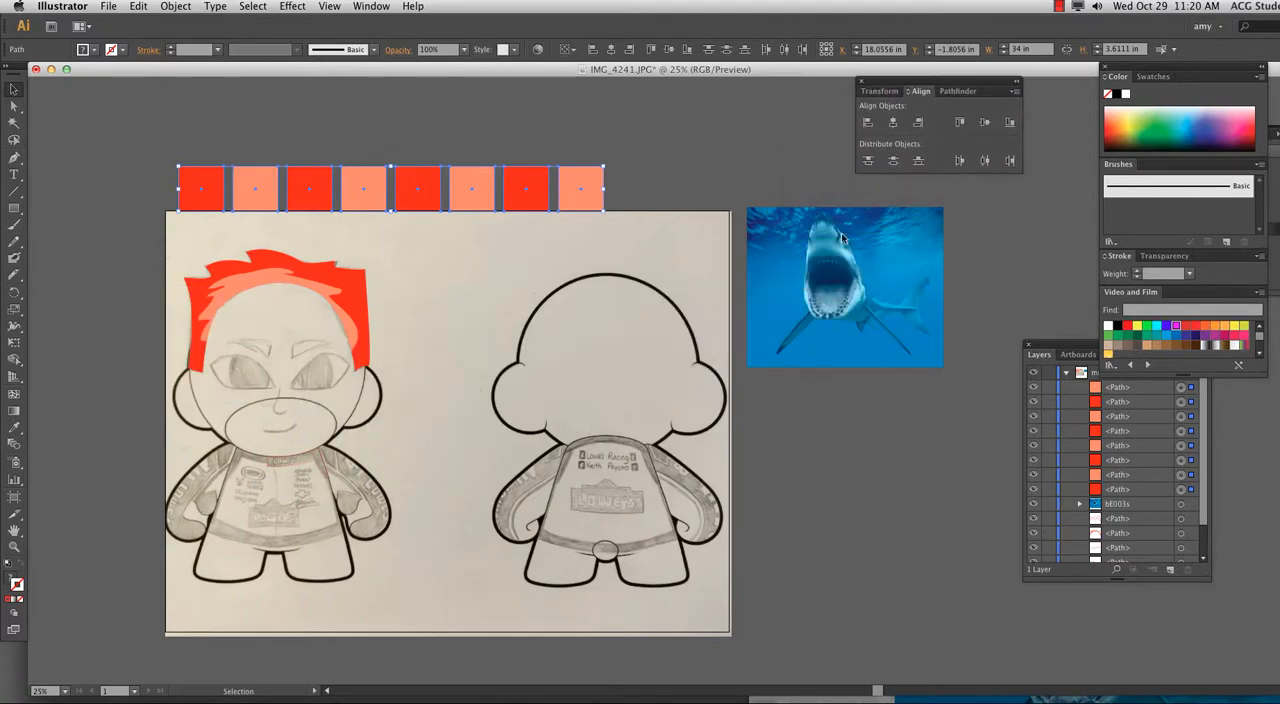
{"action": "left_click", "coordinate": [660, 214]}
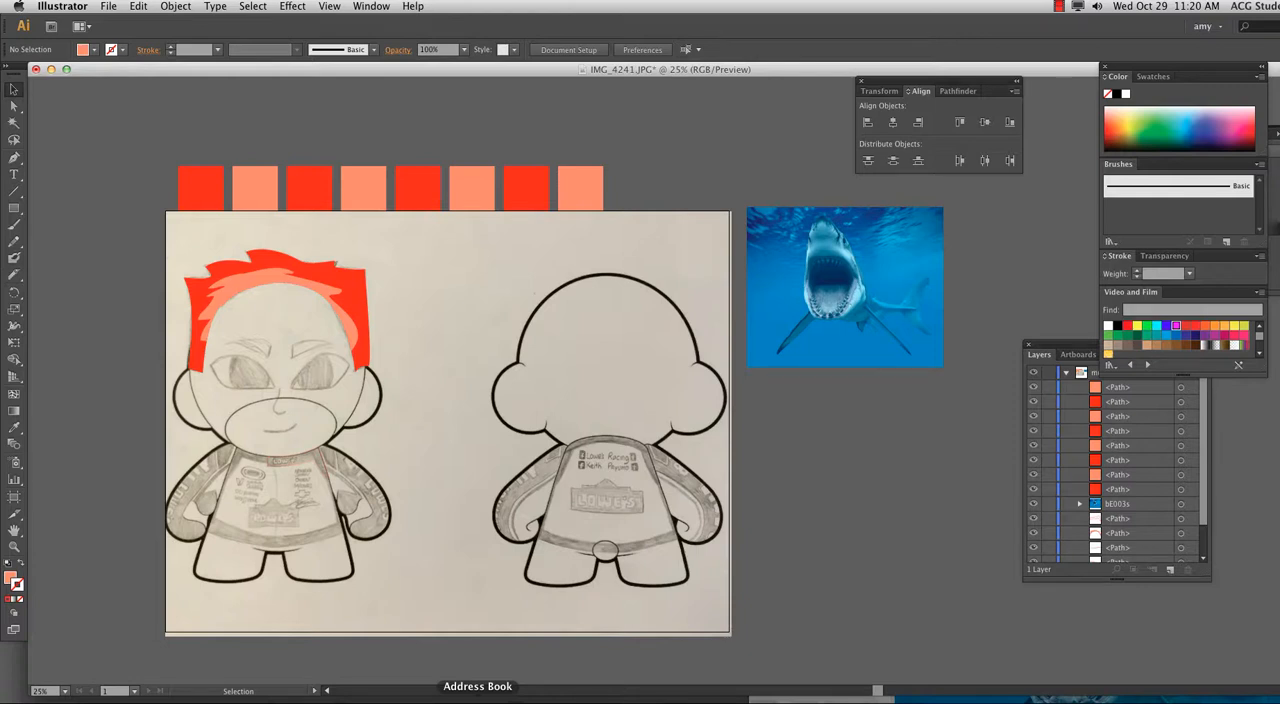
{"action": "left_click", "coordinate": [1060, 7]}
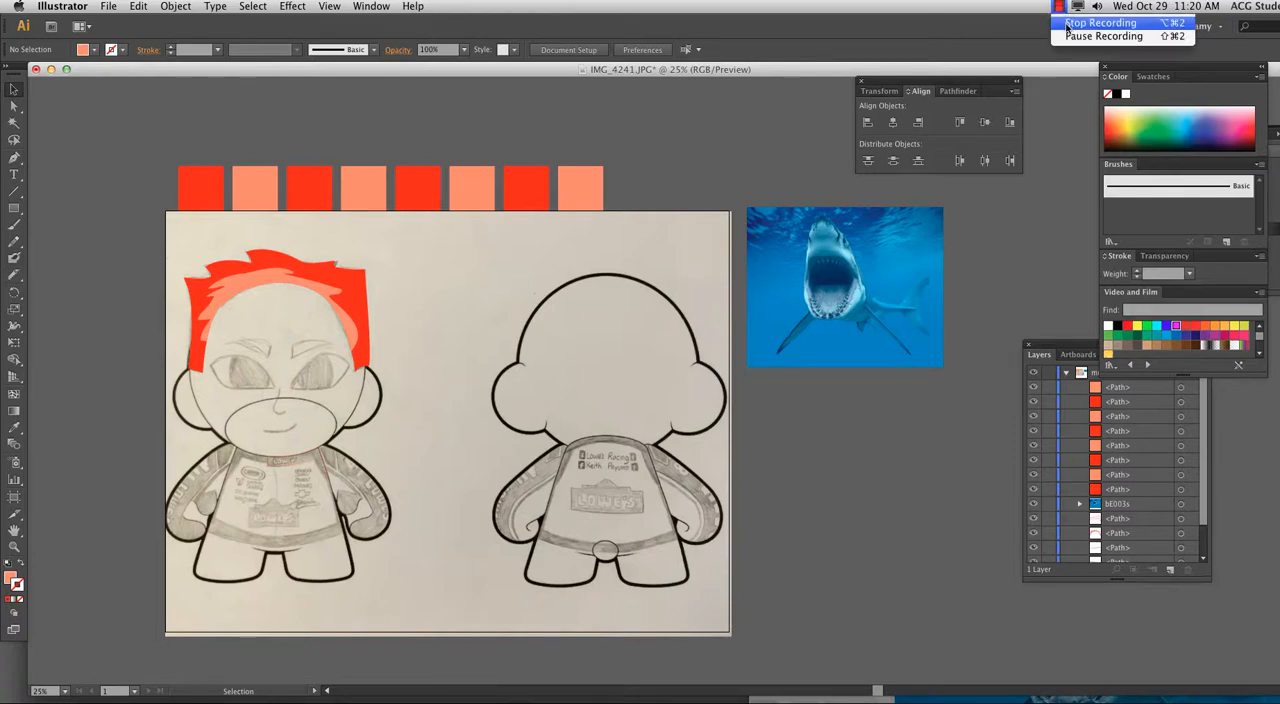